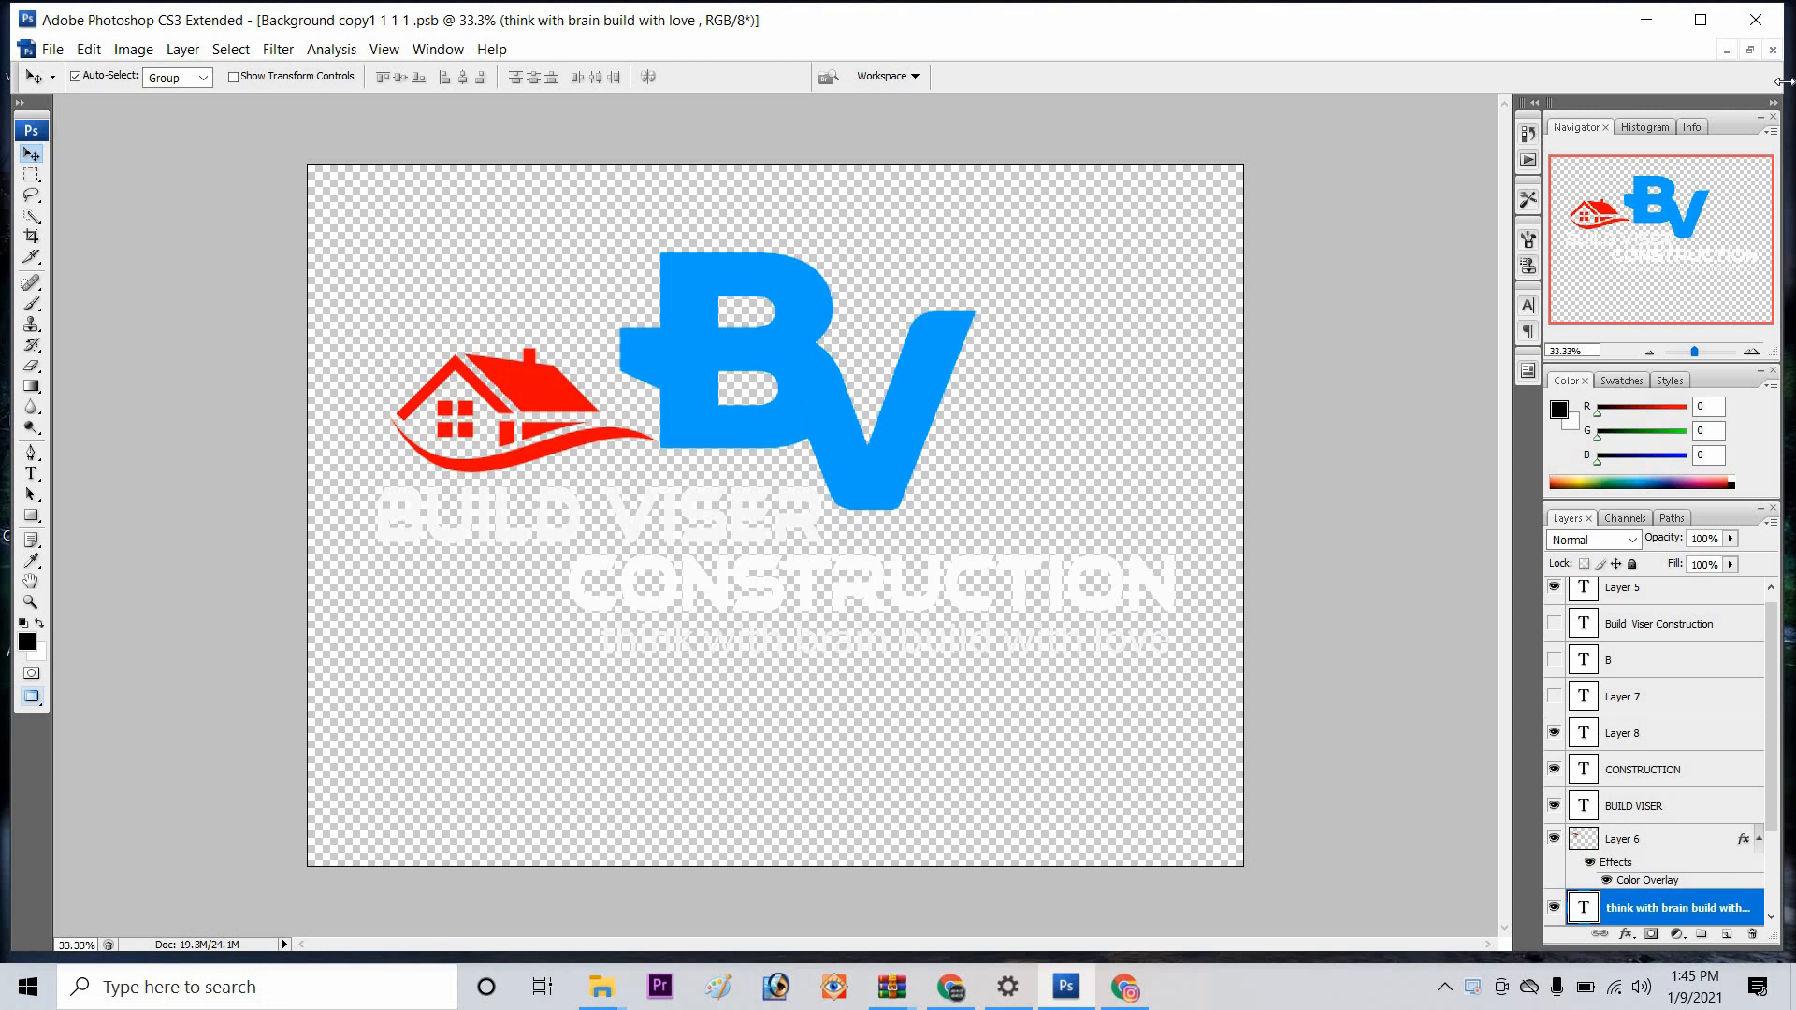
Step: Clear the selected artwork in the house-building-logo document and close that document without saving the changes
{"action": "key", "text": "ctrl+Tab"}
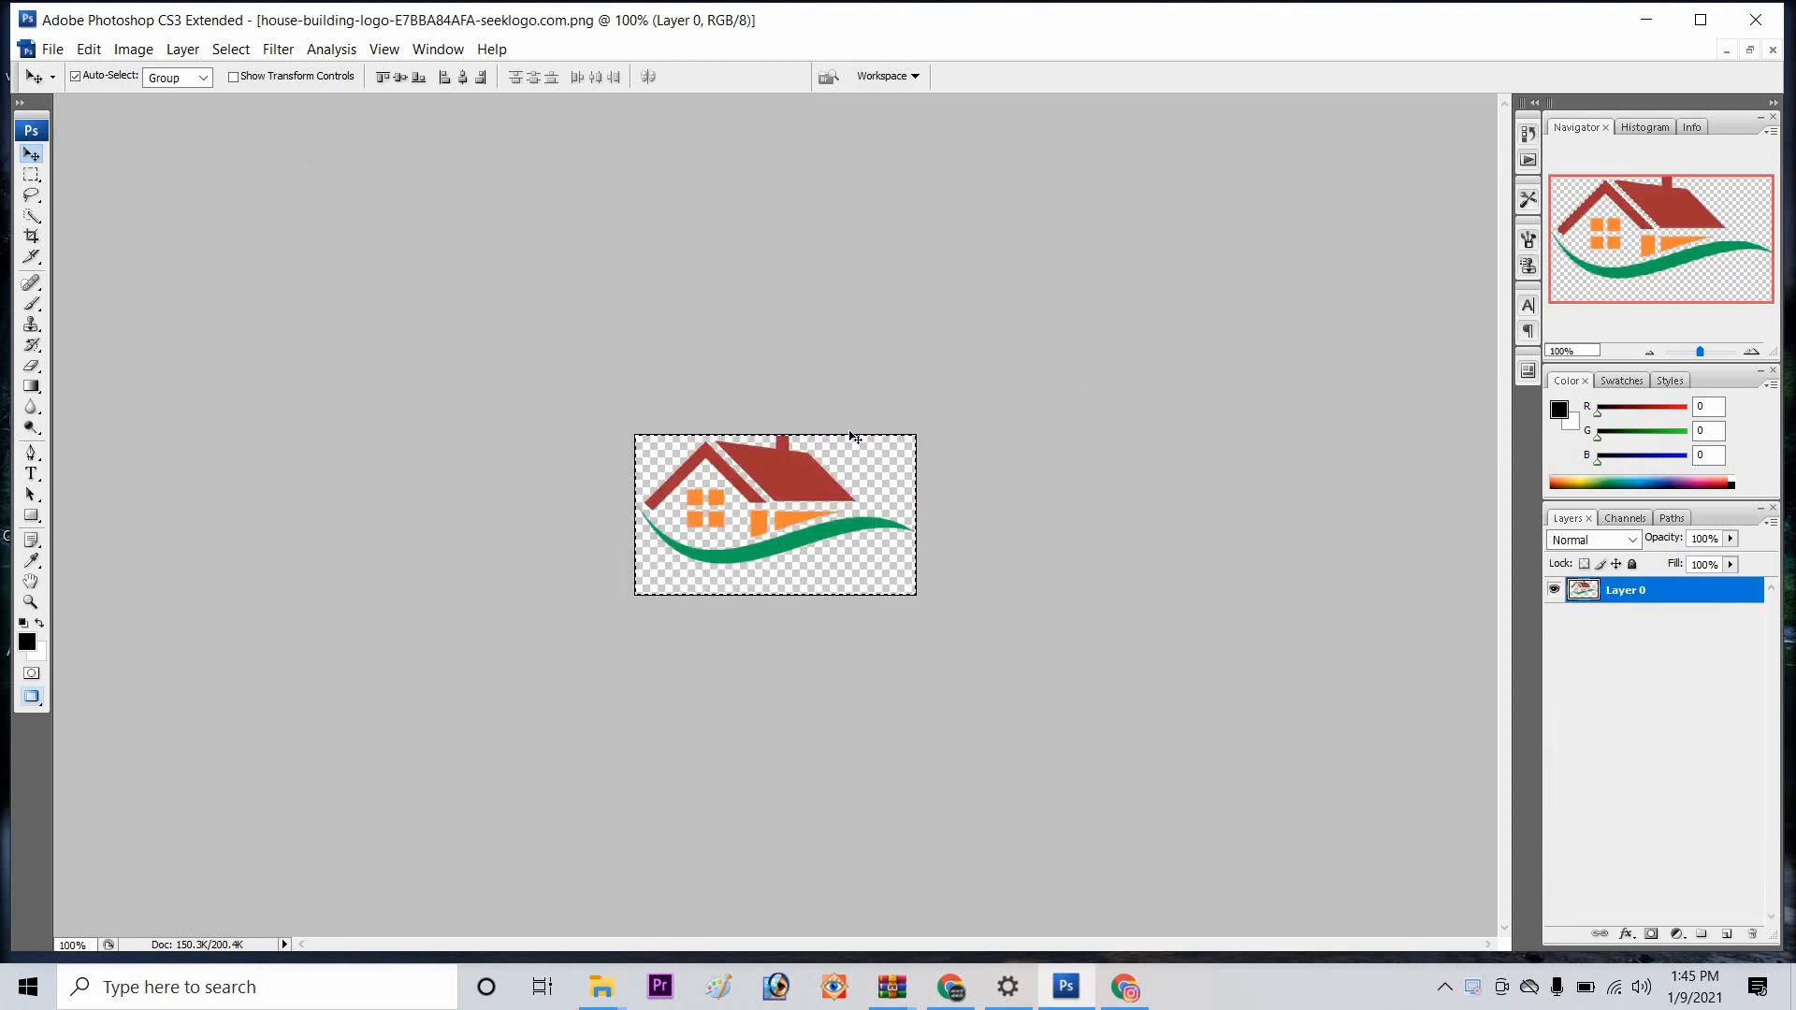
{"action": "key", "text": "Delete"}
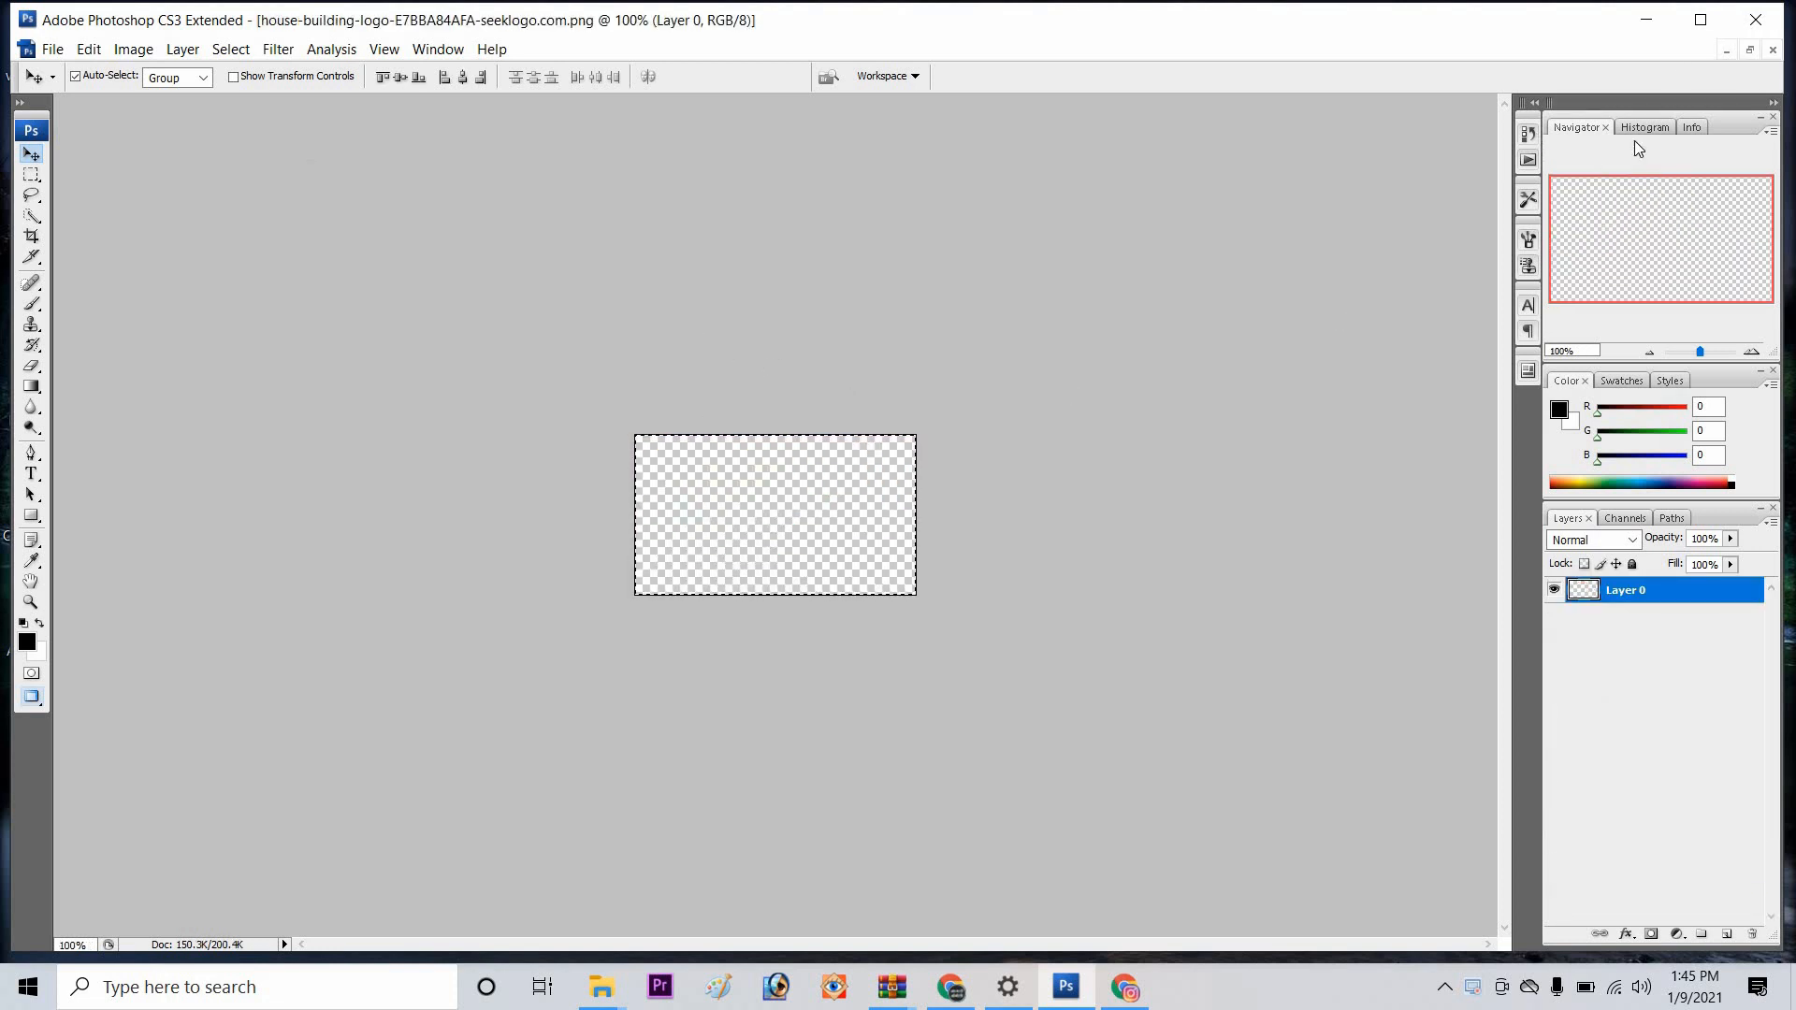
{"action": "left_click", "coordinate": [1773, 49]}
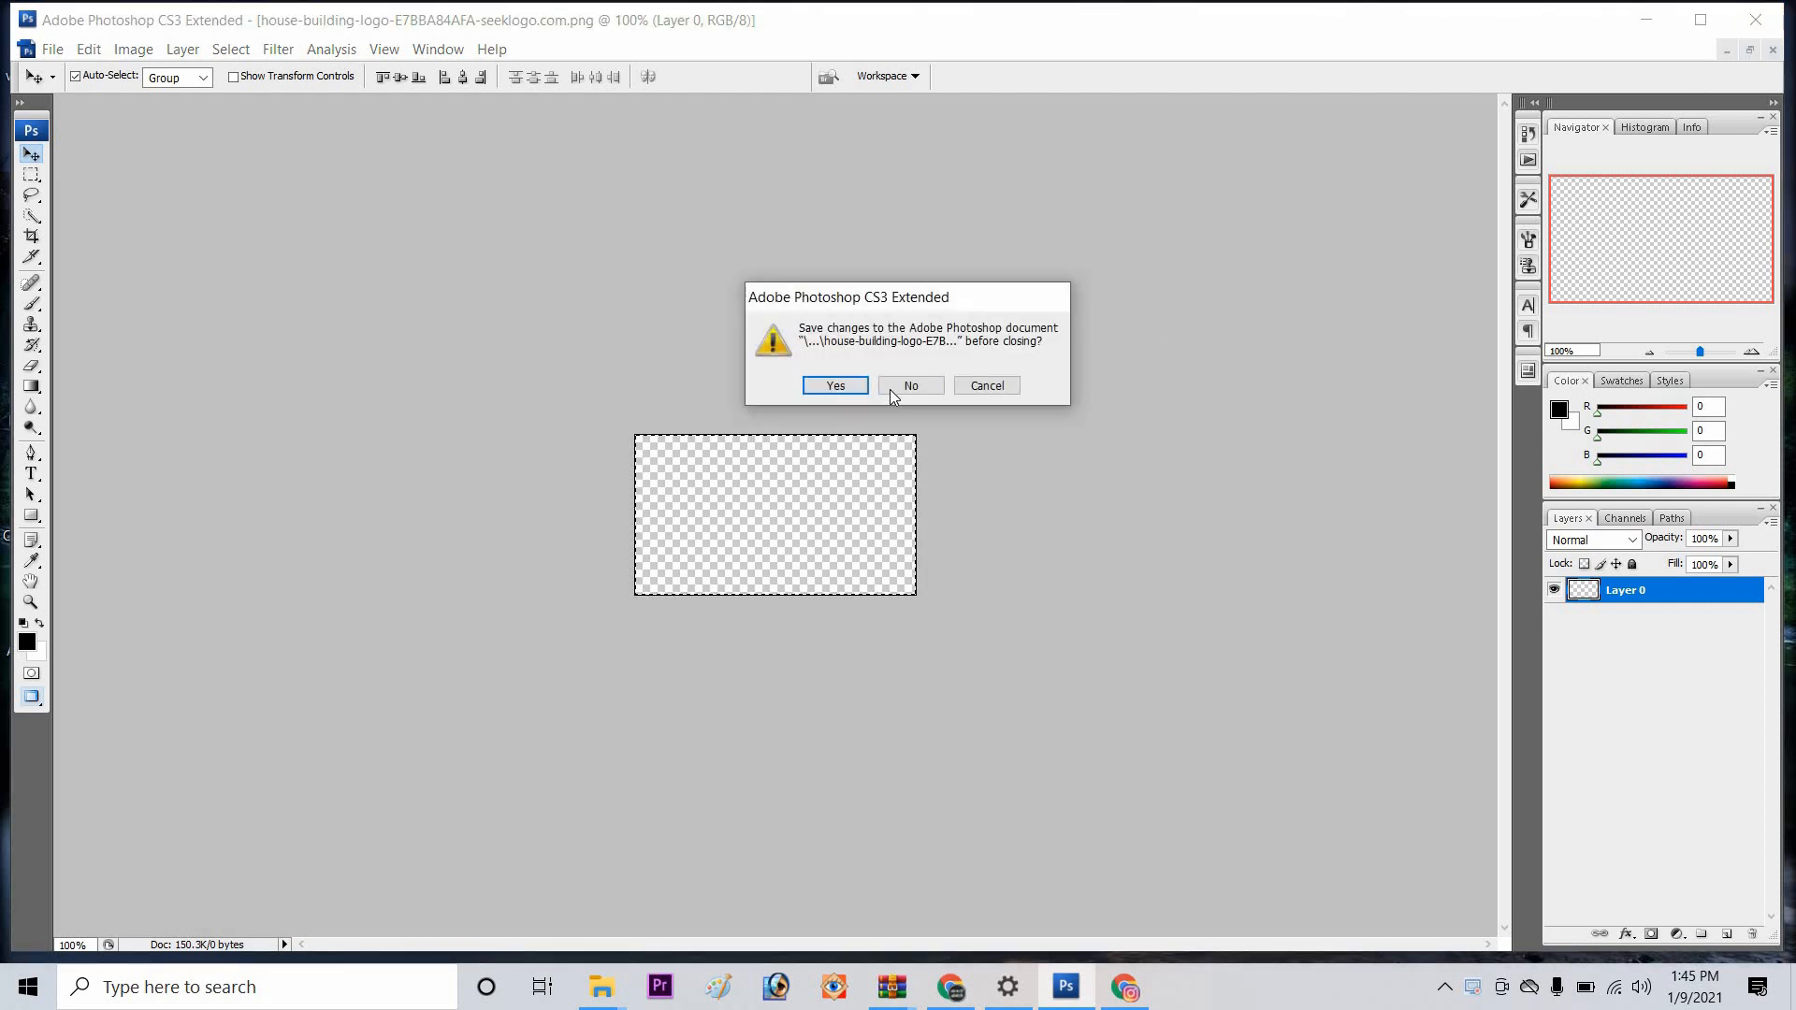
{"action": "left_click", "coordinate": [886, 389]}
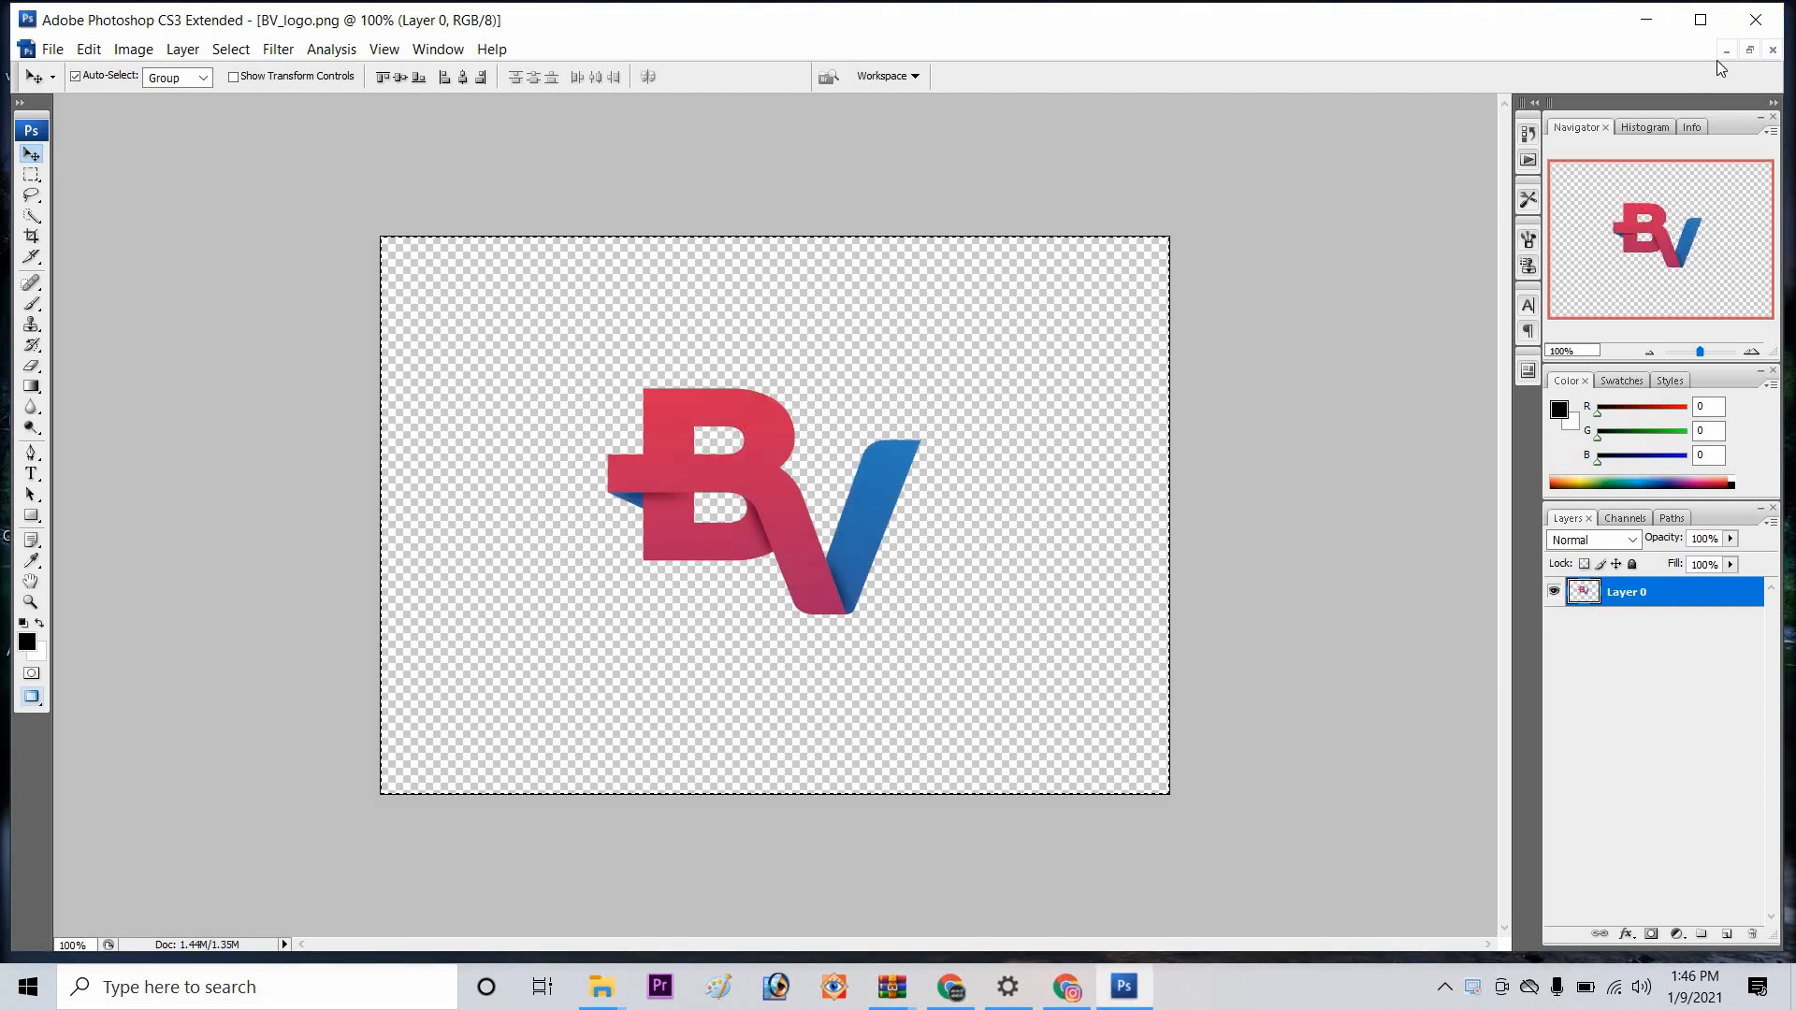
Step: Open the Logo Mockup (1) Photoshop file from the nested Logo Mockup (1) folder in Documents
{"action": "left_click", "coordinate": [53, 48]}
{"action": "left_click", "coordinate": [56, 93]}
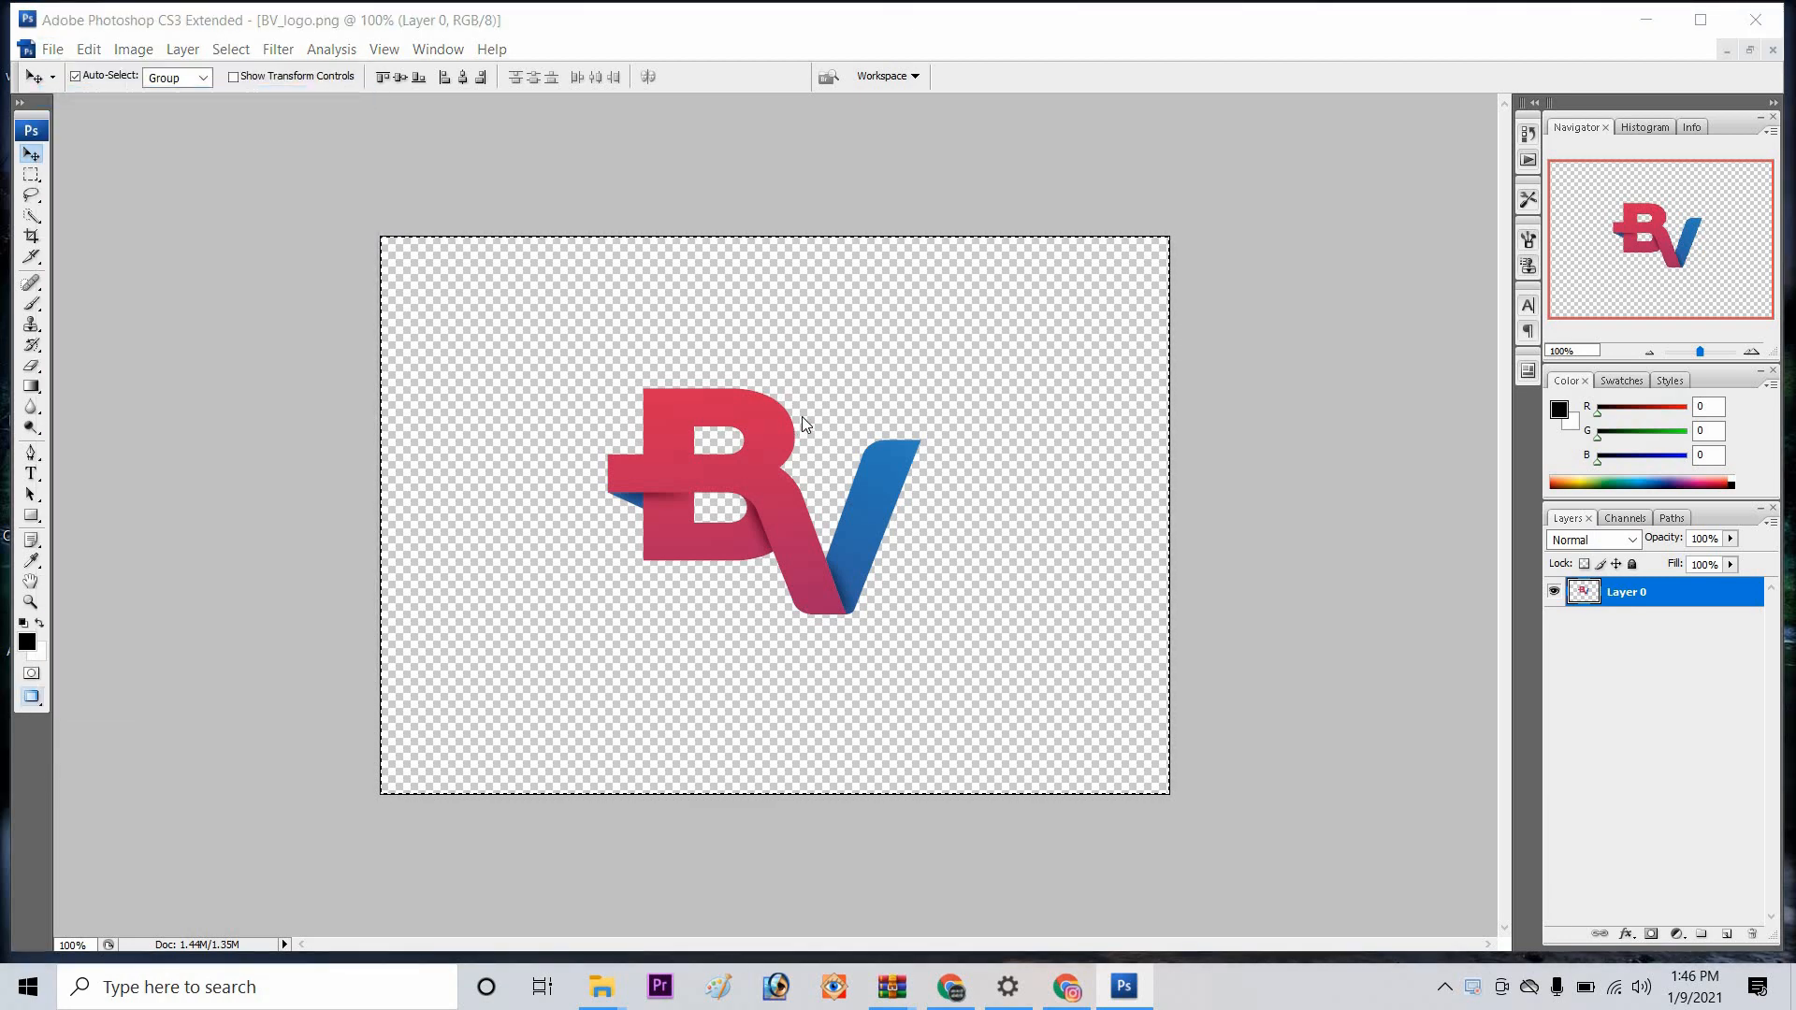
{"action": "left_click", "coordinate": [605, 389]}
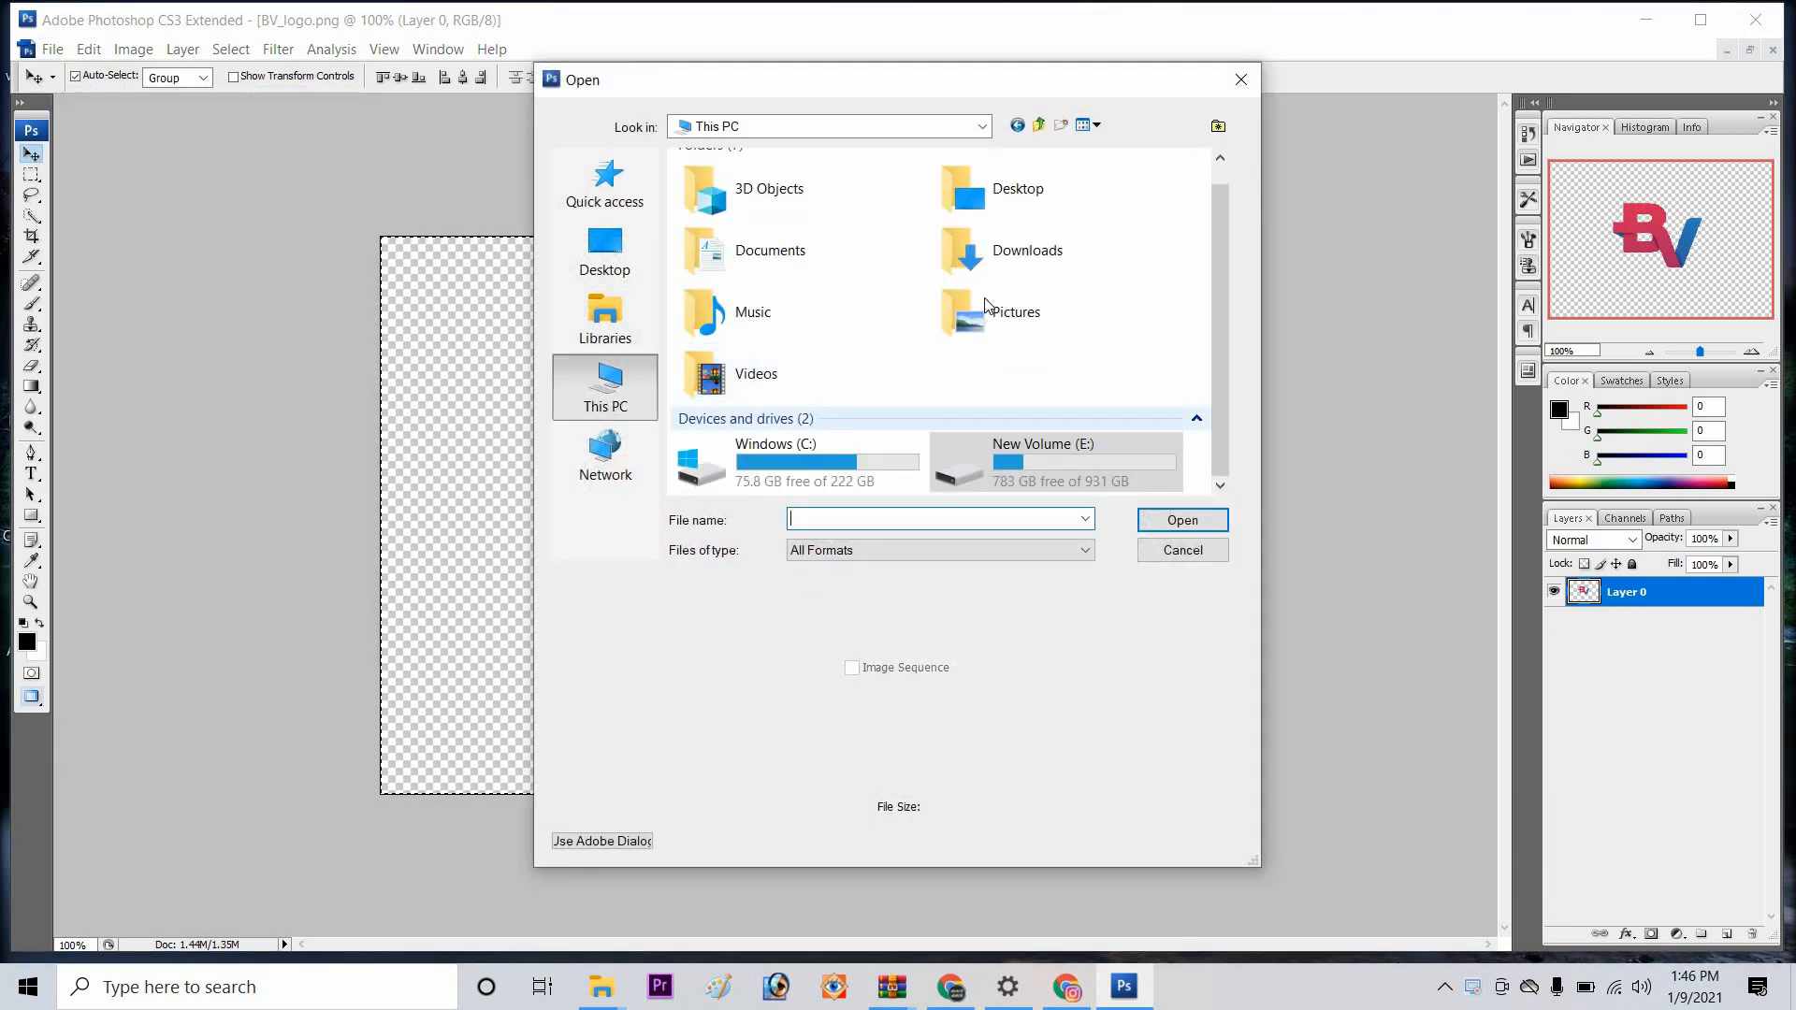
{"action": "double_click", "coordinate": [772, 277]}
{"action": "scroll", "coordinate": [1080, 402], "scroll_direction": "down", "scroll_amount": 10}
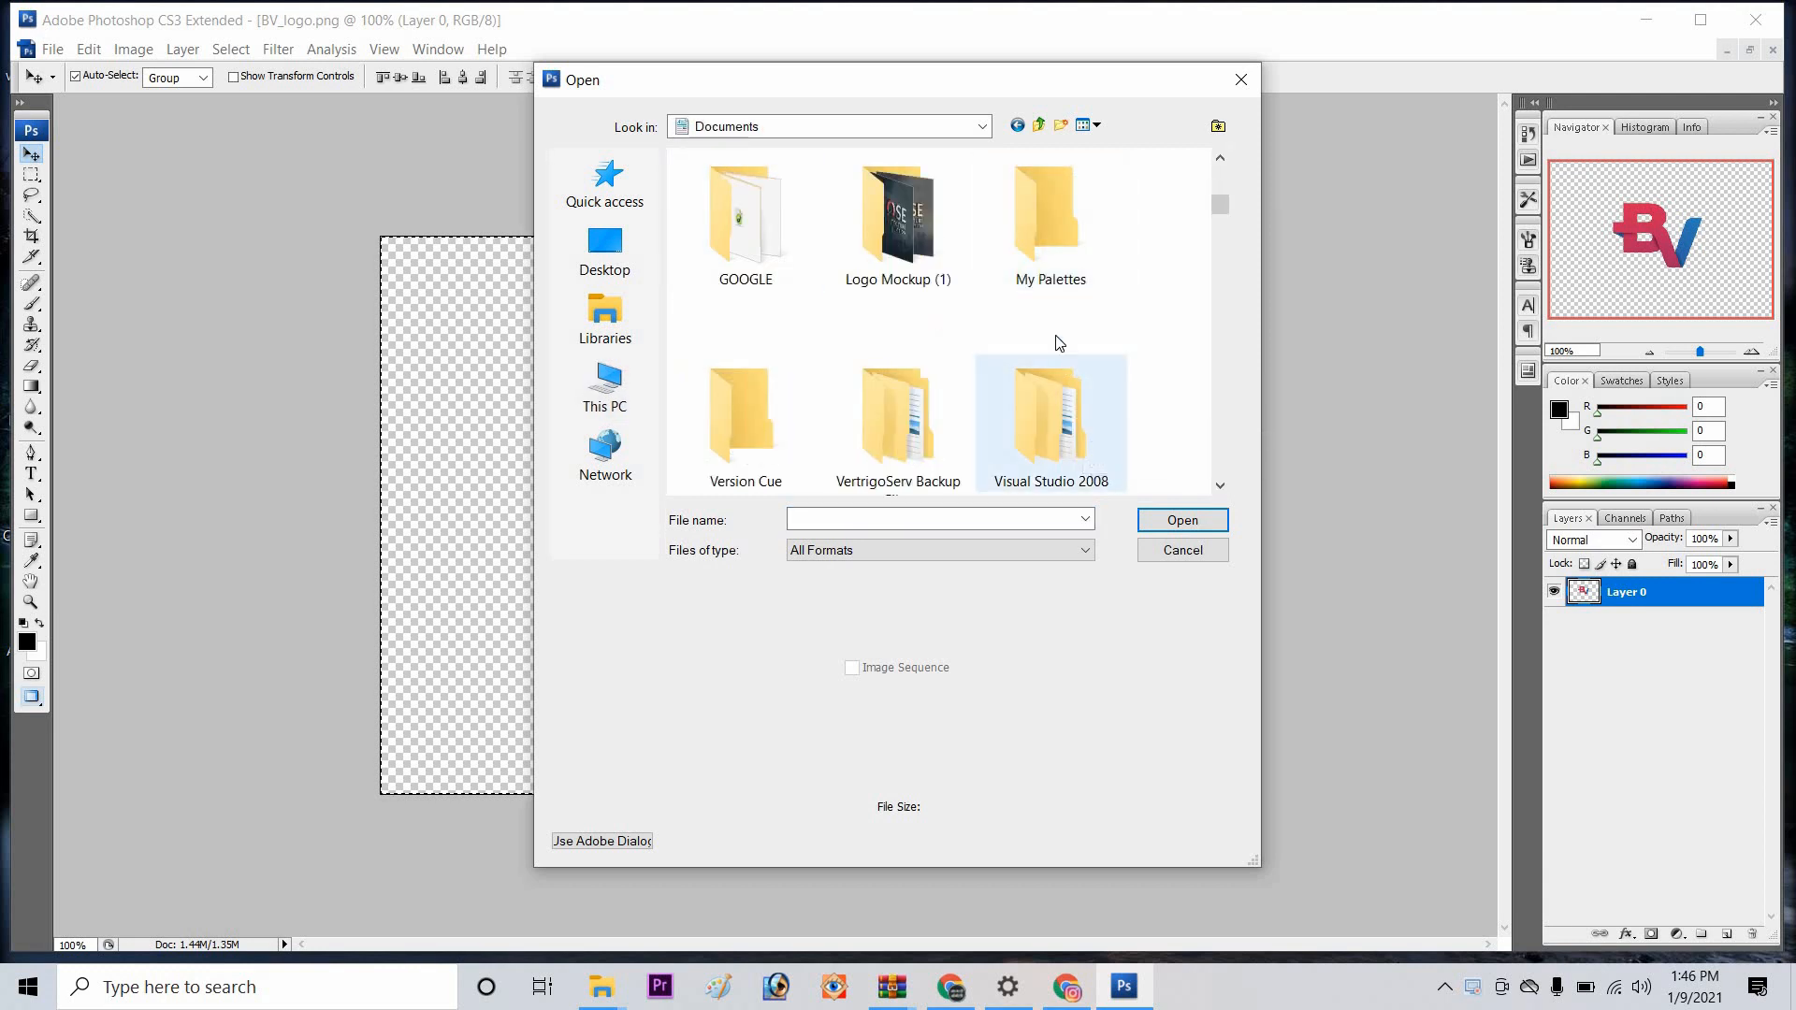
{"action": "scroll", "coordinate": [1057, 341], "scroll_direction": "up", "scroll_amount": 2}
{"action": "left_click", "coordinate": [861, 236]}
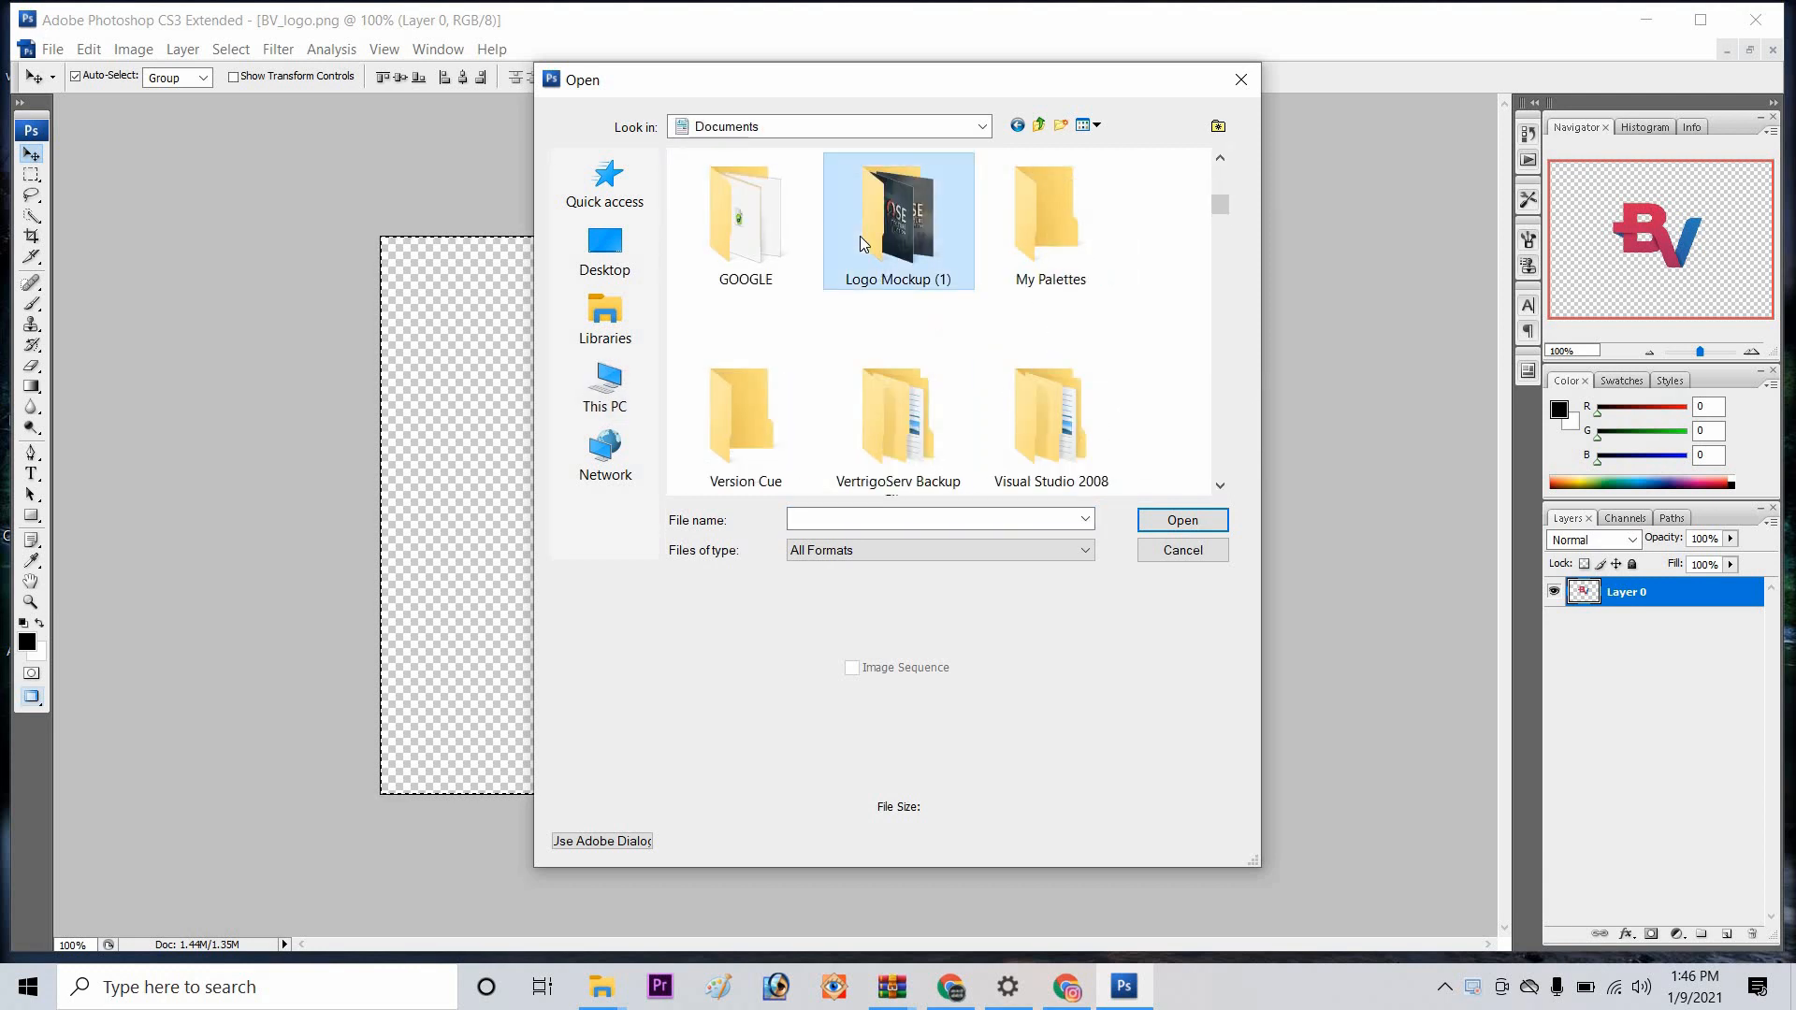
{"action": "left_click", "coordinate": [1140, 522]}
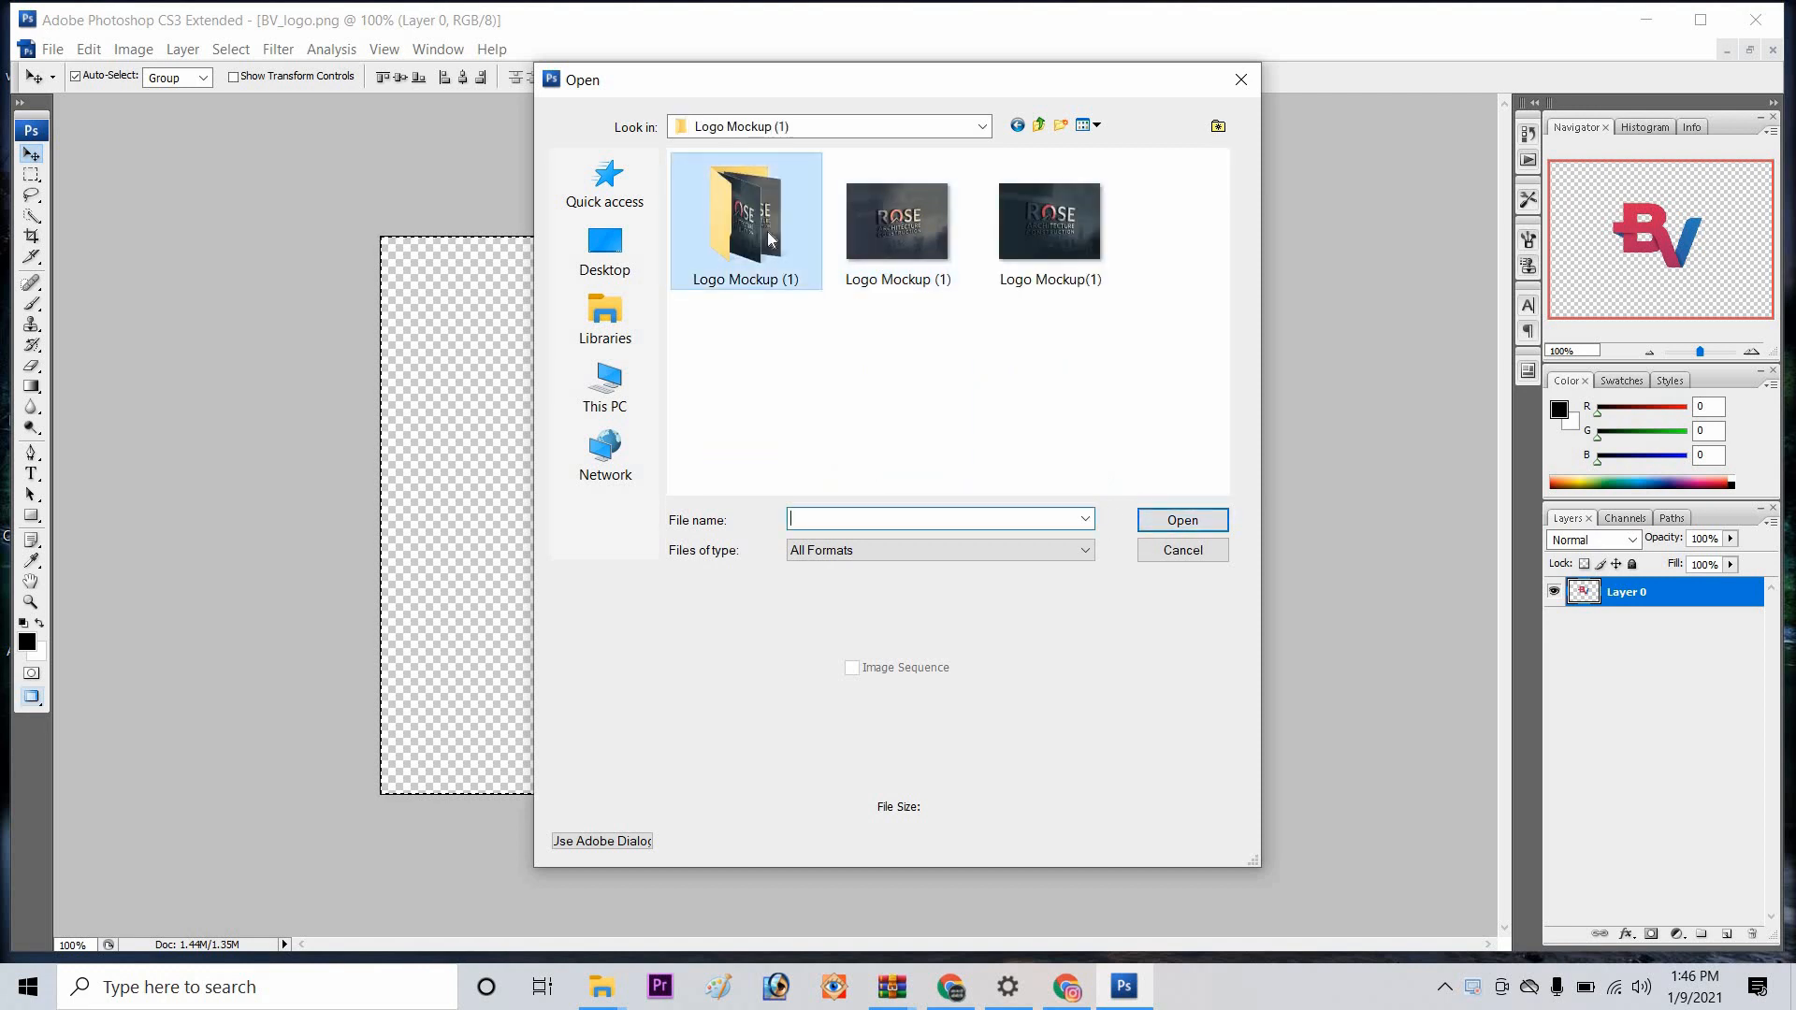
{"action": "left_click", "coordinate": [738, 228]}
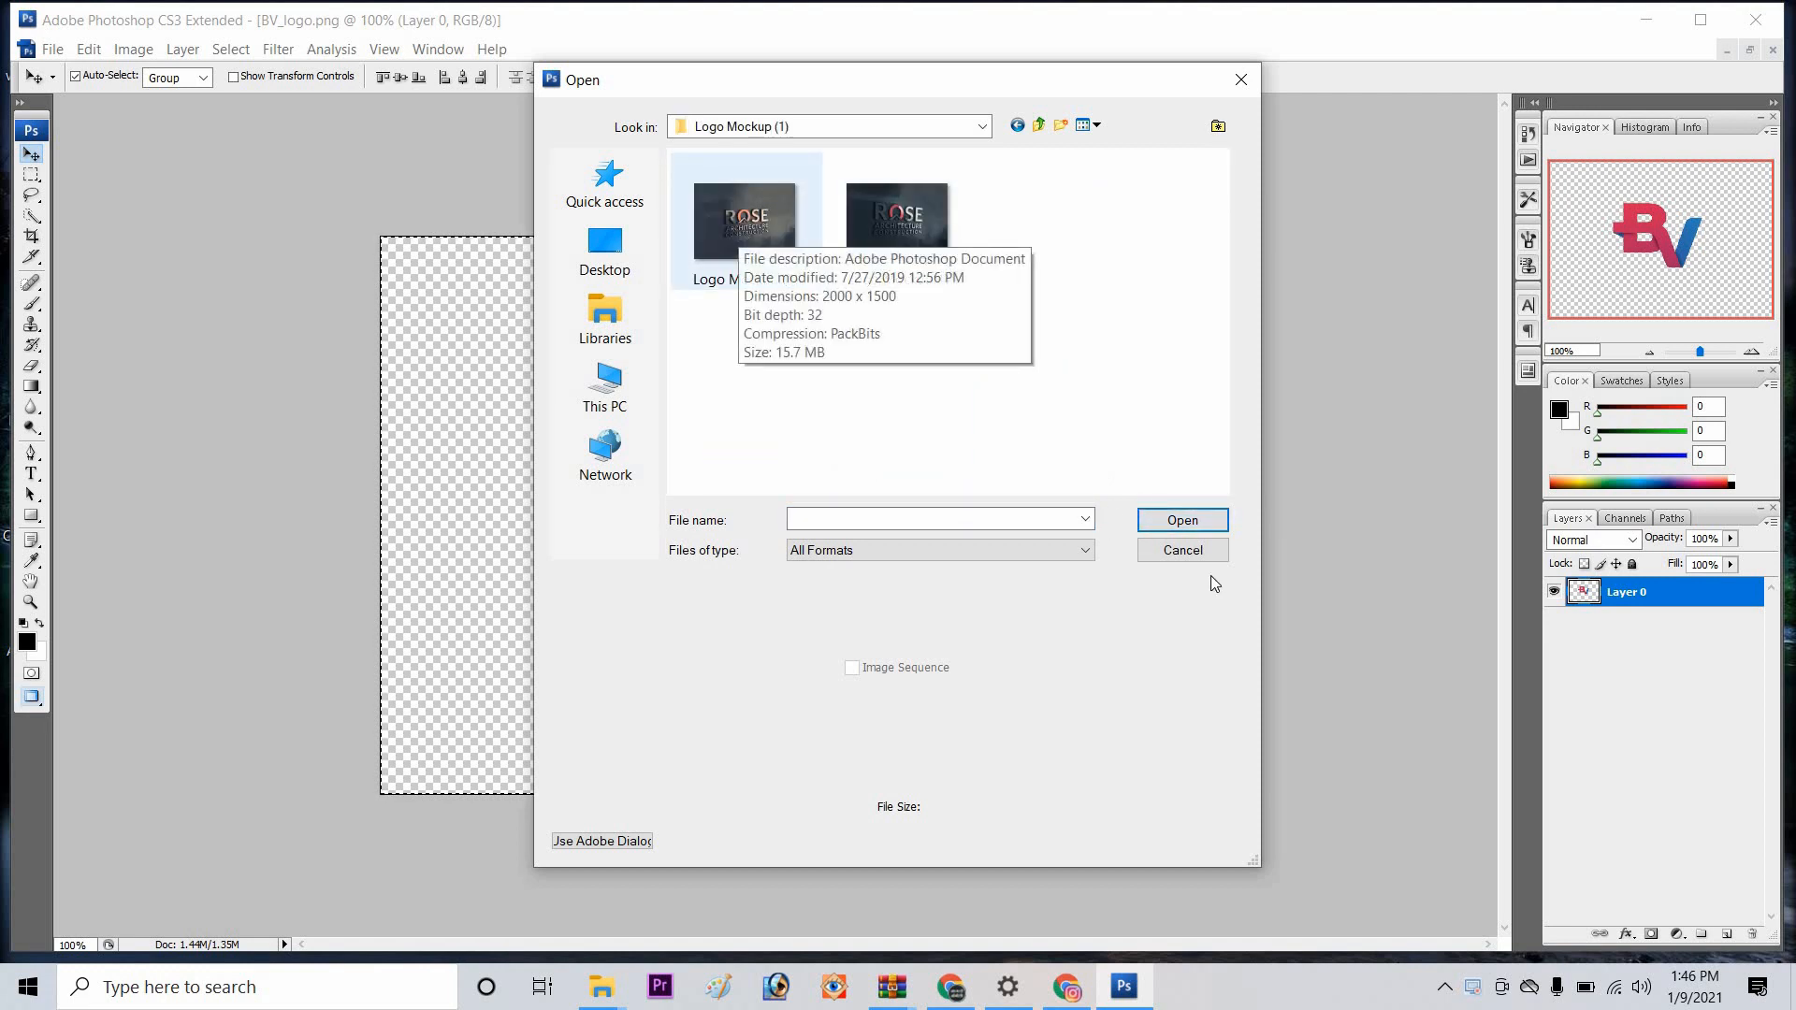
{"action": "left_click", "coordinate": [1216, 520]}
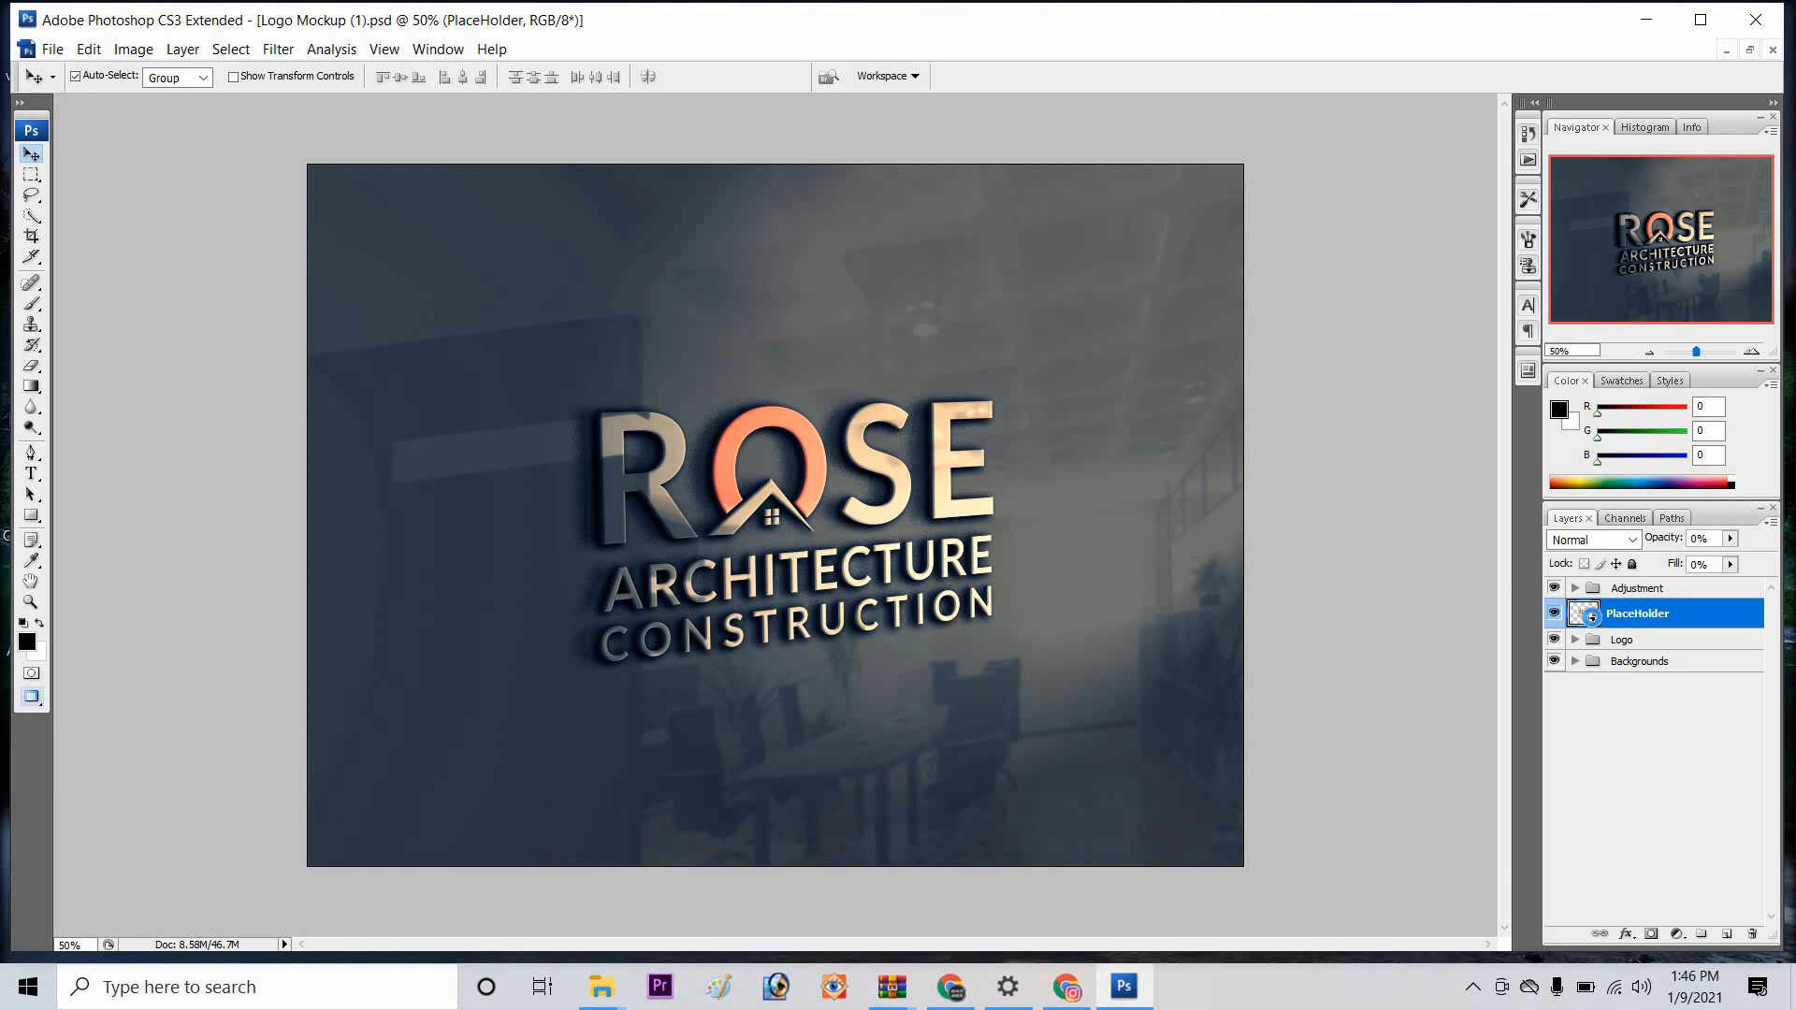
Step: Open the contents of the PlaceHolder smart object and hide its ROSE logo layer, Layer 3
{"action": "double_click", "coordinate": [1592, 615]}
{"action": "key", "text": "Return"}
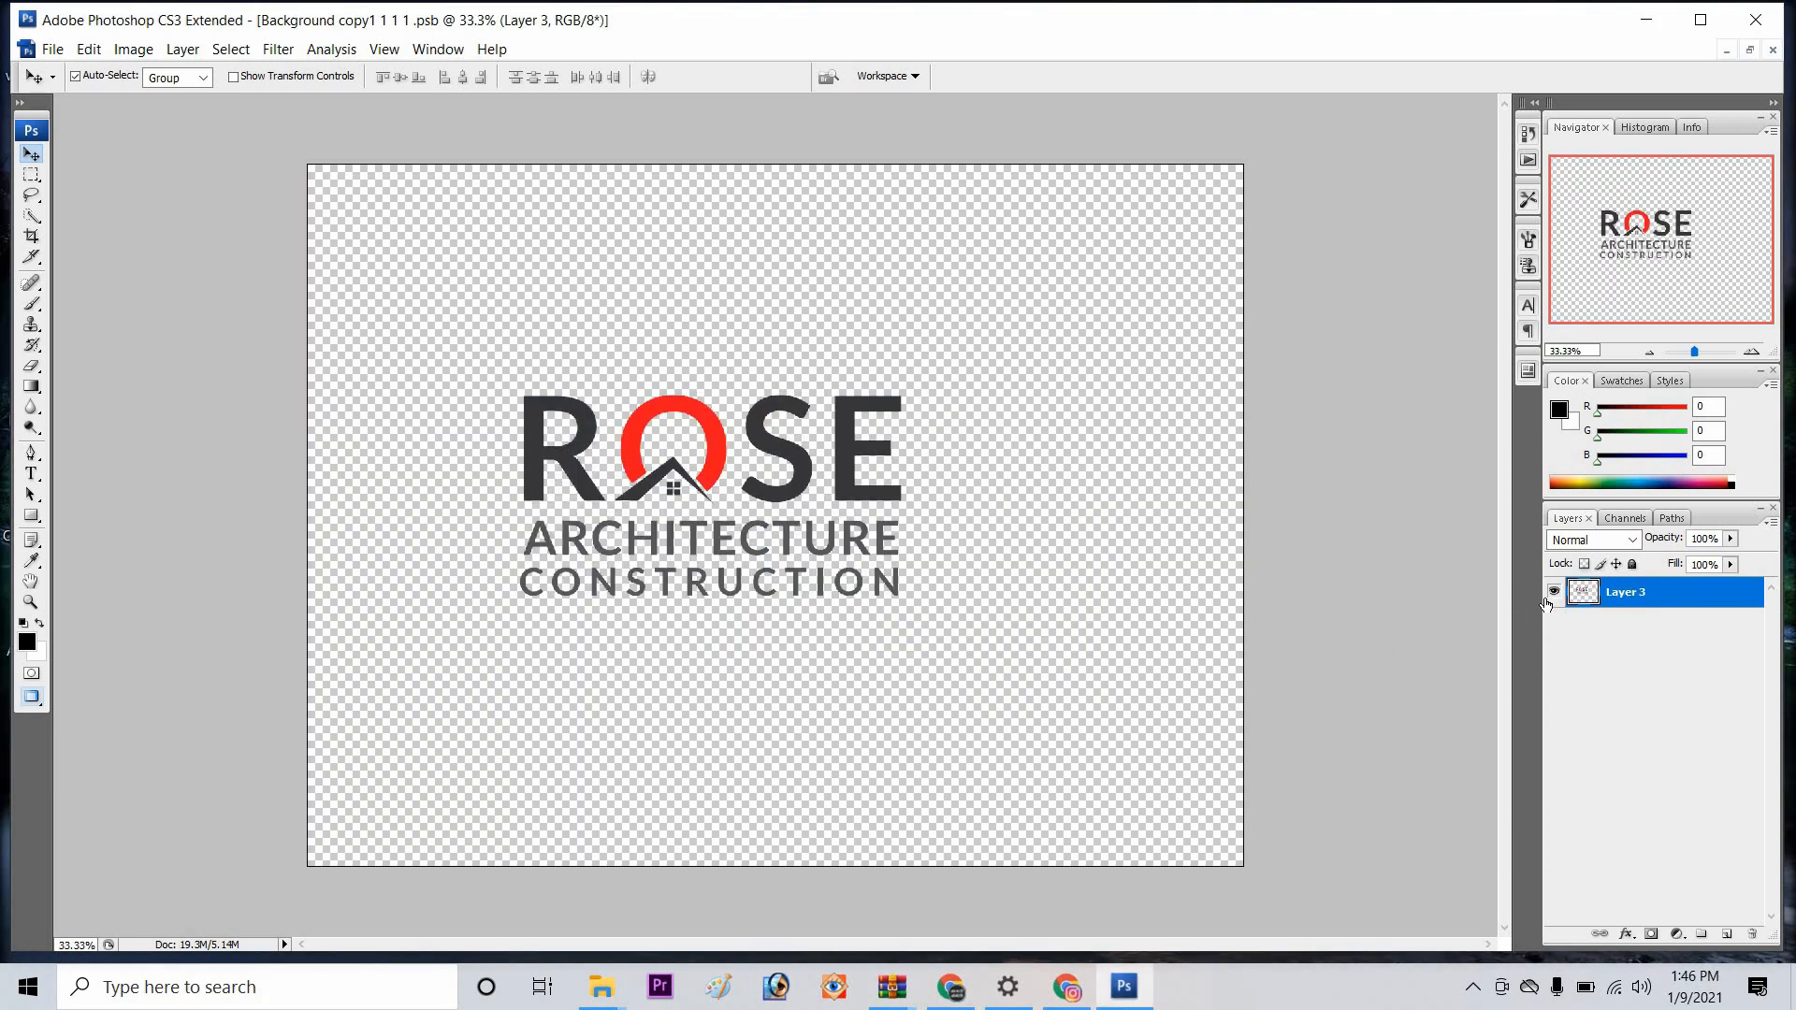
{"action": "left_click", "coordinate": [1553, 591]}
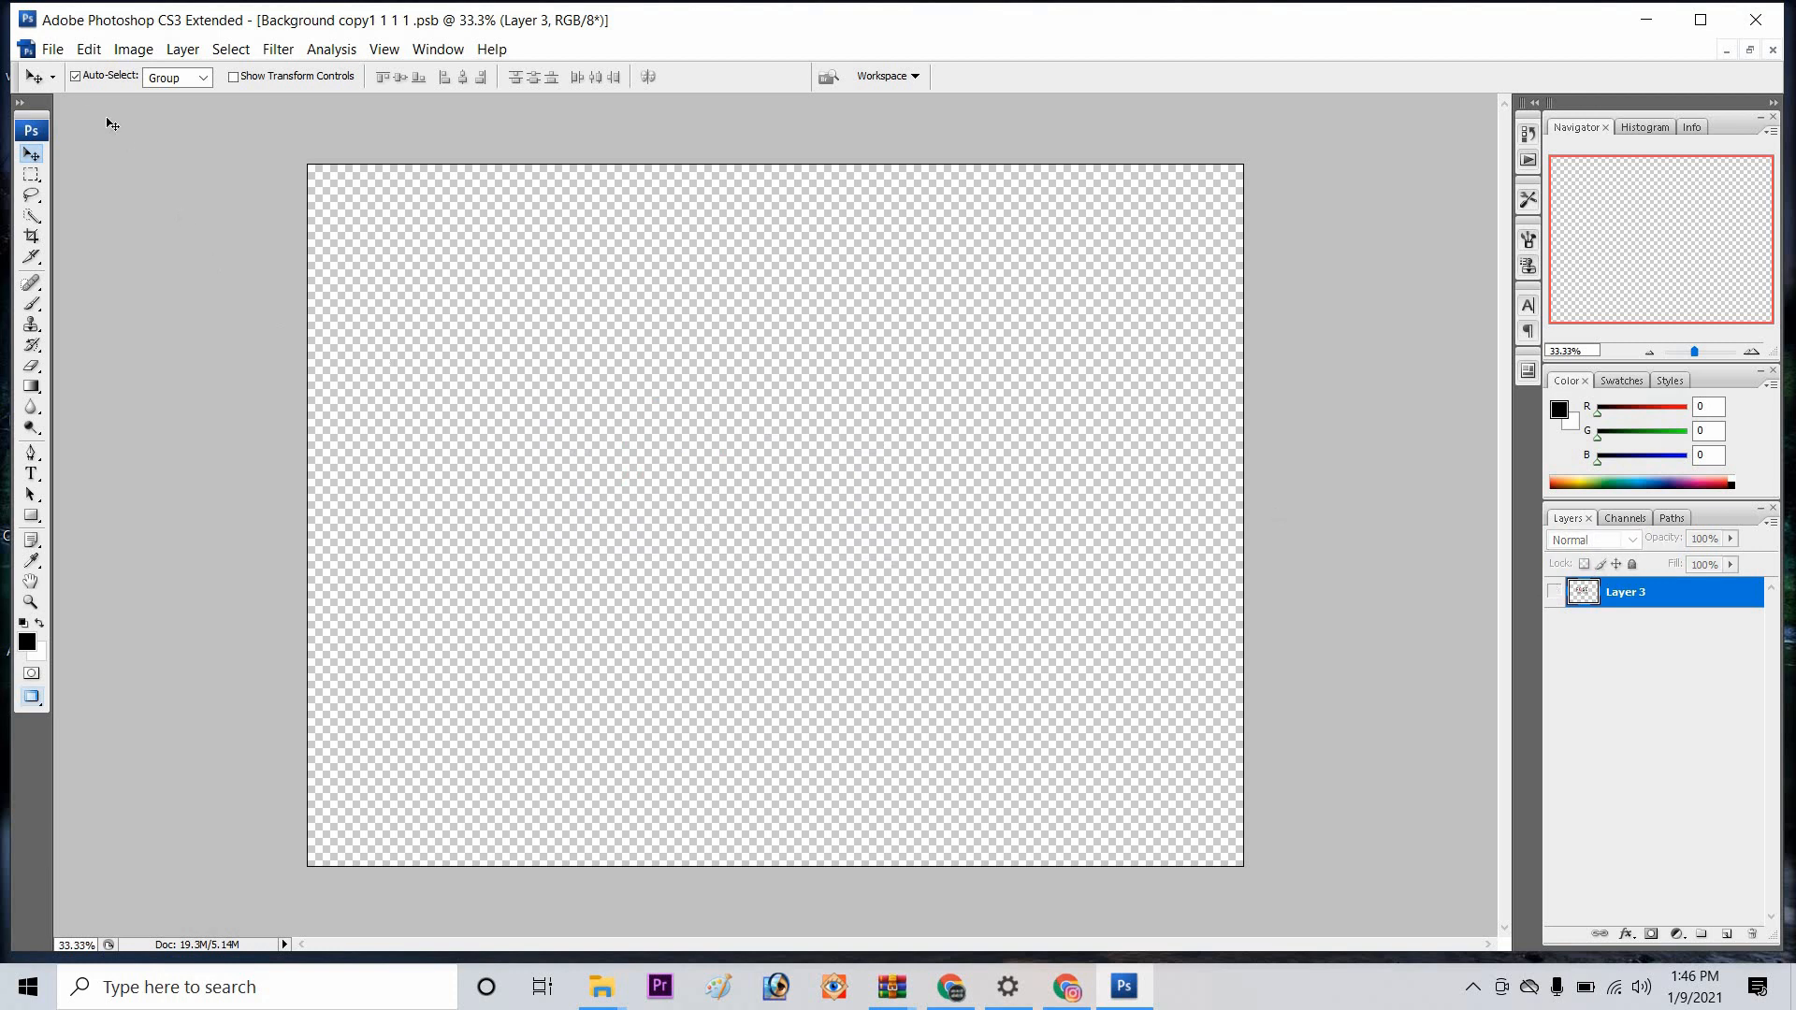
Step: Open the house-building-logo PNG file from the Downloads folder
{"action": "left_click", "coordinate": [52, 48]}
{"action": "left_click", "coordinate": [56, 89]}
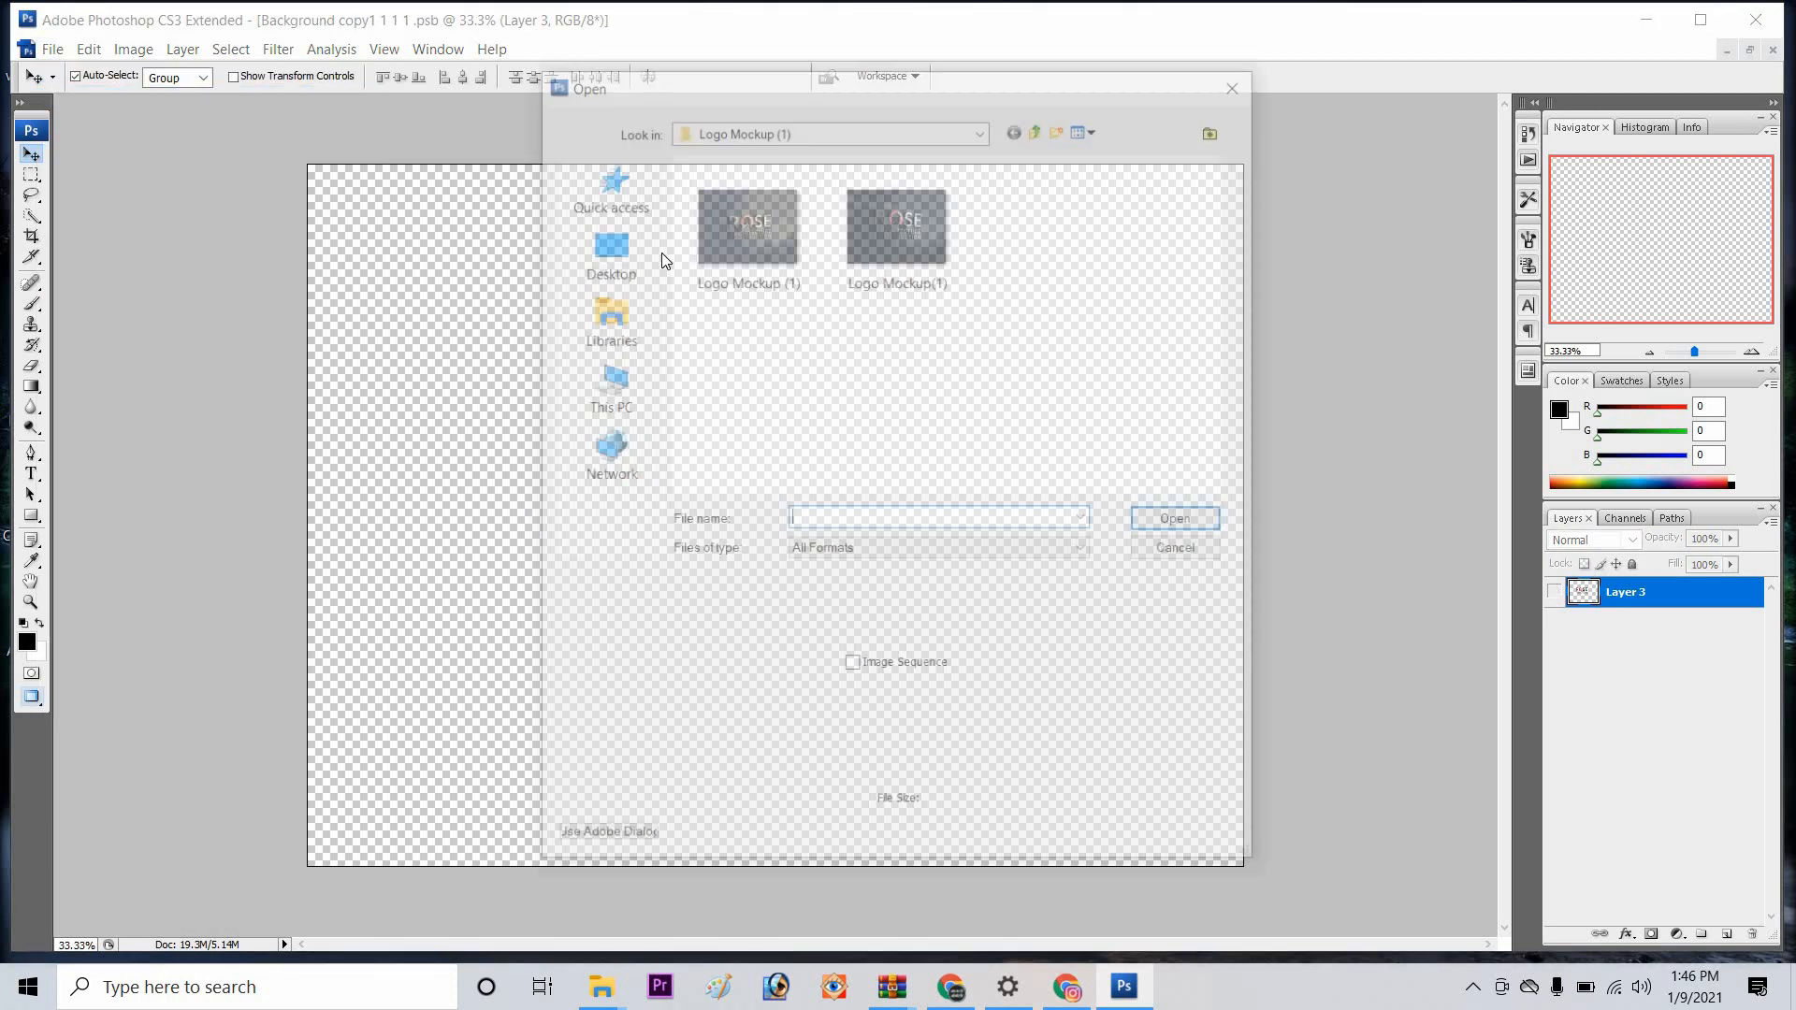
{"action": "left_click", "coordinate": [626, 396]}
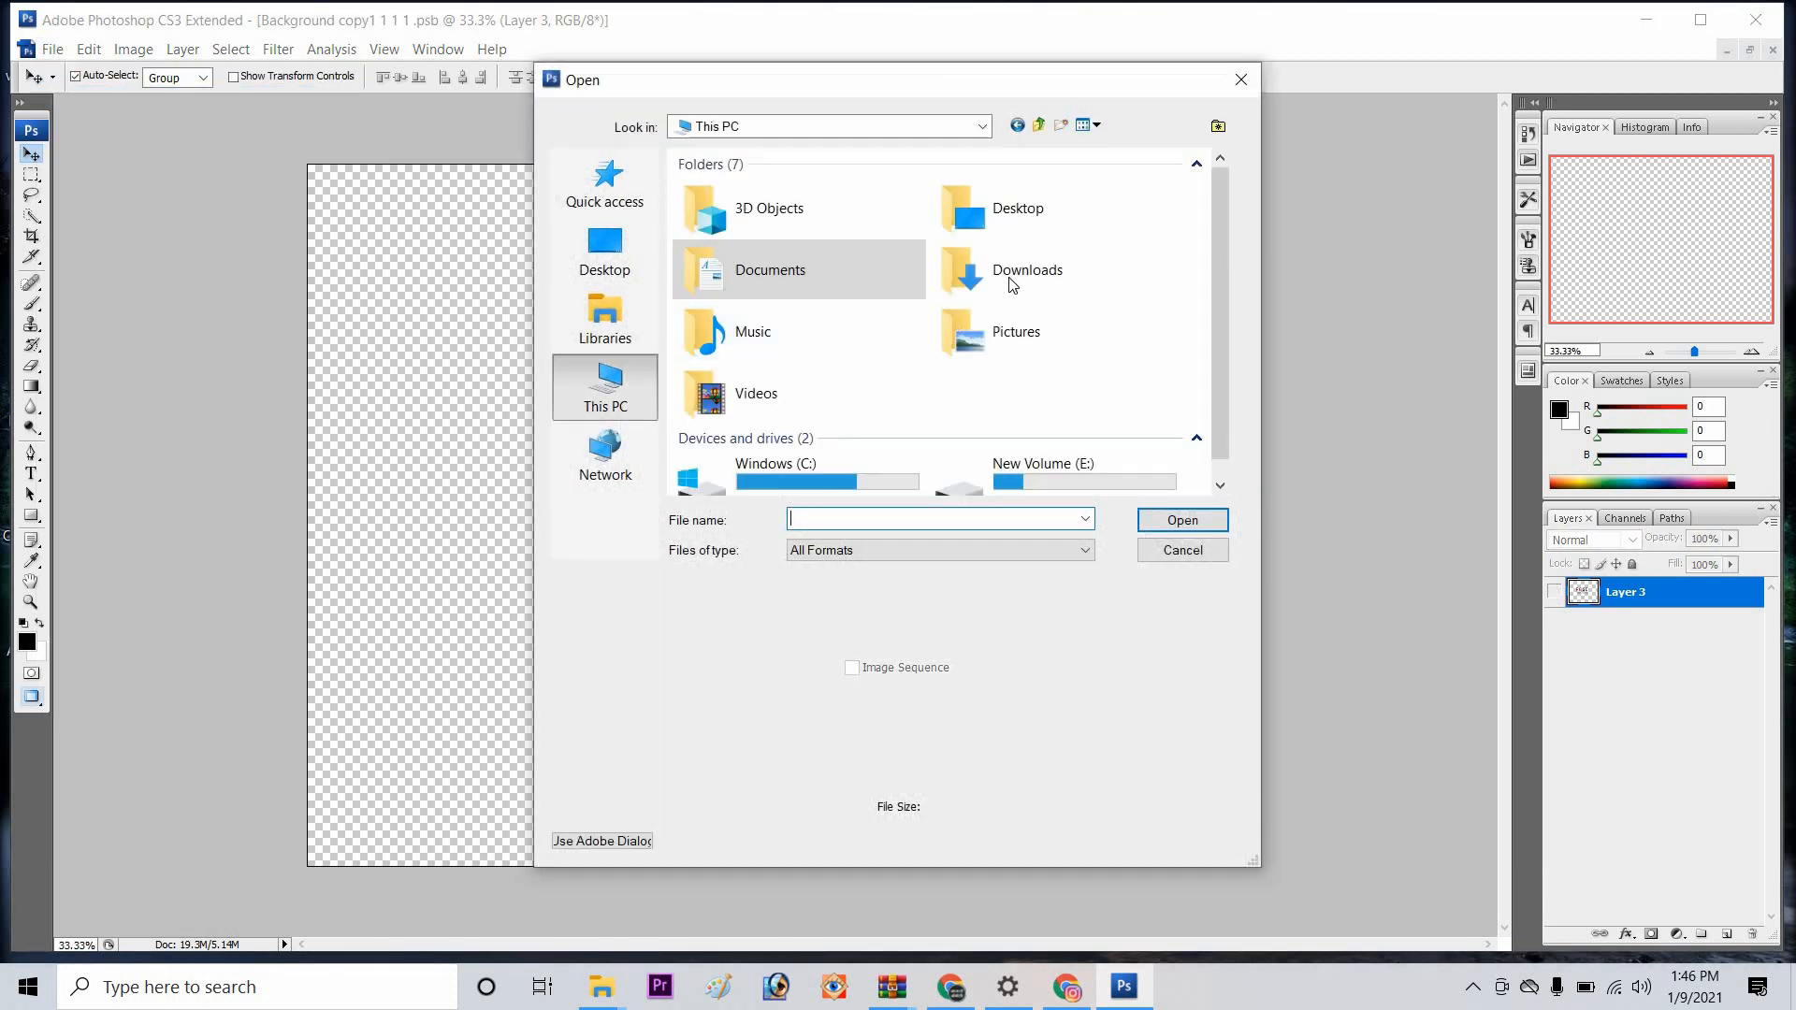
{"action": "double_click", "coordinate": [1011, 276]}
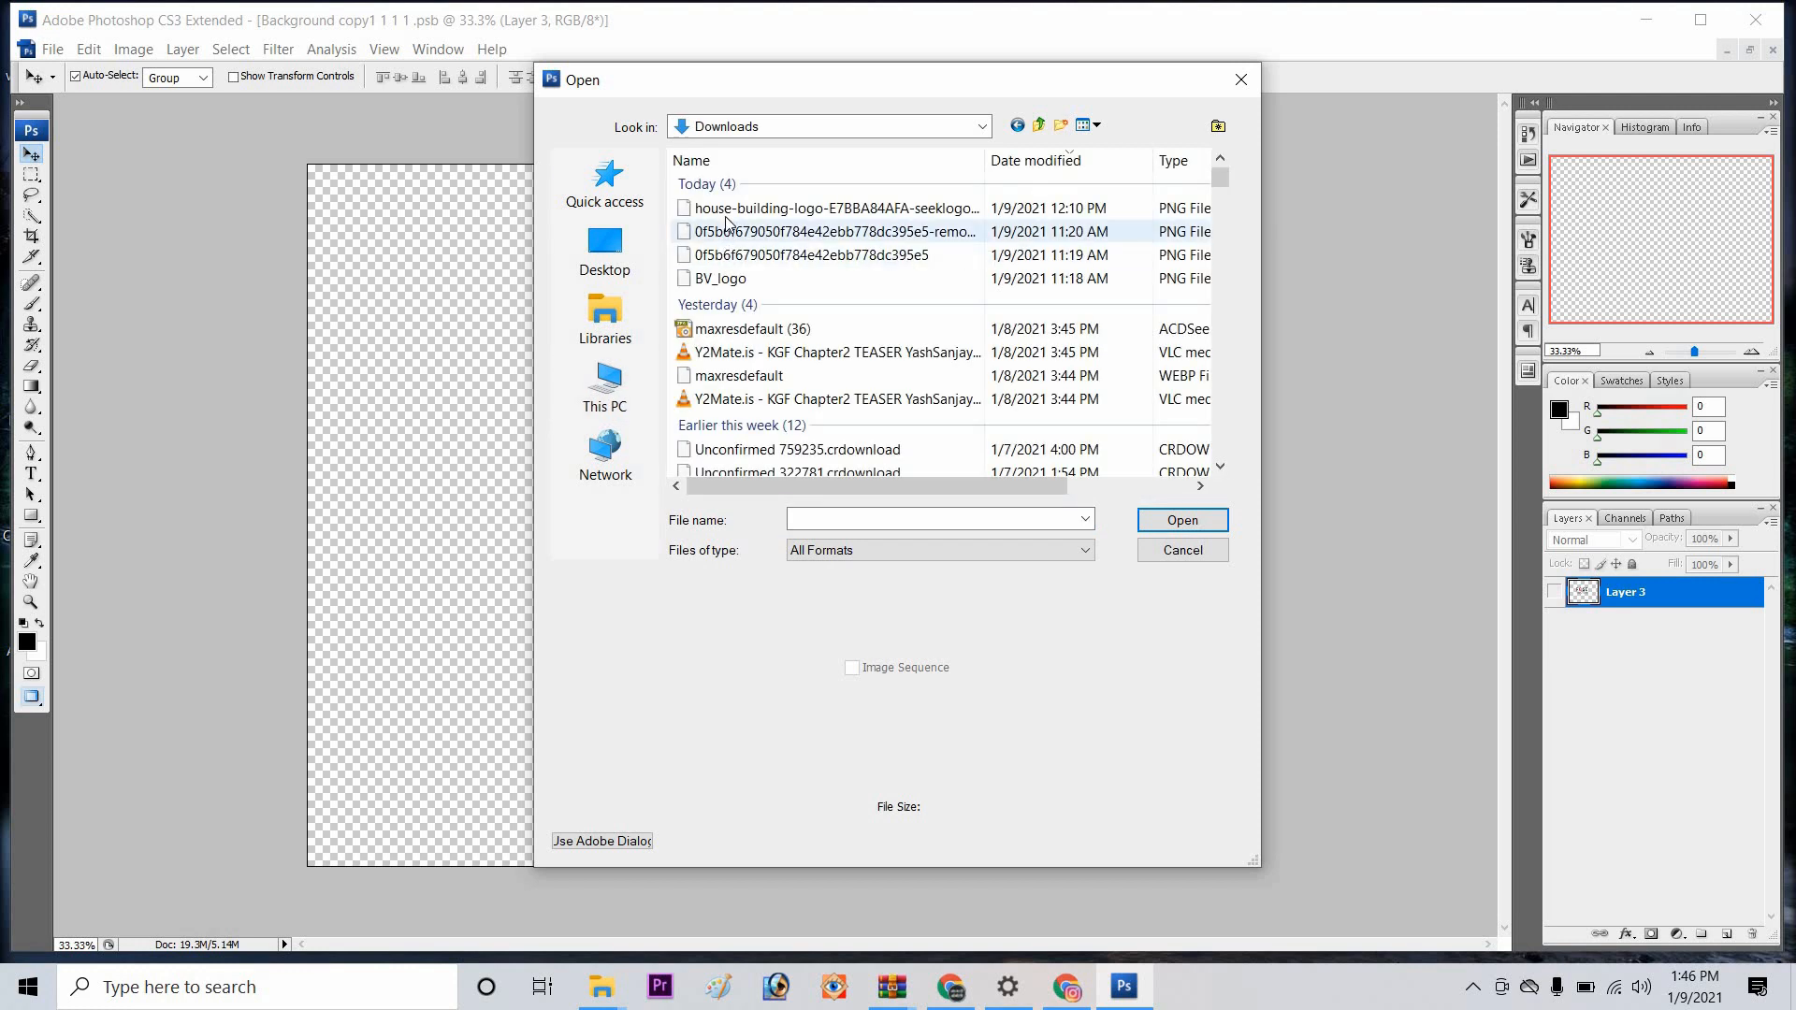
{"action": "left_click", "coordinate": [842, 208]}
{"action": "left_click", "coordinate": [1165, 522]}
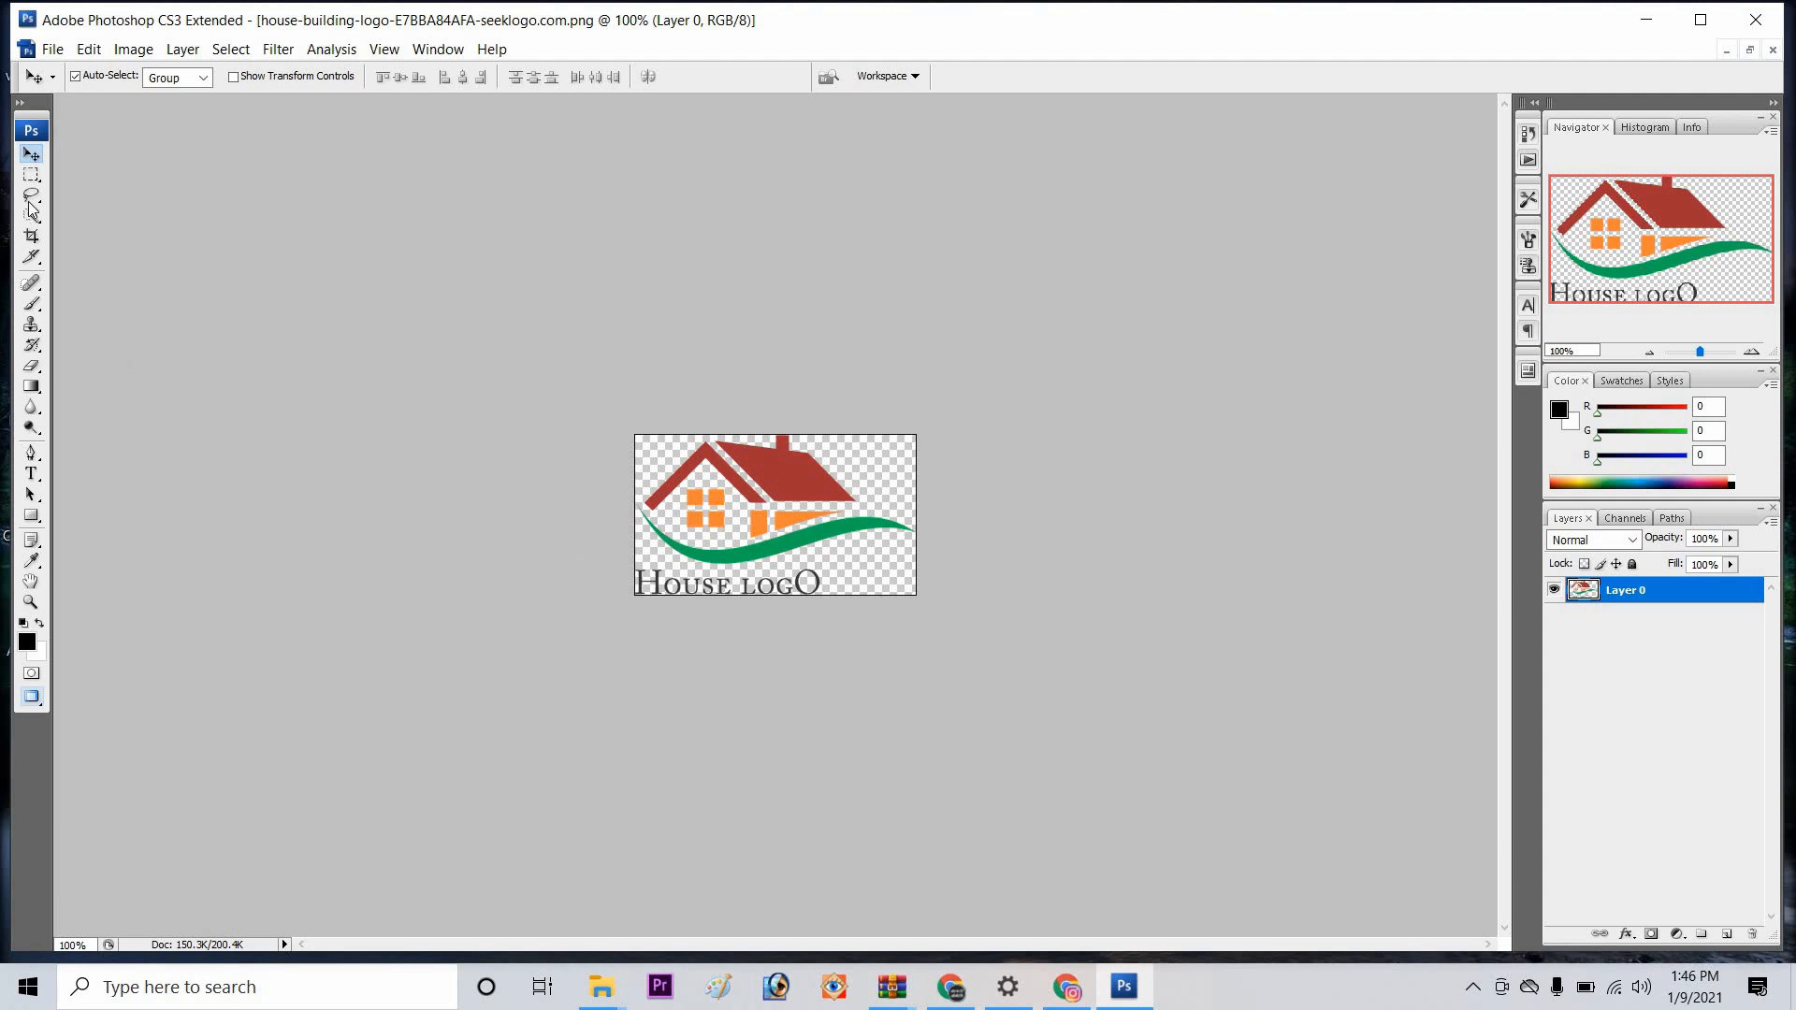
Step: Select the whole house logo image and copy it into the Background copy1 placeholder document, accepting the color profile conversion
{"action": "left_click", "coordinate": [31, 175]}
{"action": "left_click_drag", "start_coordinate": [621, 349], "coordinate": [885, 618]}
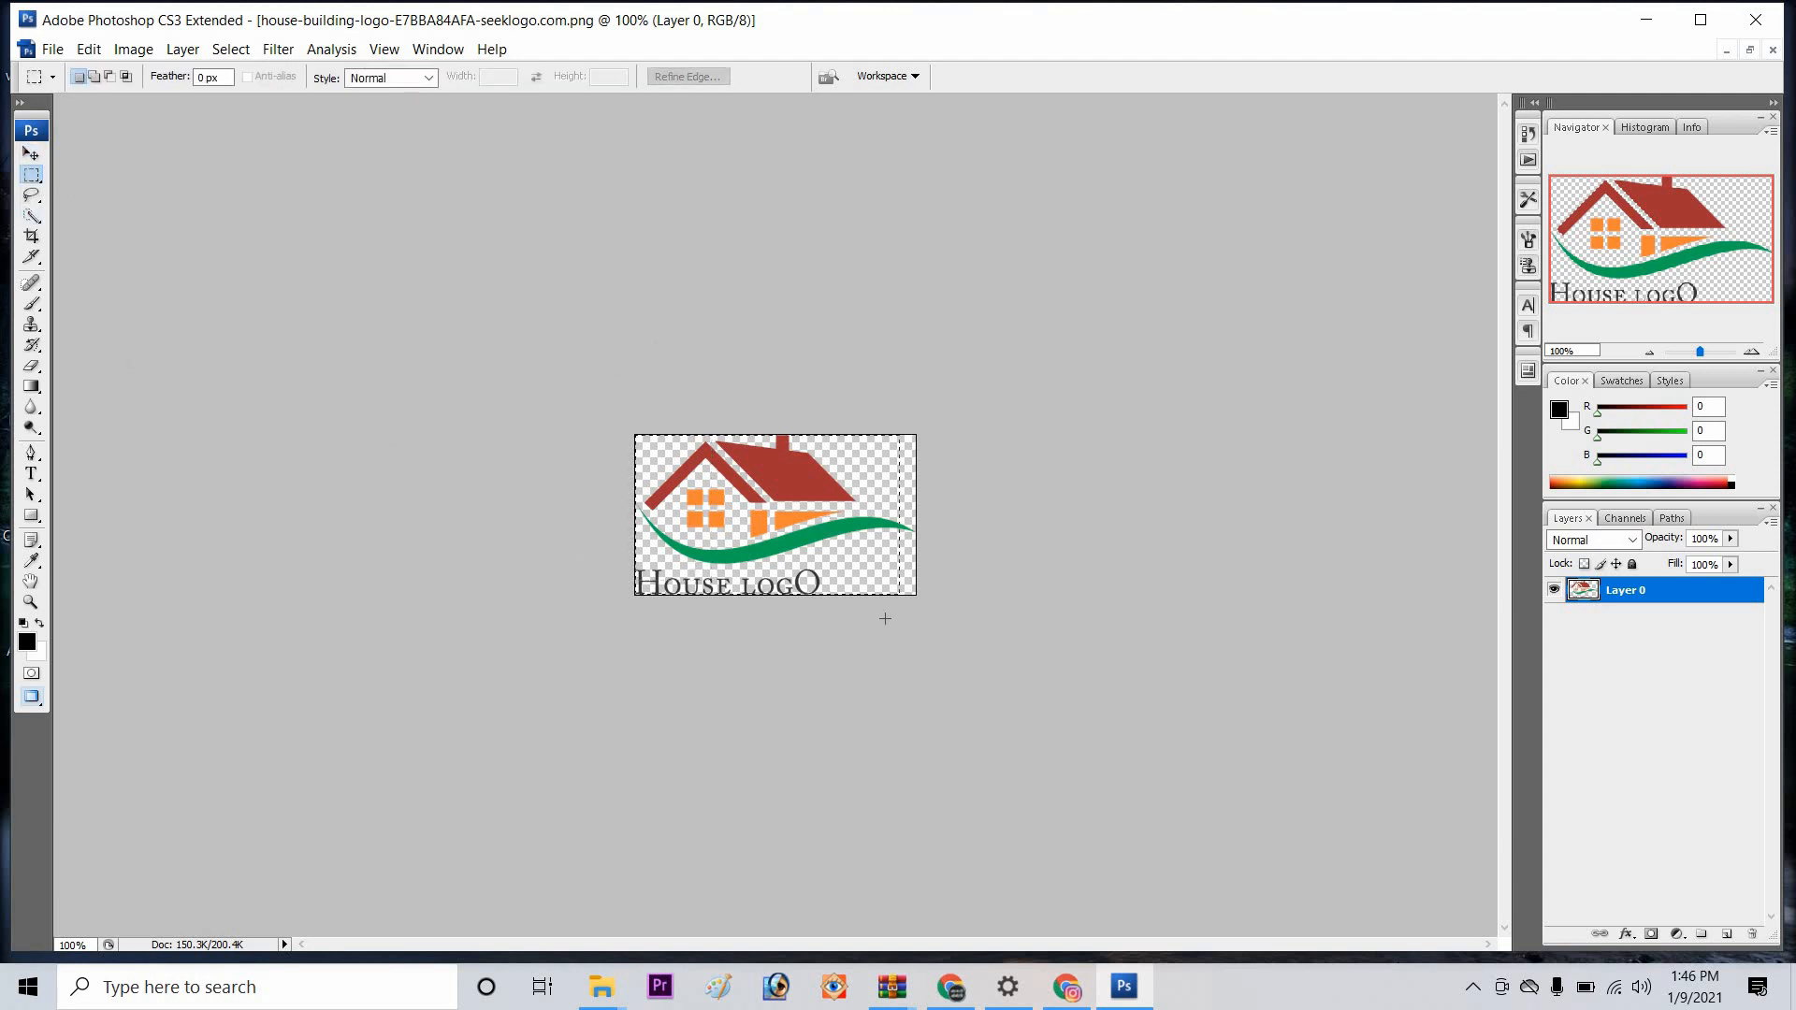
{"action": "left_click", "coordinate": [31, 154]}
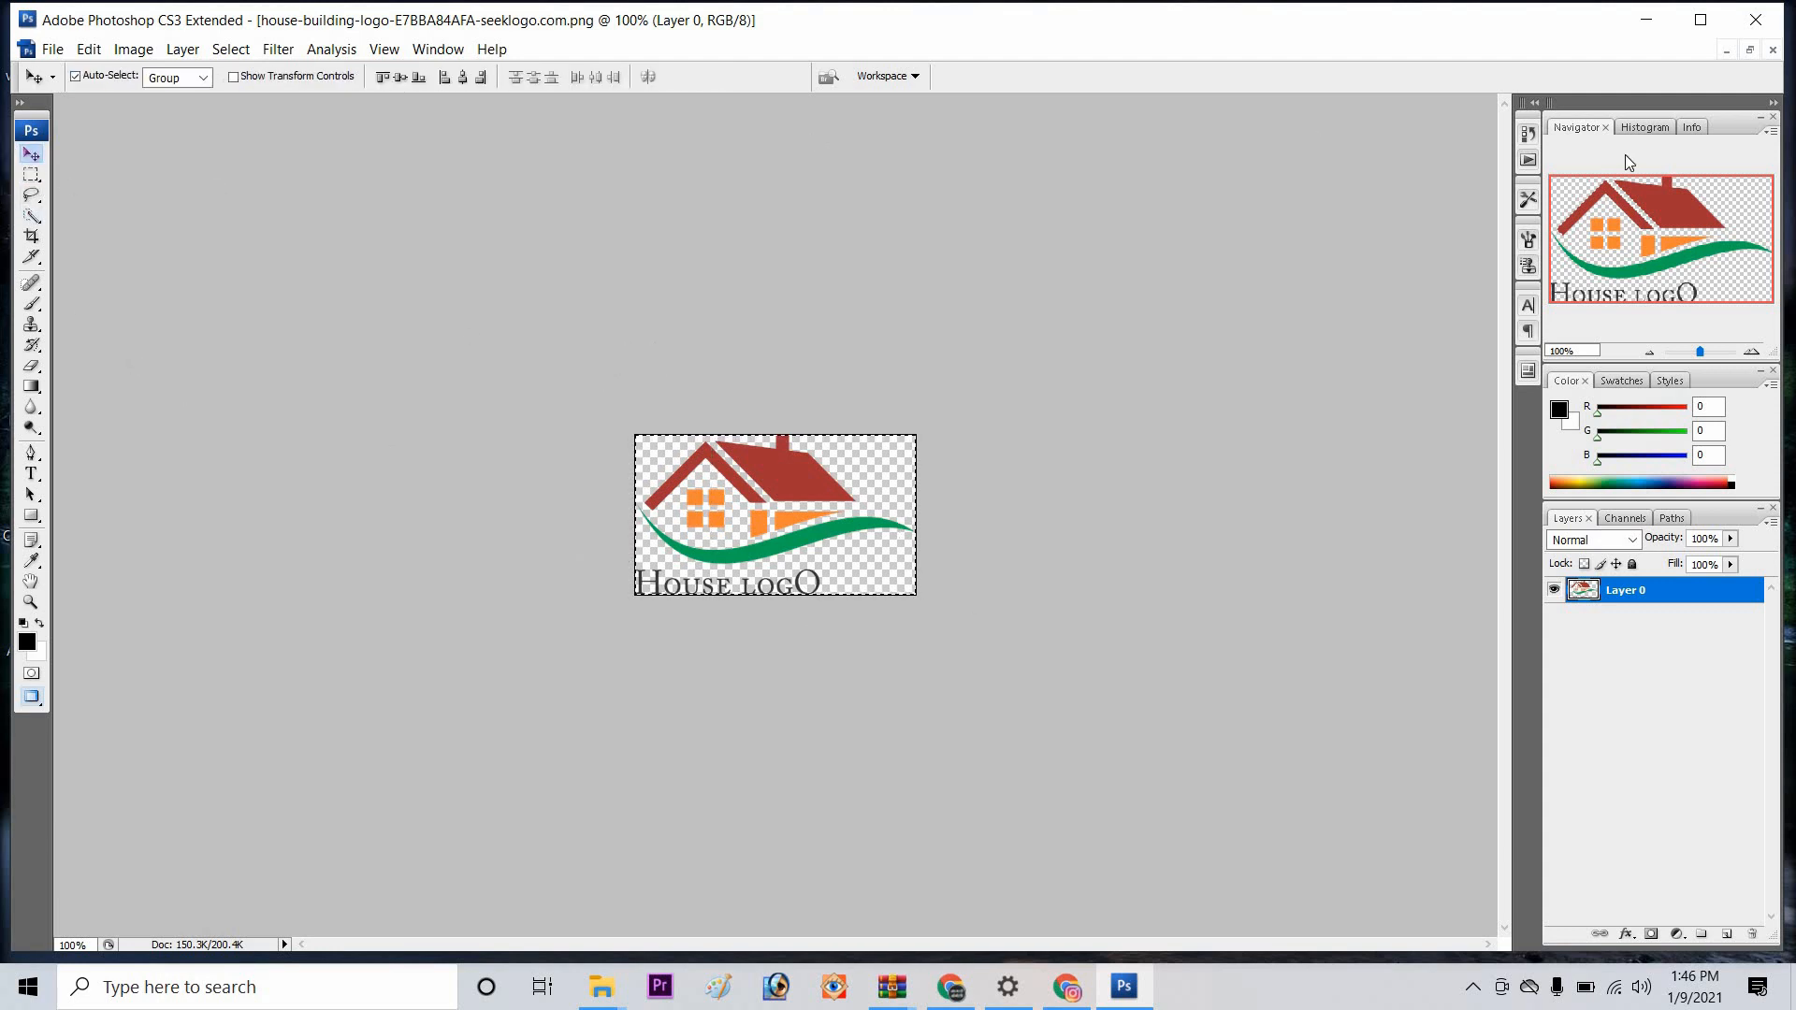
{"action": "left_click", "coordinate": [1749, 49]}
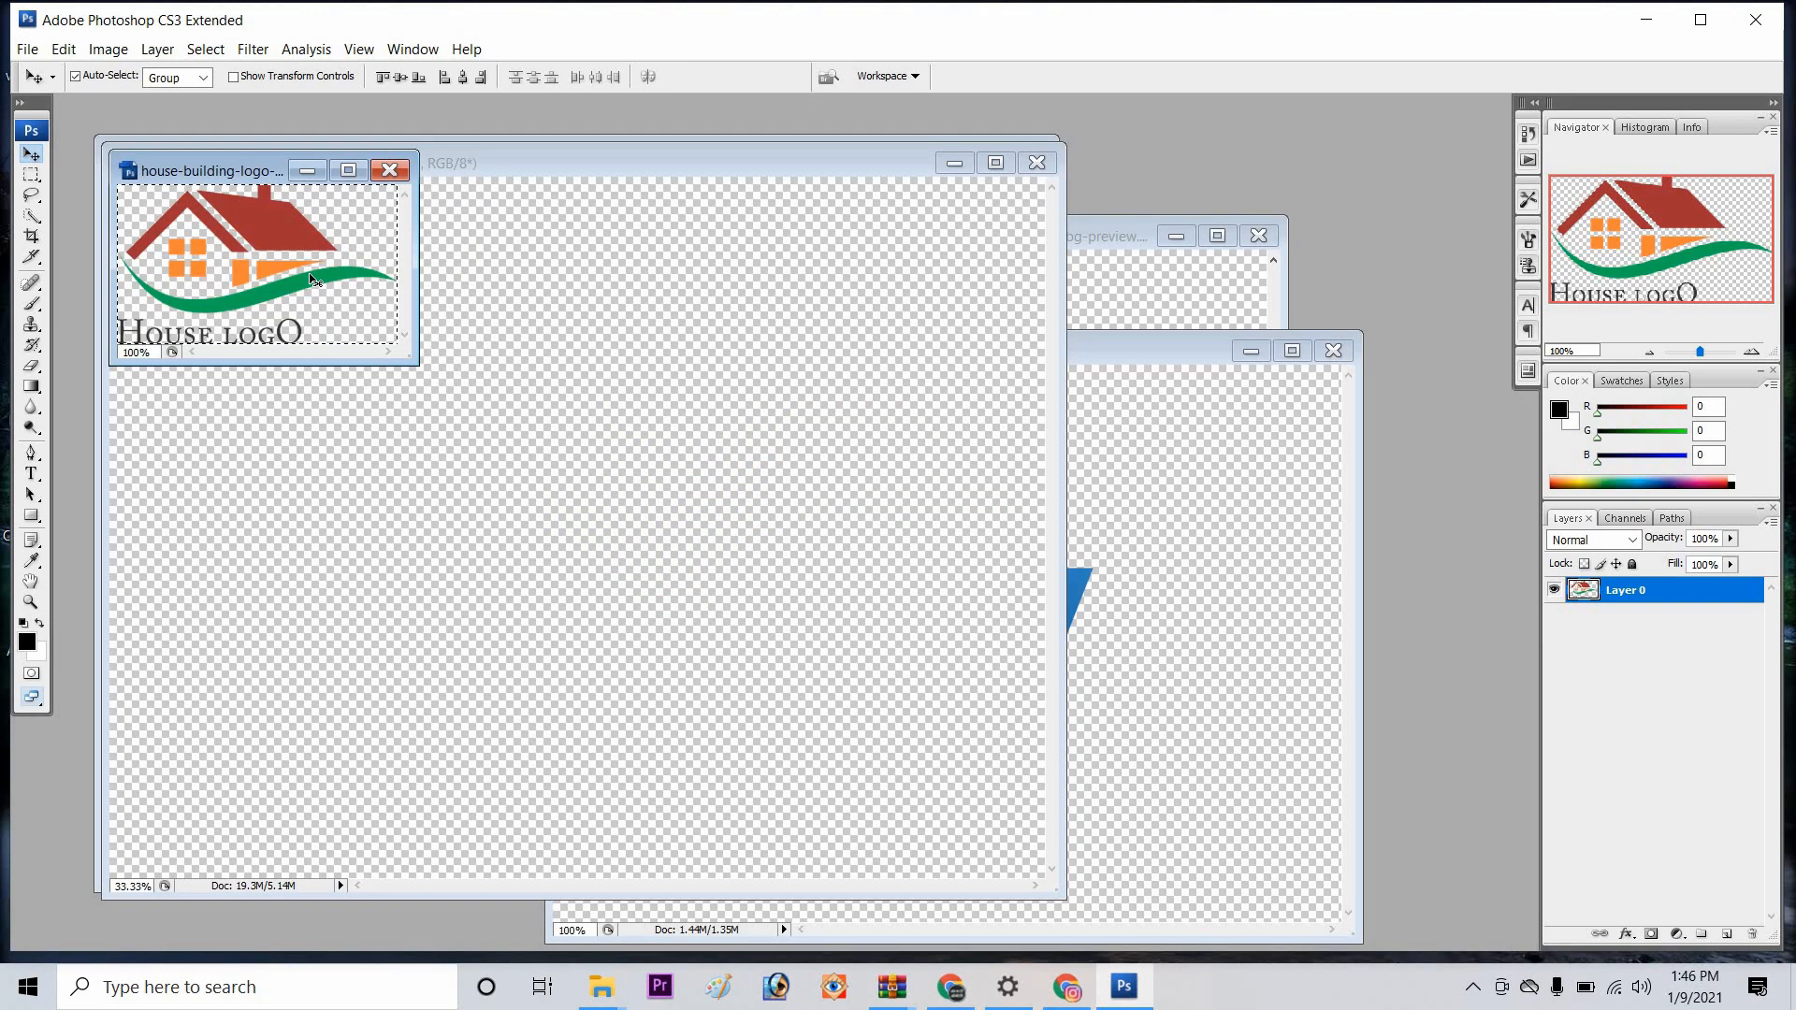
{"action": "left_click_drag", "start_coordinate": [314, 279], "coordinate": [511, 405]}
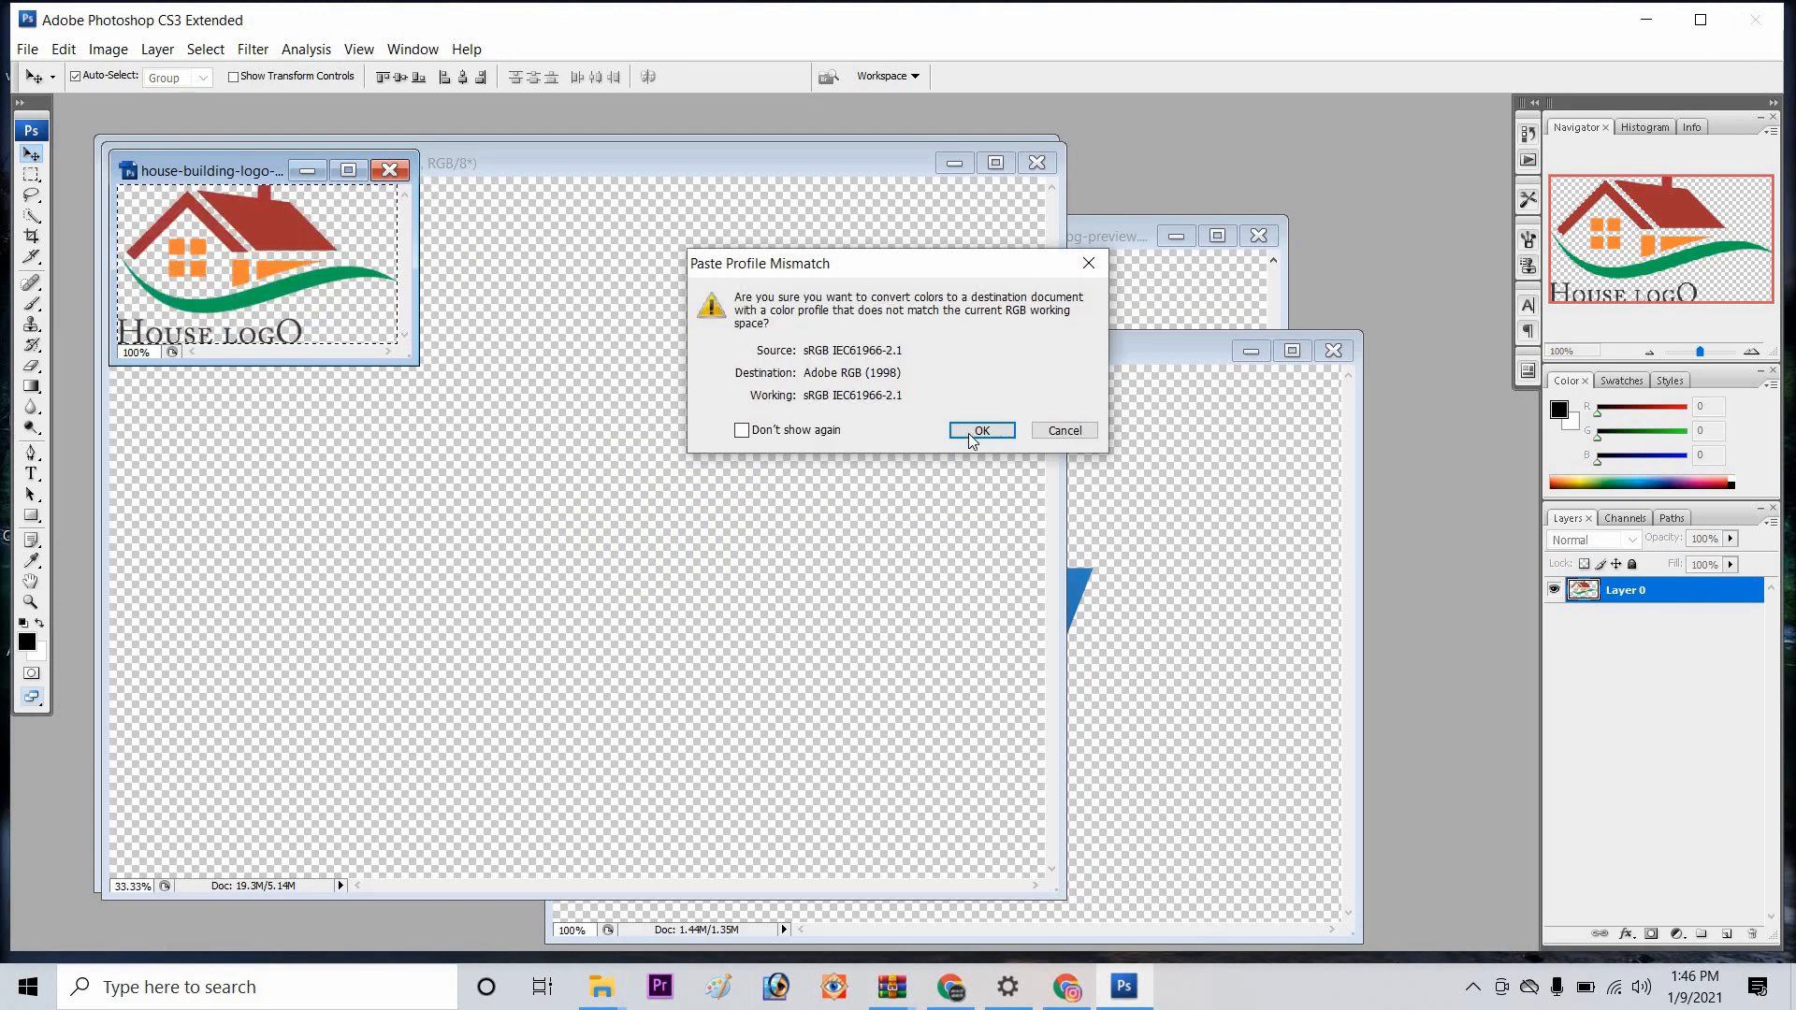
{"action": "left_click", "coordinate": [973, 434]}
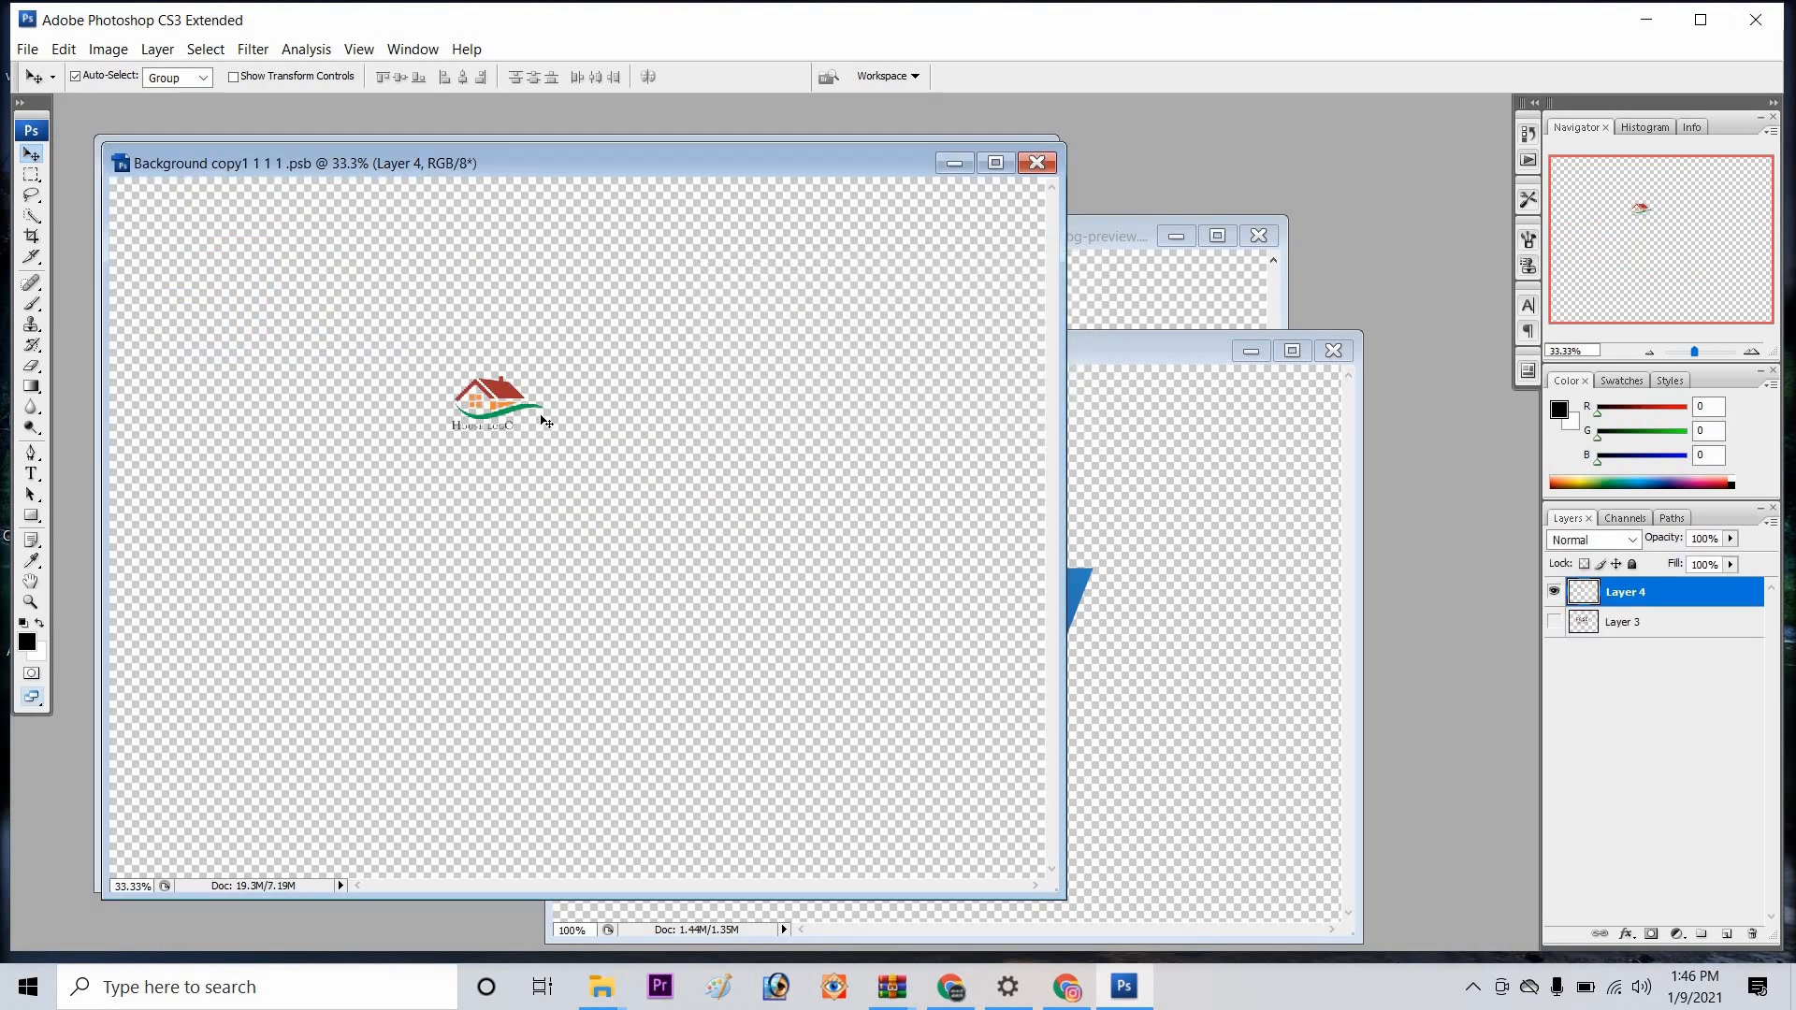
Step: Scale the house logo proportionally to about 320% and place it in the upper-left part of the canvas
{"action": "key", "text": "ctrl+t"}
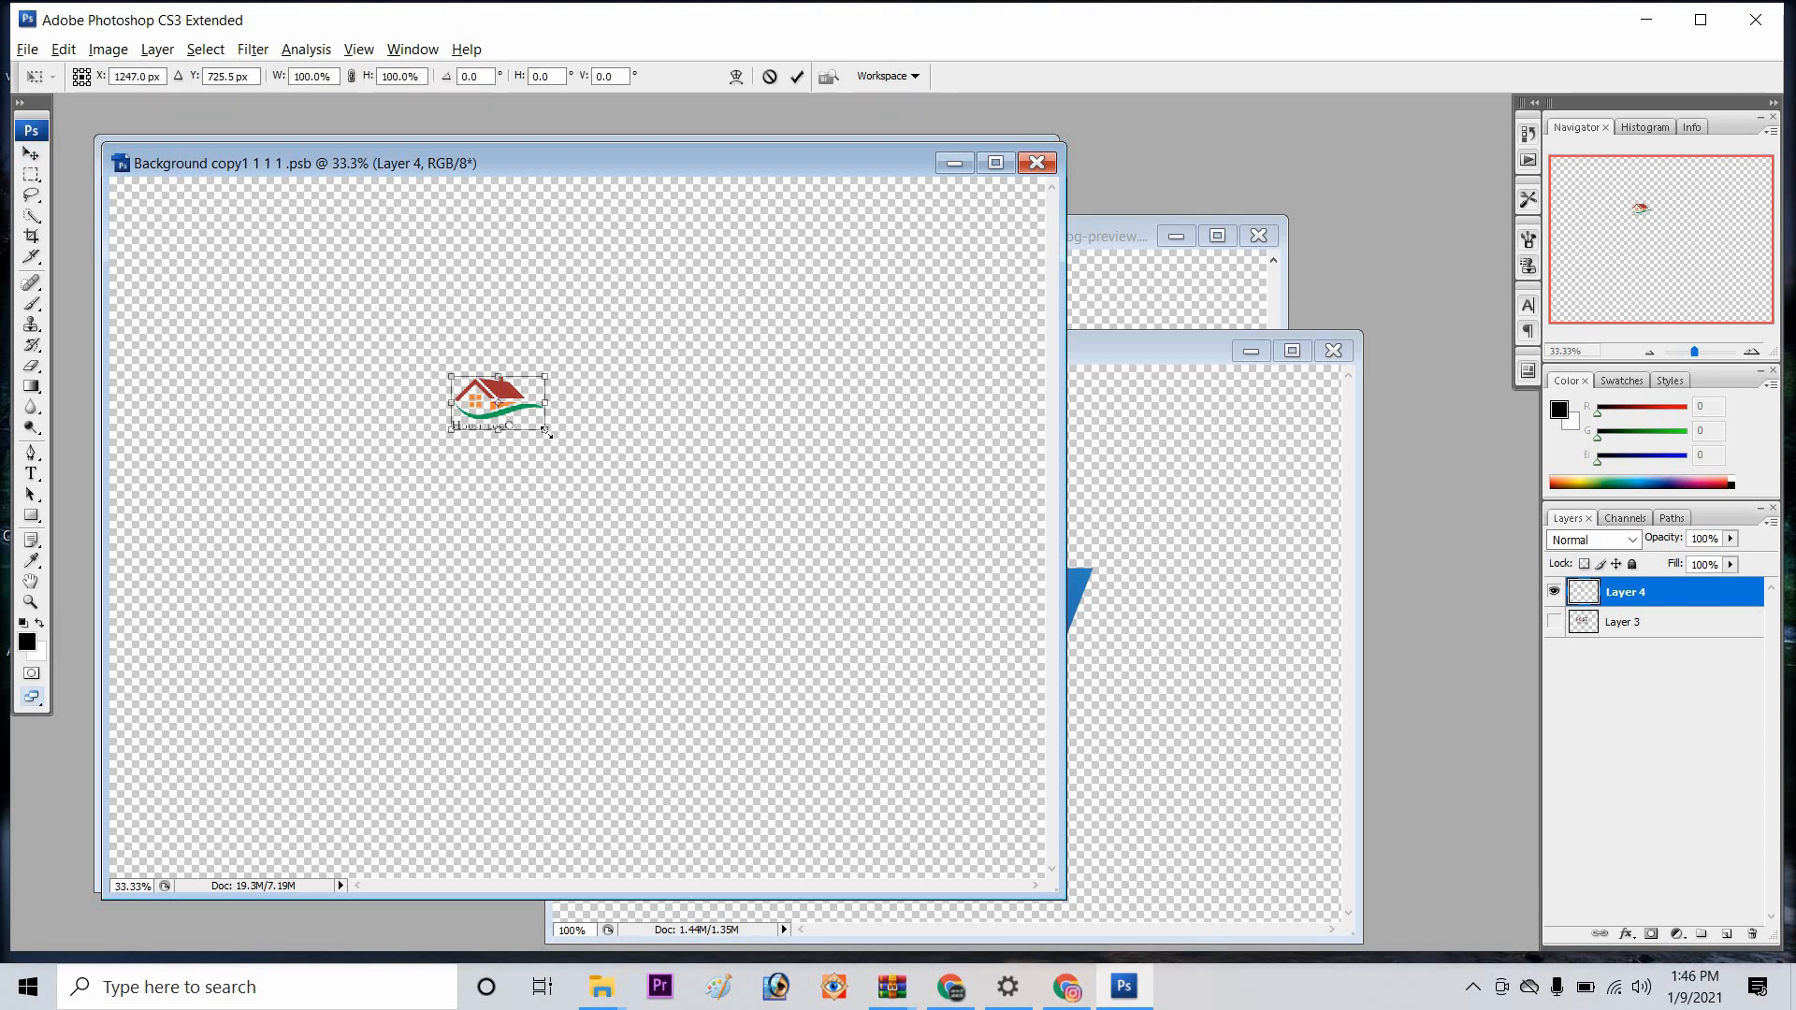
{"action": "left_click_drag", "start_coordinate": [625, 534], "coordinate": [660, 488]}
{"action": "left_click_drag", "start_coordinate": [530, 408], "coordinate": [383, 444]}
{"action": "left_click", "coordinate": [997, 168]}
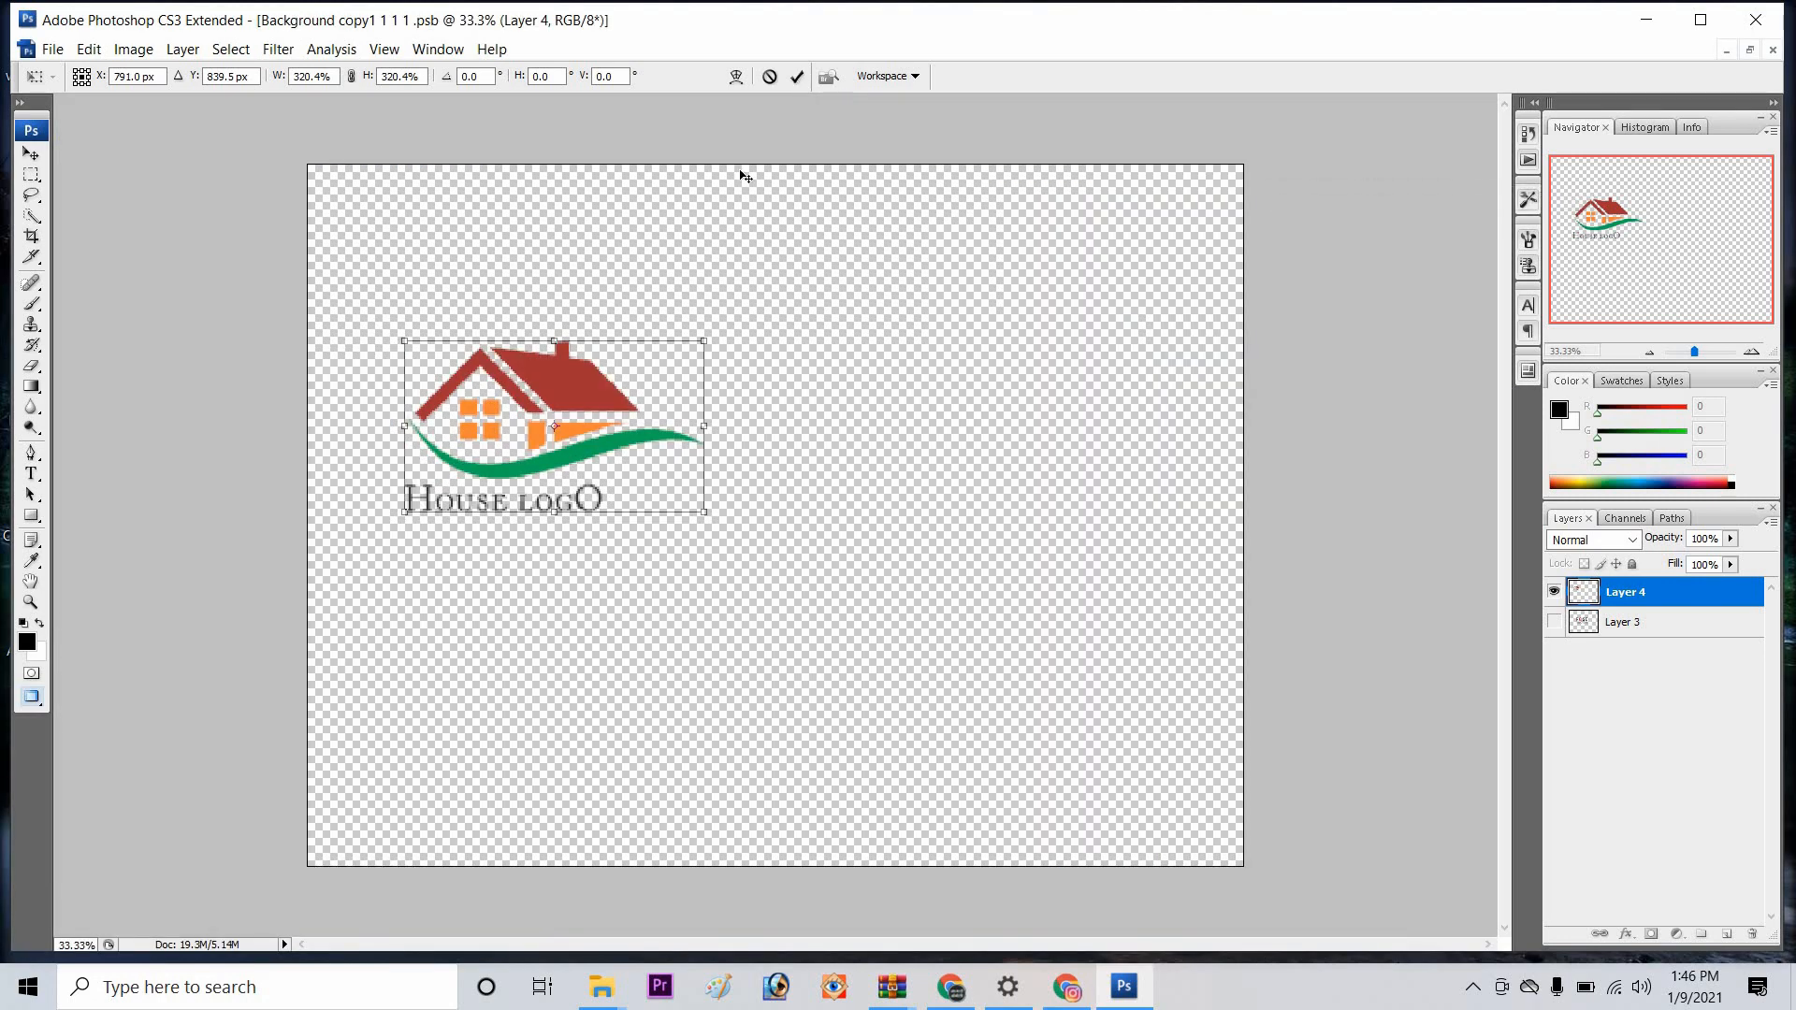
{"action": "left_click", "coordinate": [797, 77]}
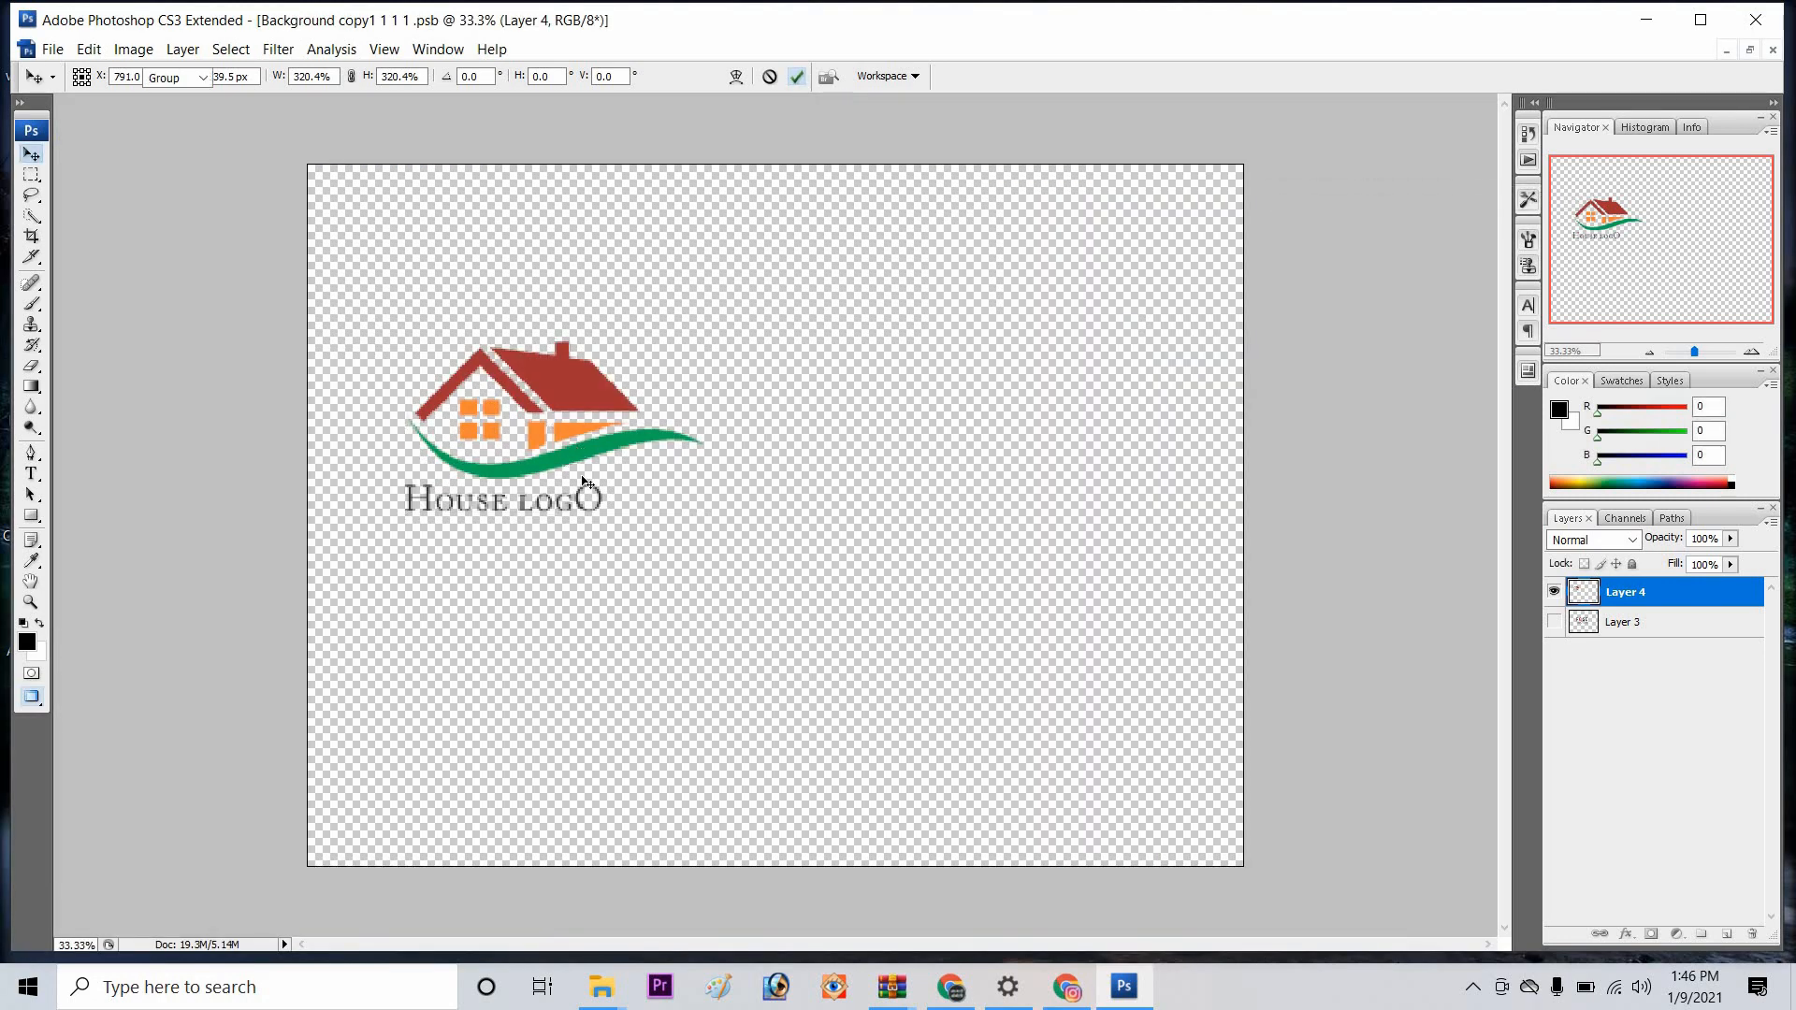
Step: Delete the "House logO" text beneath the house's green swoosh and clear the selection
{"action": "left_click", "coordinate": [31, 175]}
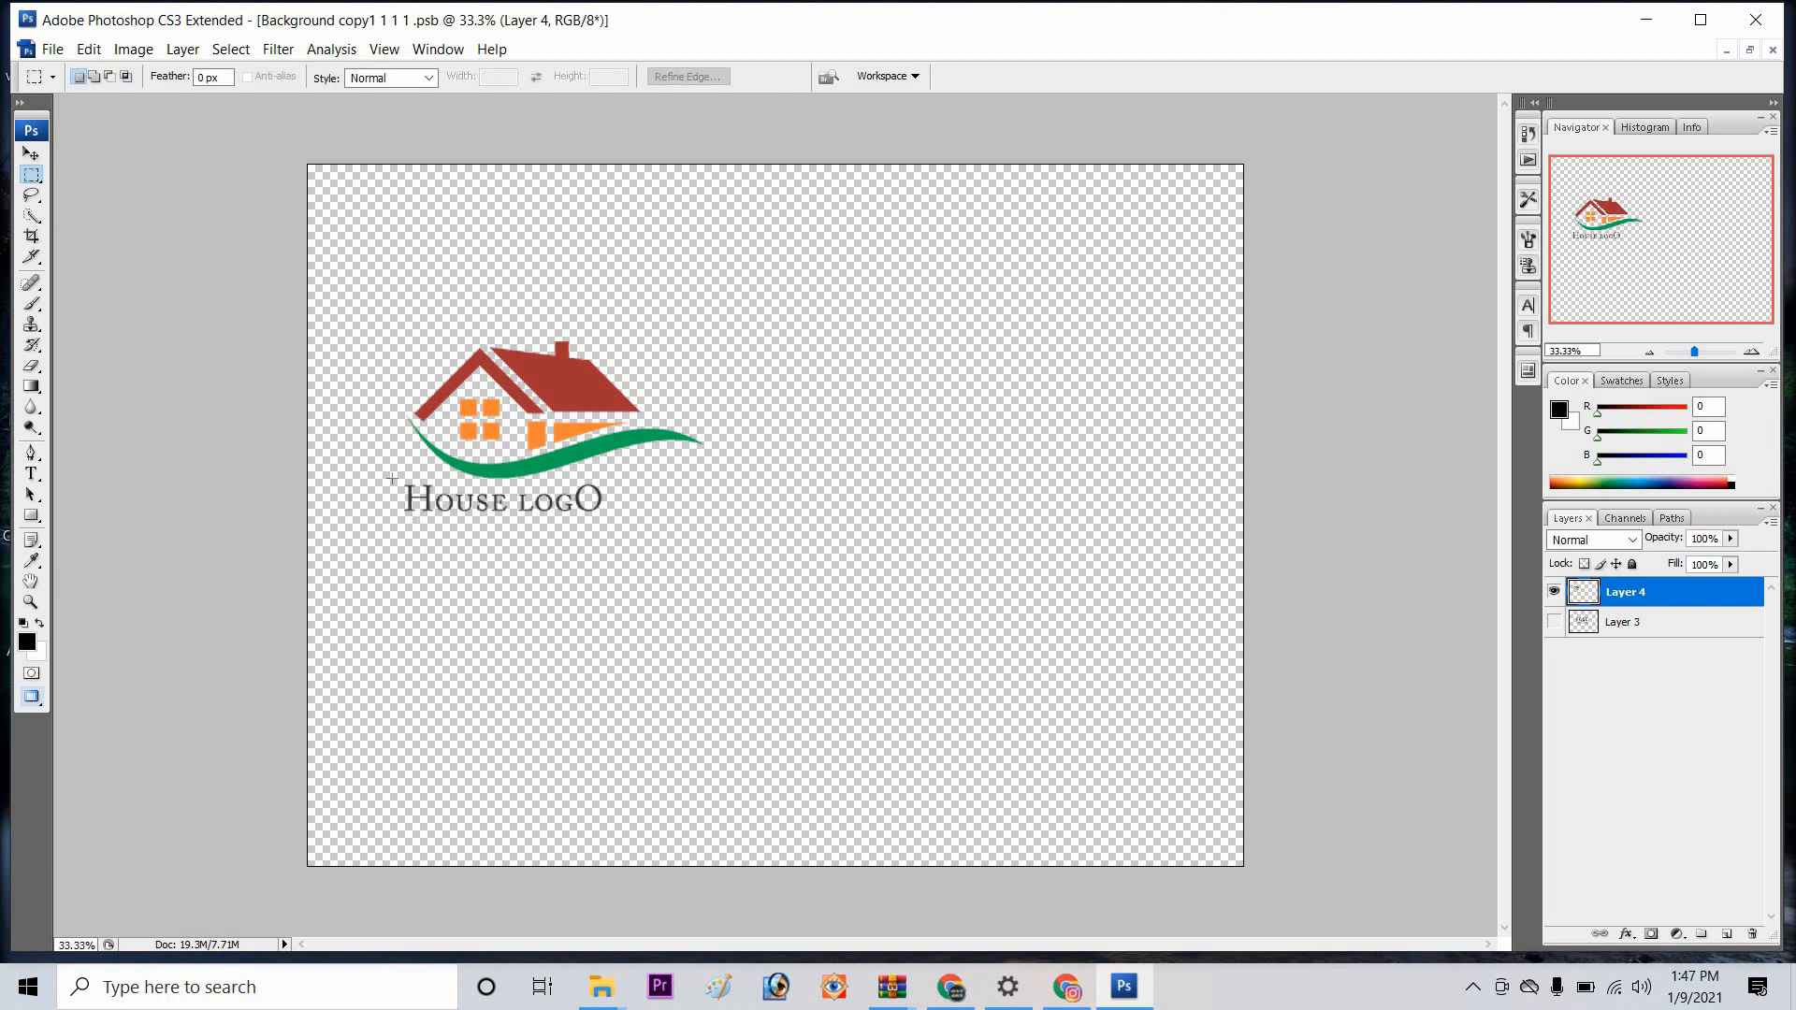
{"action": "mouse_move", "coordinate": [411, 526]}
{"action": "left_mouse_down"}
{"action": "mouse_move", "coordinate": [509, 539]}
{"action": "mouse_move", "coordinate": [478, 521]}
{"action": "mouse_move", "coordinate": [609, 516]}
{"action": "mouse_move", "coordinate": [397, 481]}
{"action": "left_mouse_up"}
{"action": "key", "text": "Delete"}
{"action": "key", "text": "Delete"}
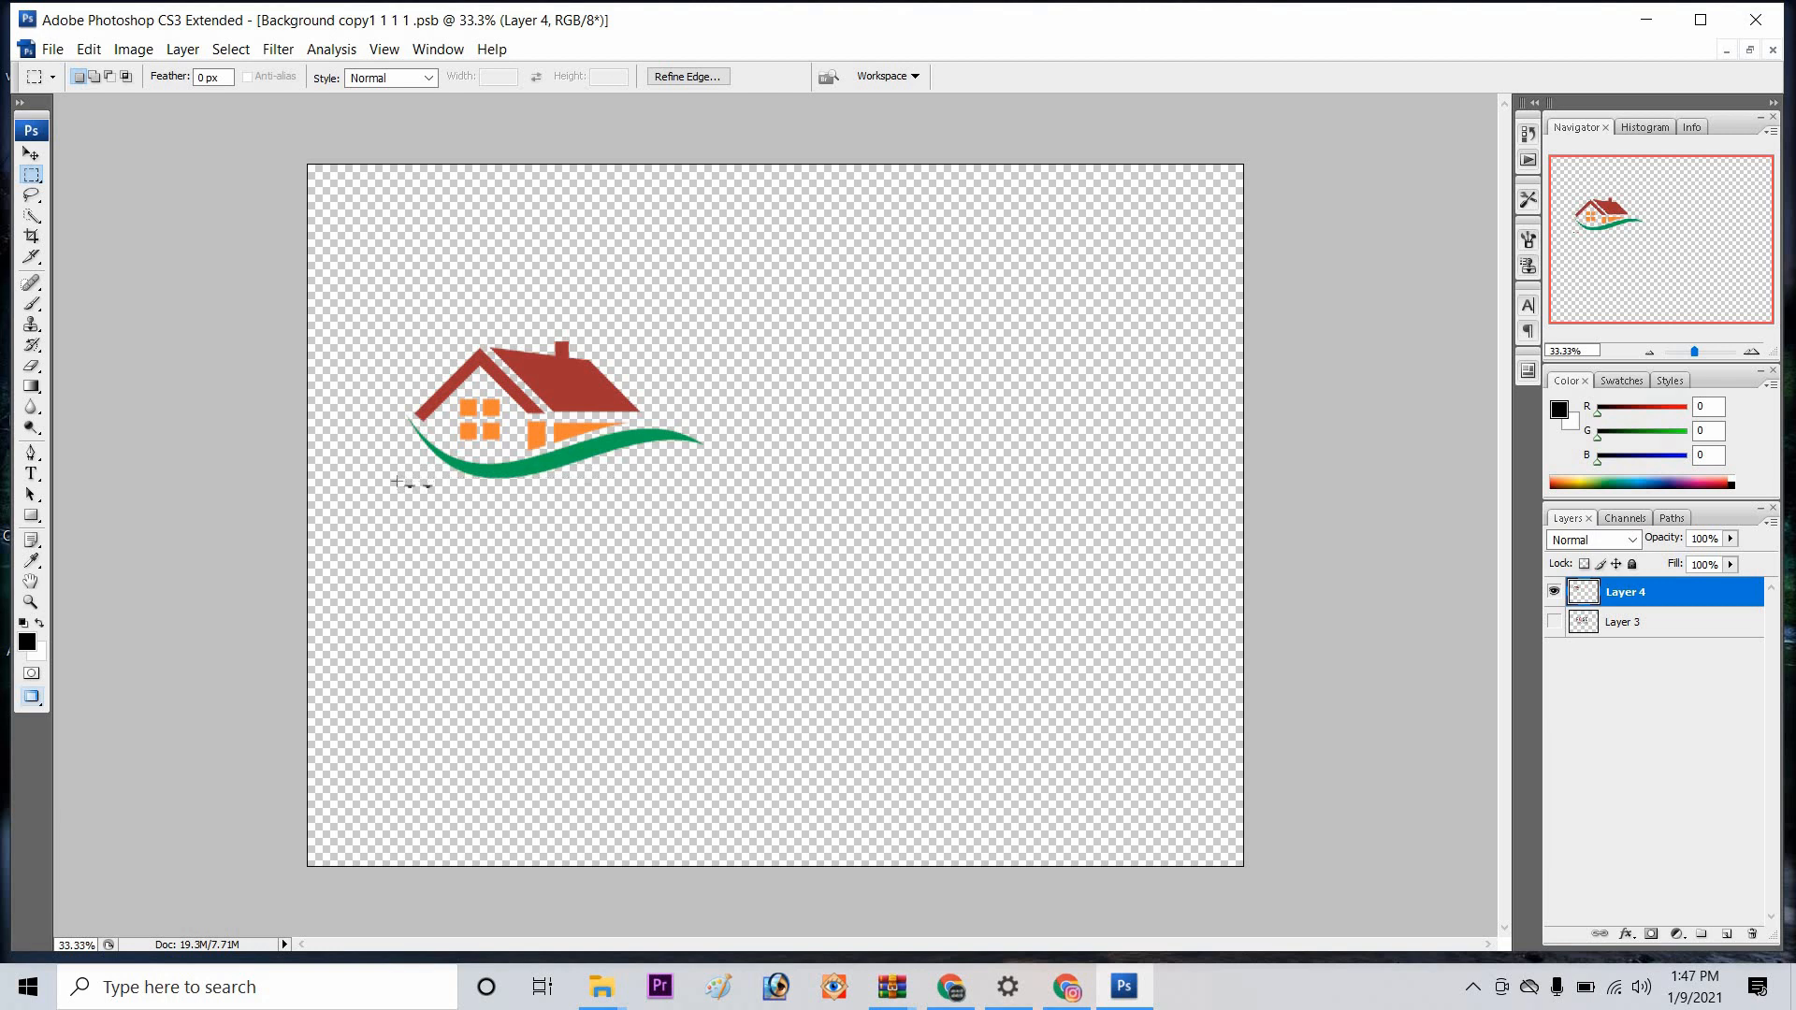
{"action": "left_click", "coordinate": [349, 450]}
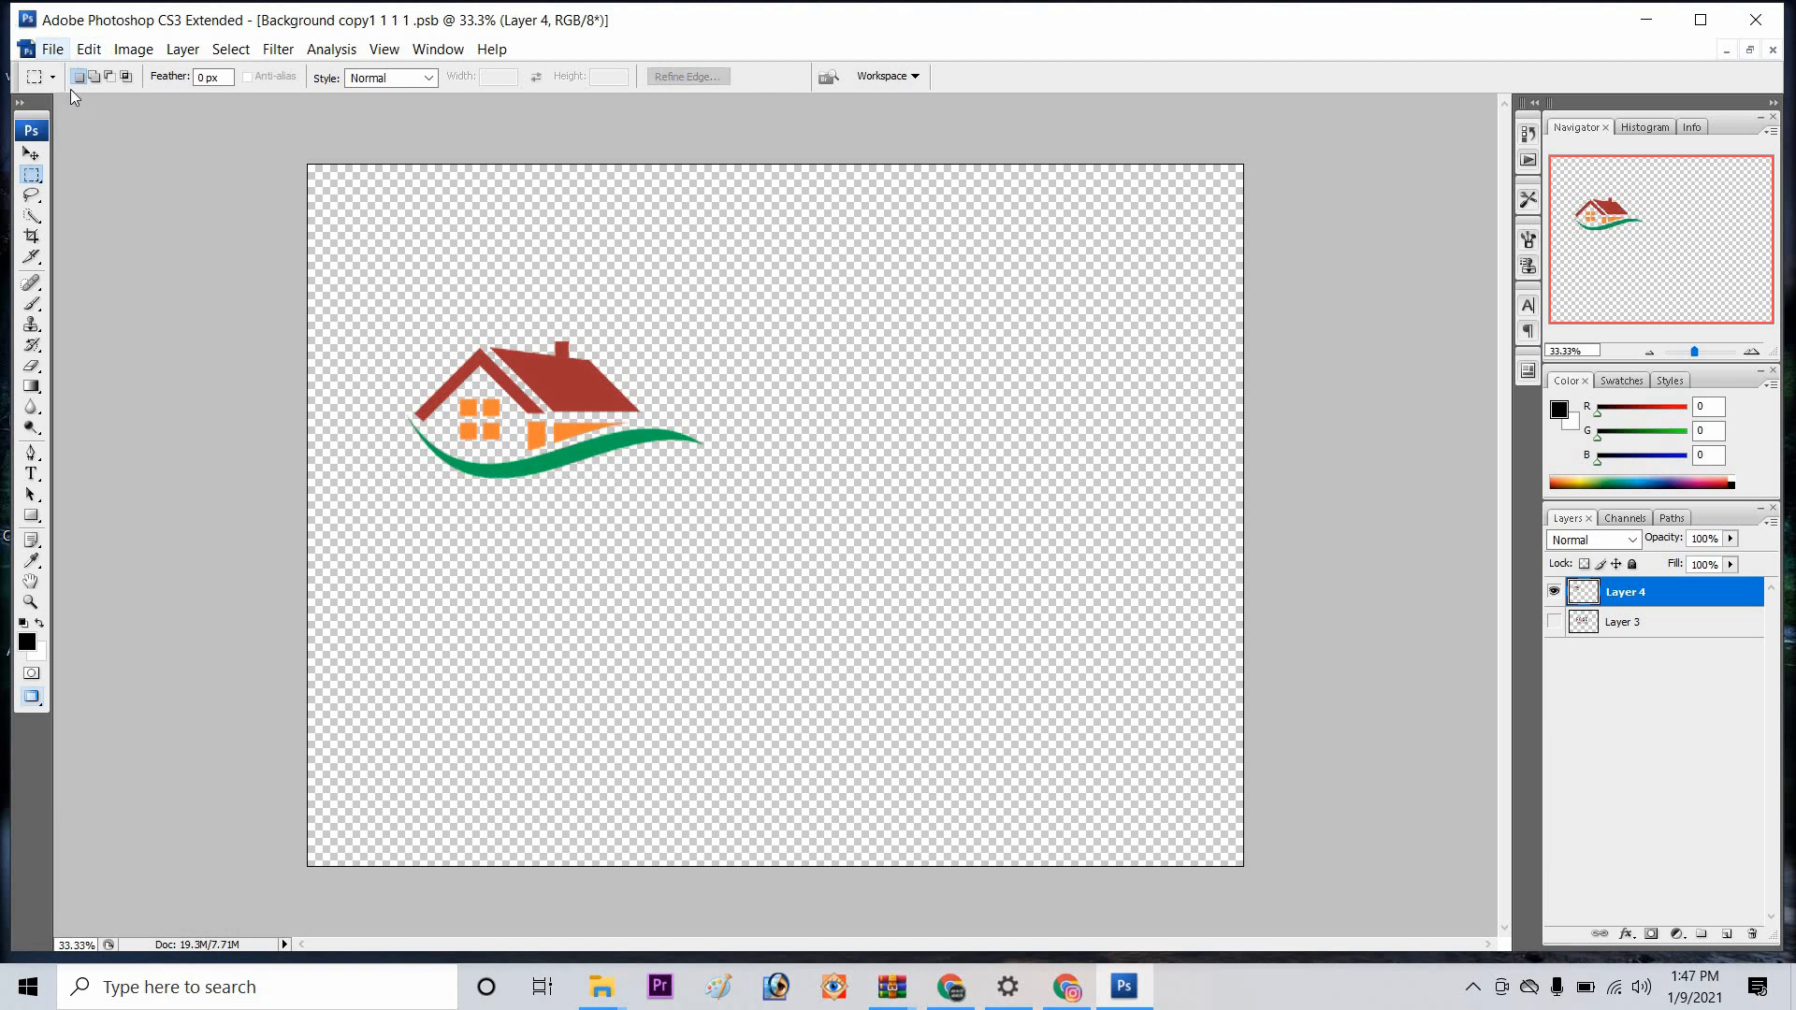
Step: Open the BV_logo PNG file from the Downloads folder
{"action": "left_click", "coordinate": [52, 49]}
{"action": "left_click", "coordinate": [105, 98]}
{"action": "left_click", "coordinate": [760, 279]}
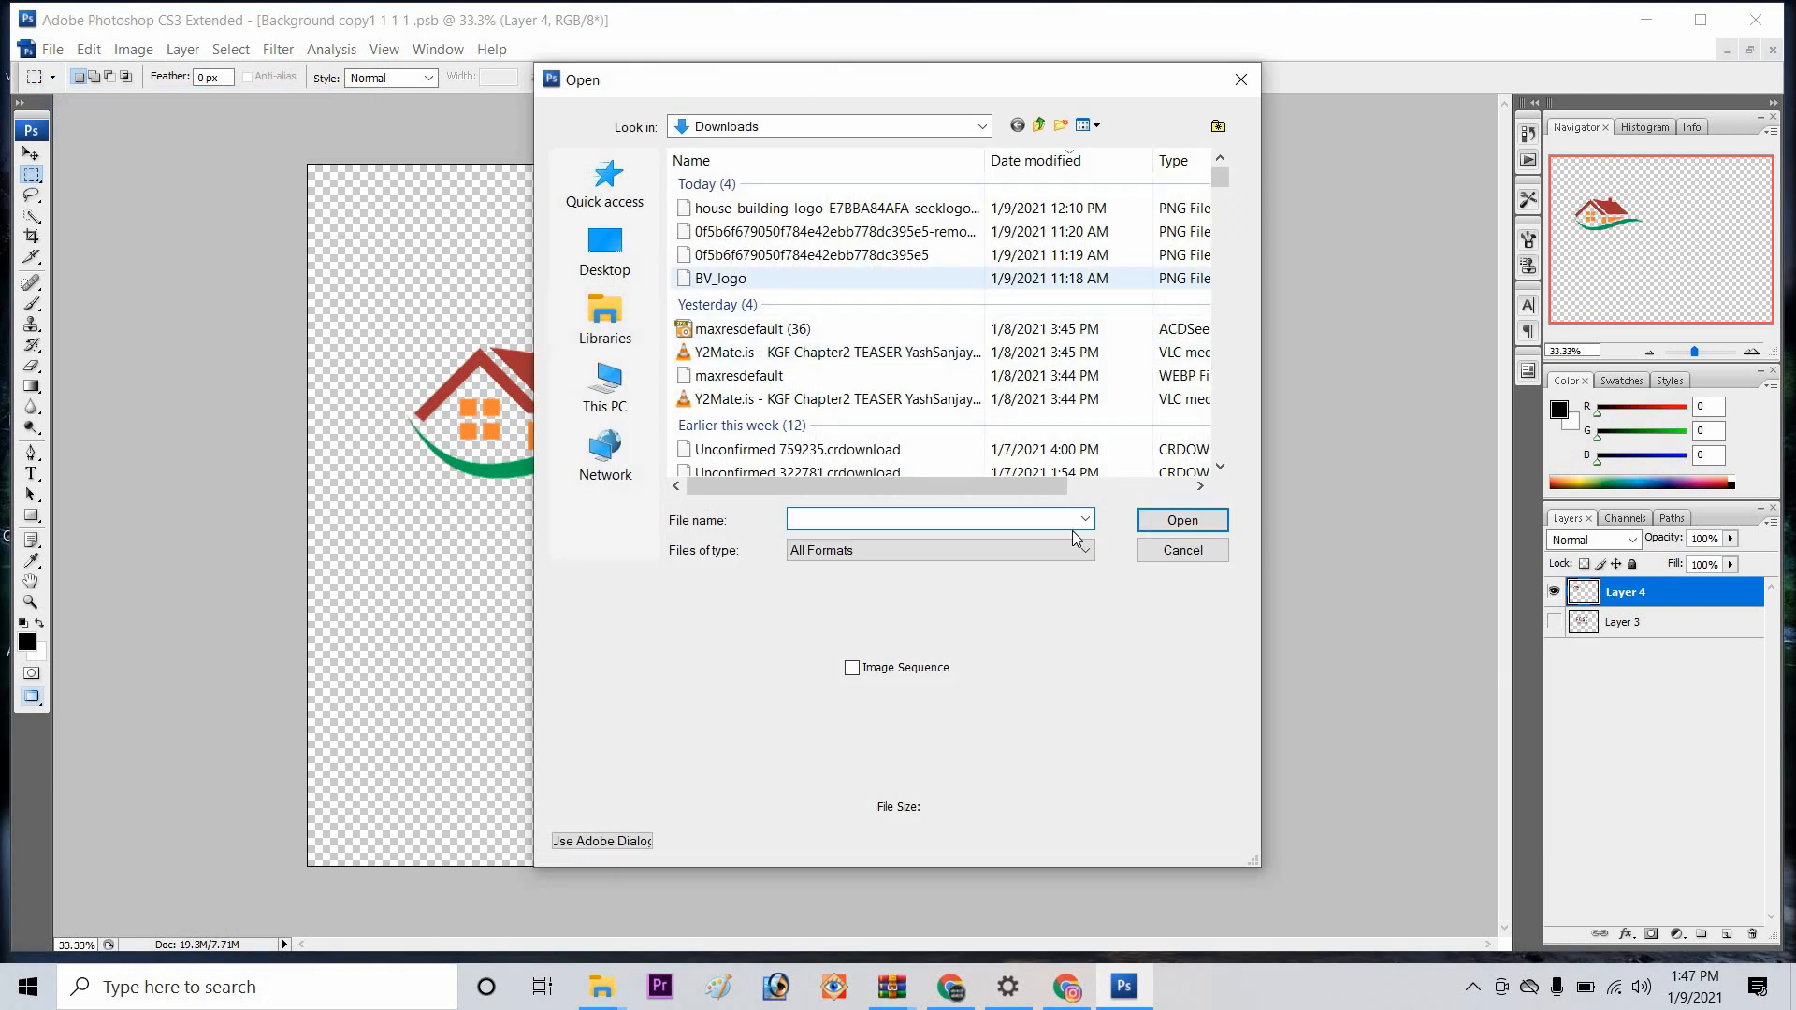
{"action": "left_click", "coordinate": [1168, 523]}
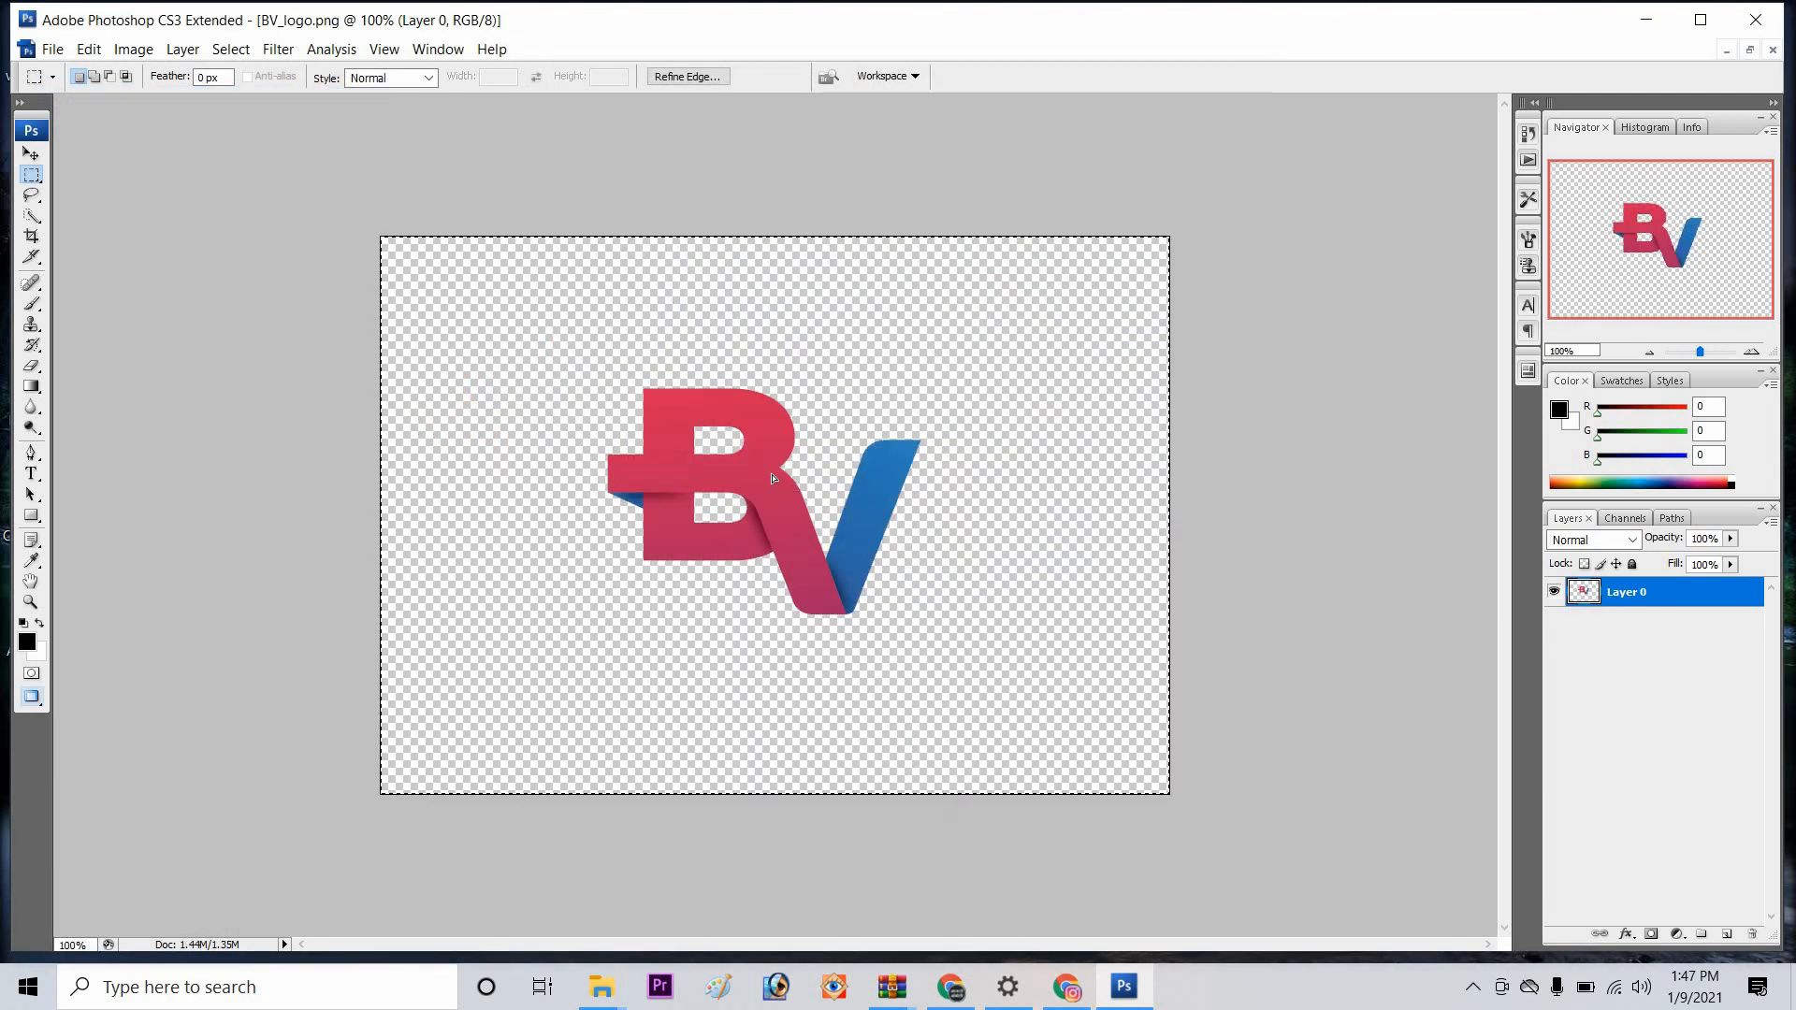
Step: Copy the BV logo into the Background copy1 document with color conversion, and place it at the right end of the house's green swoosh
{"action": "left_click", "coordinate": [1749, 49]}
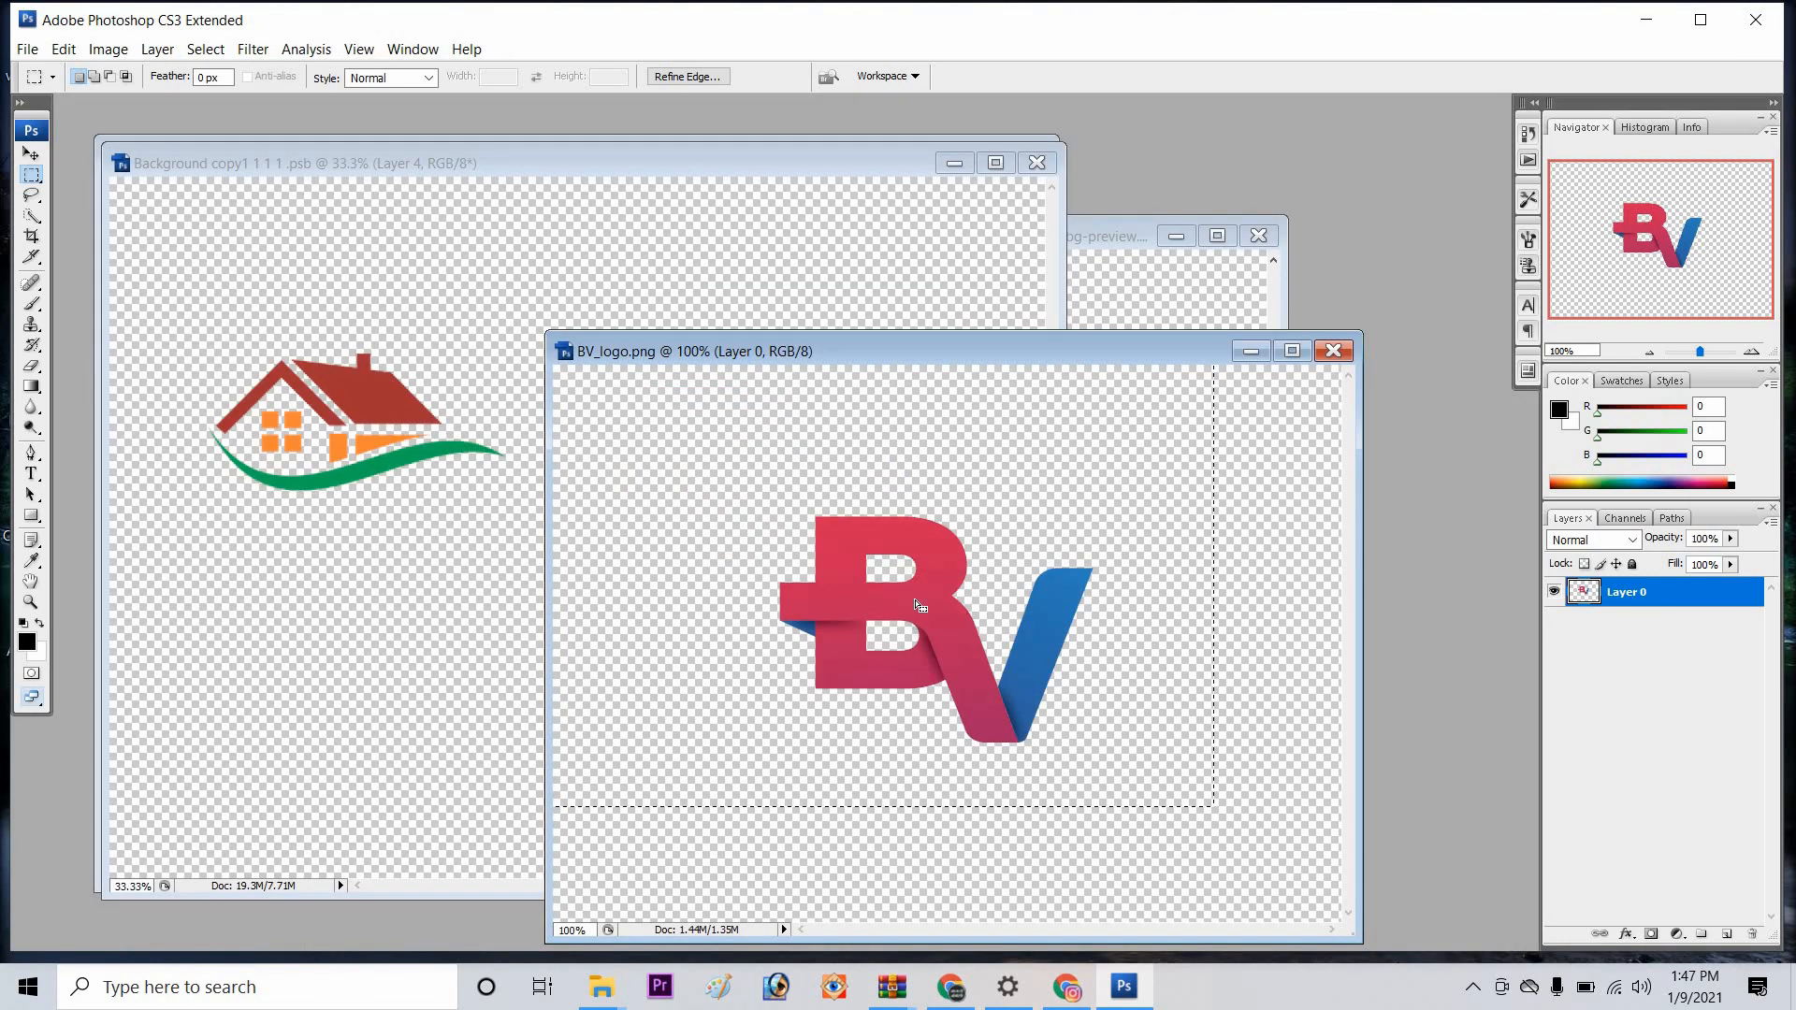
{"action": "key", "text": "ctrl+d"}
{"action": "left_click", "coordinate": [31, 152]}
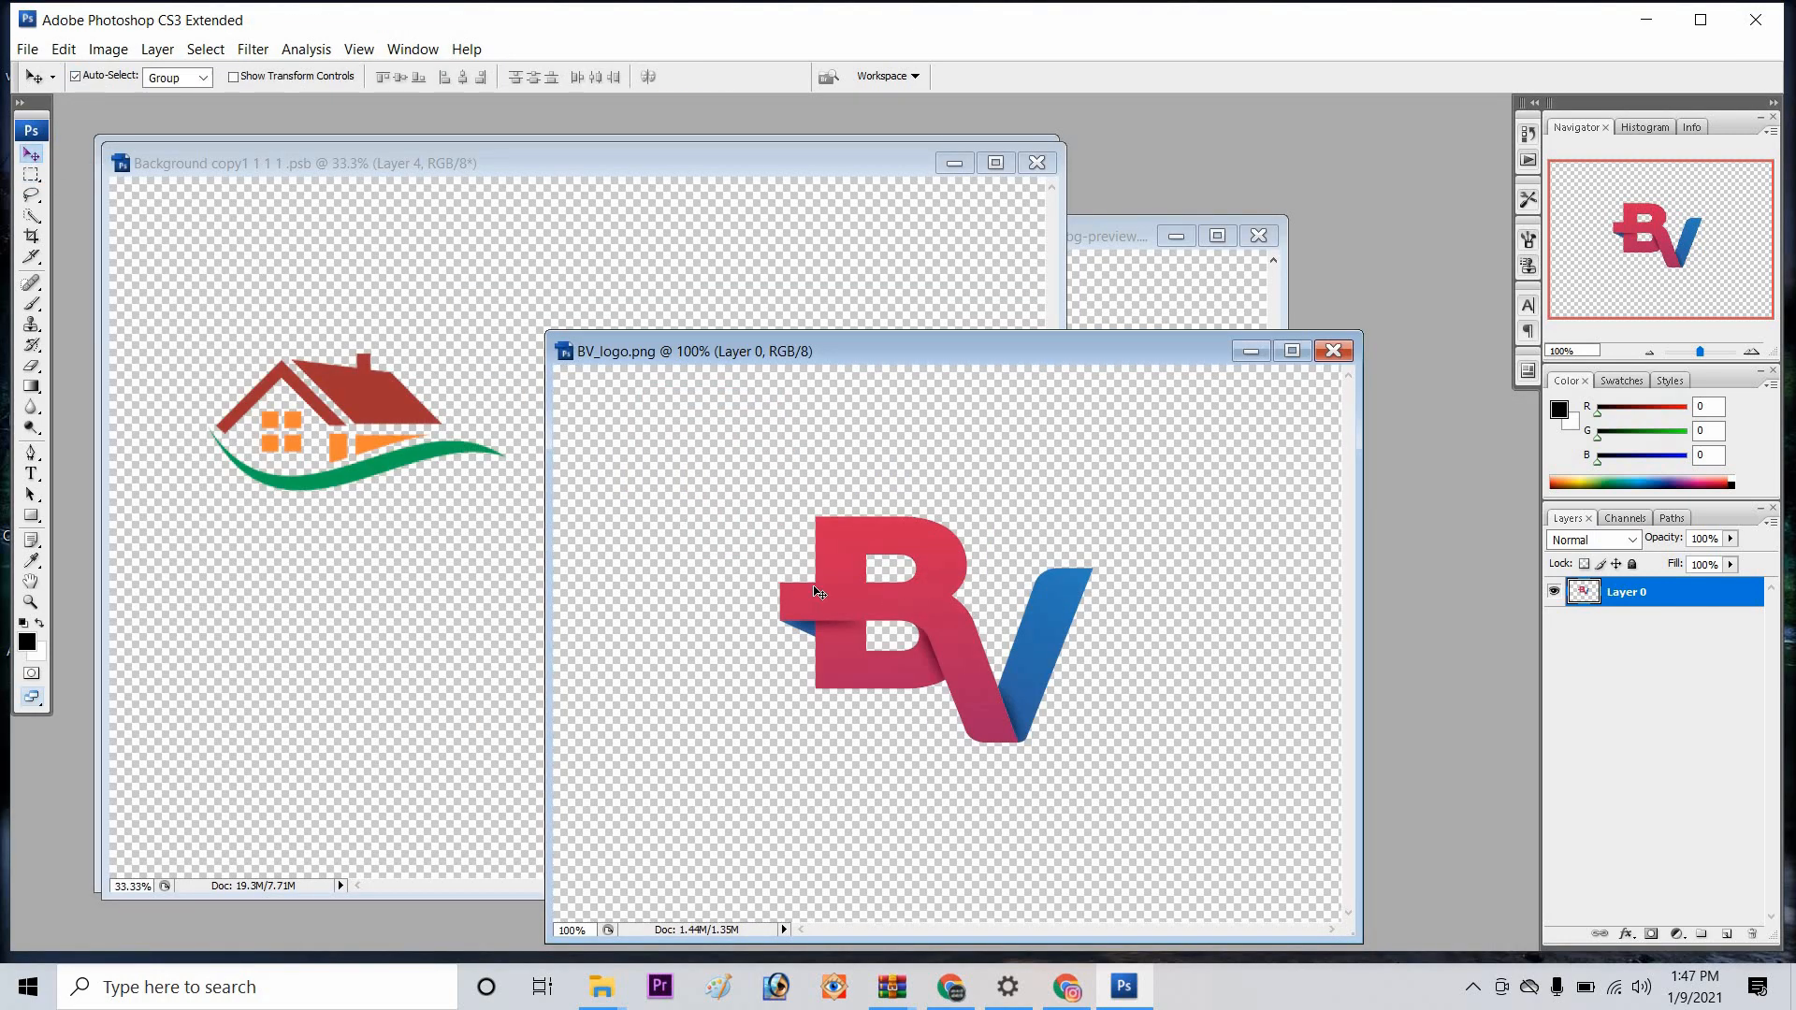
{"action": "left_click_drag", "start_coordinate": [689, 507], "coordinate": [383, 421]}
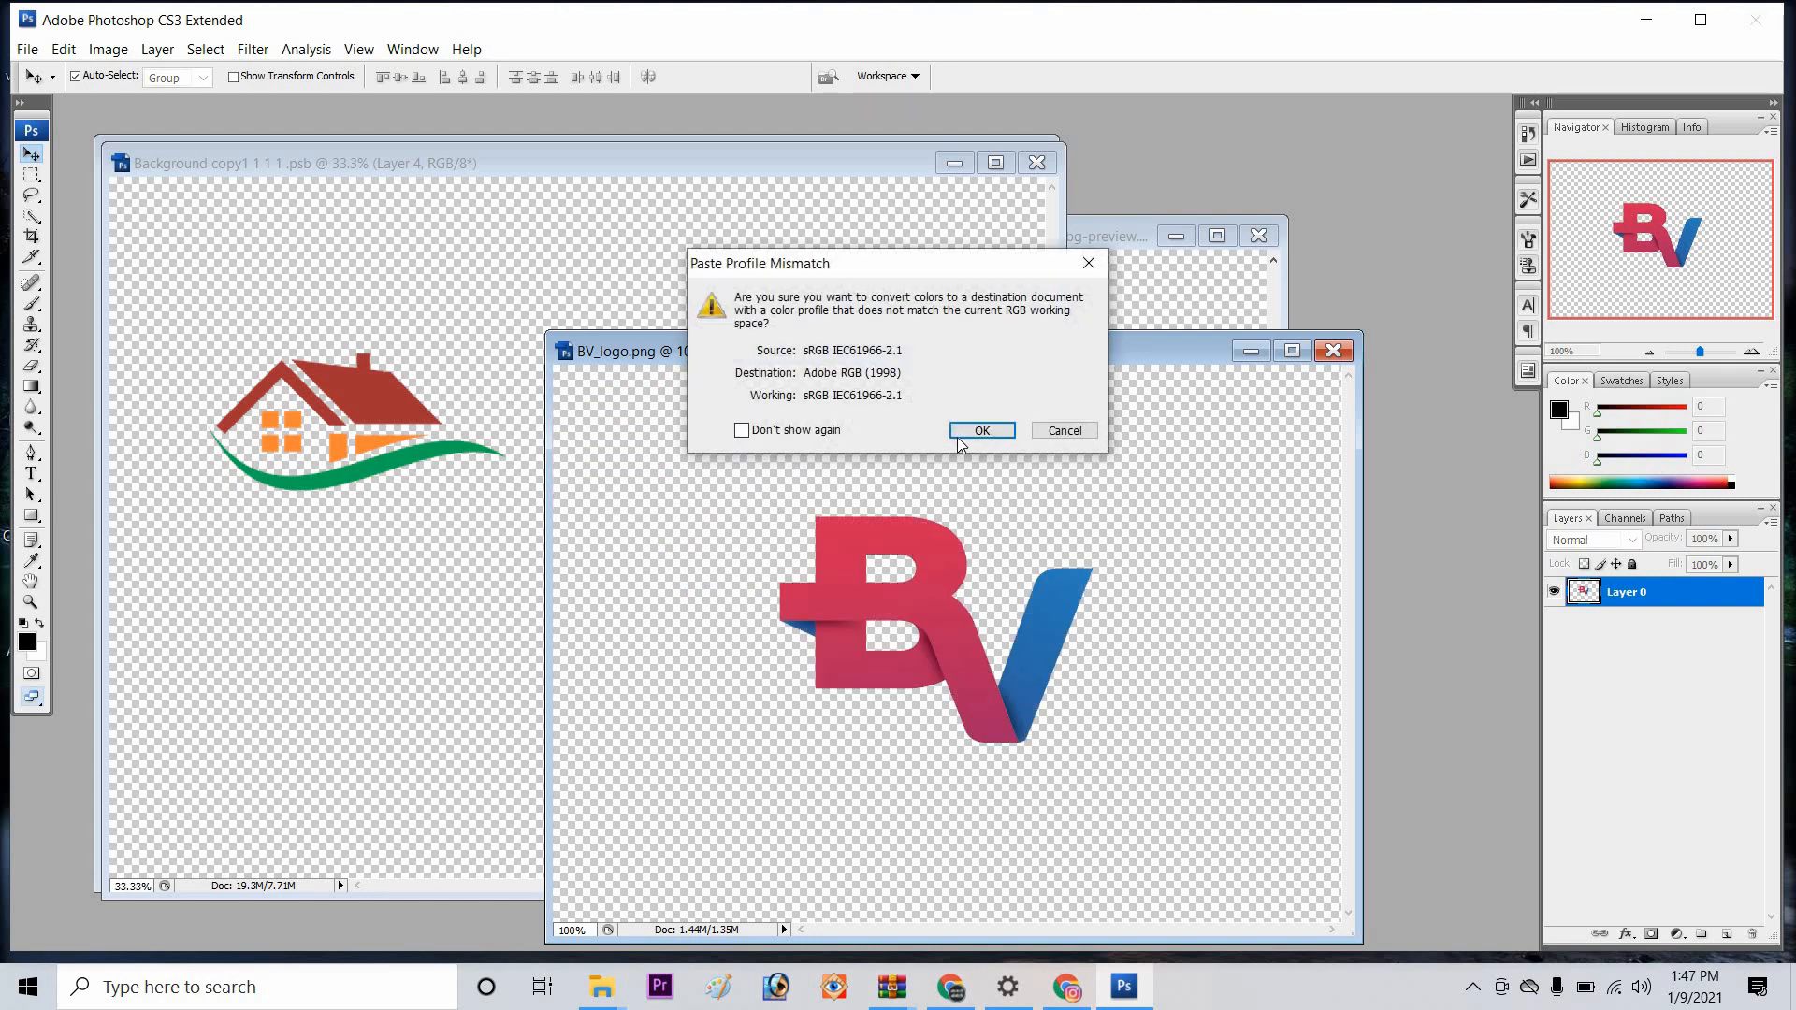
{"action": "left_click", "coordinate": [981, 430]}
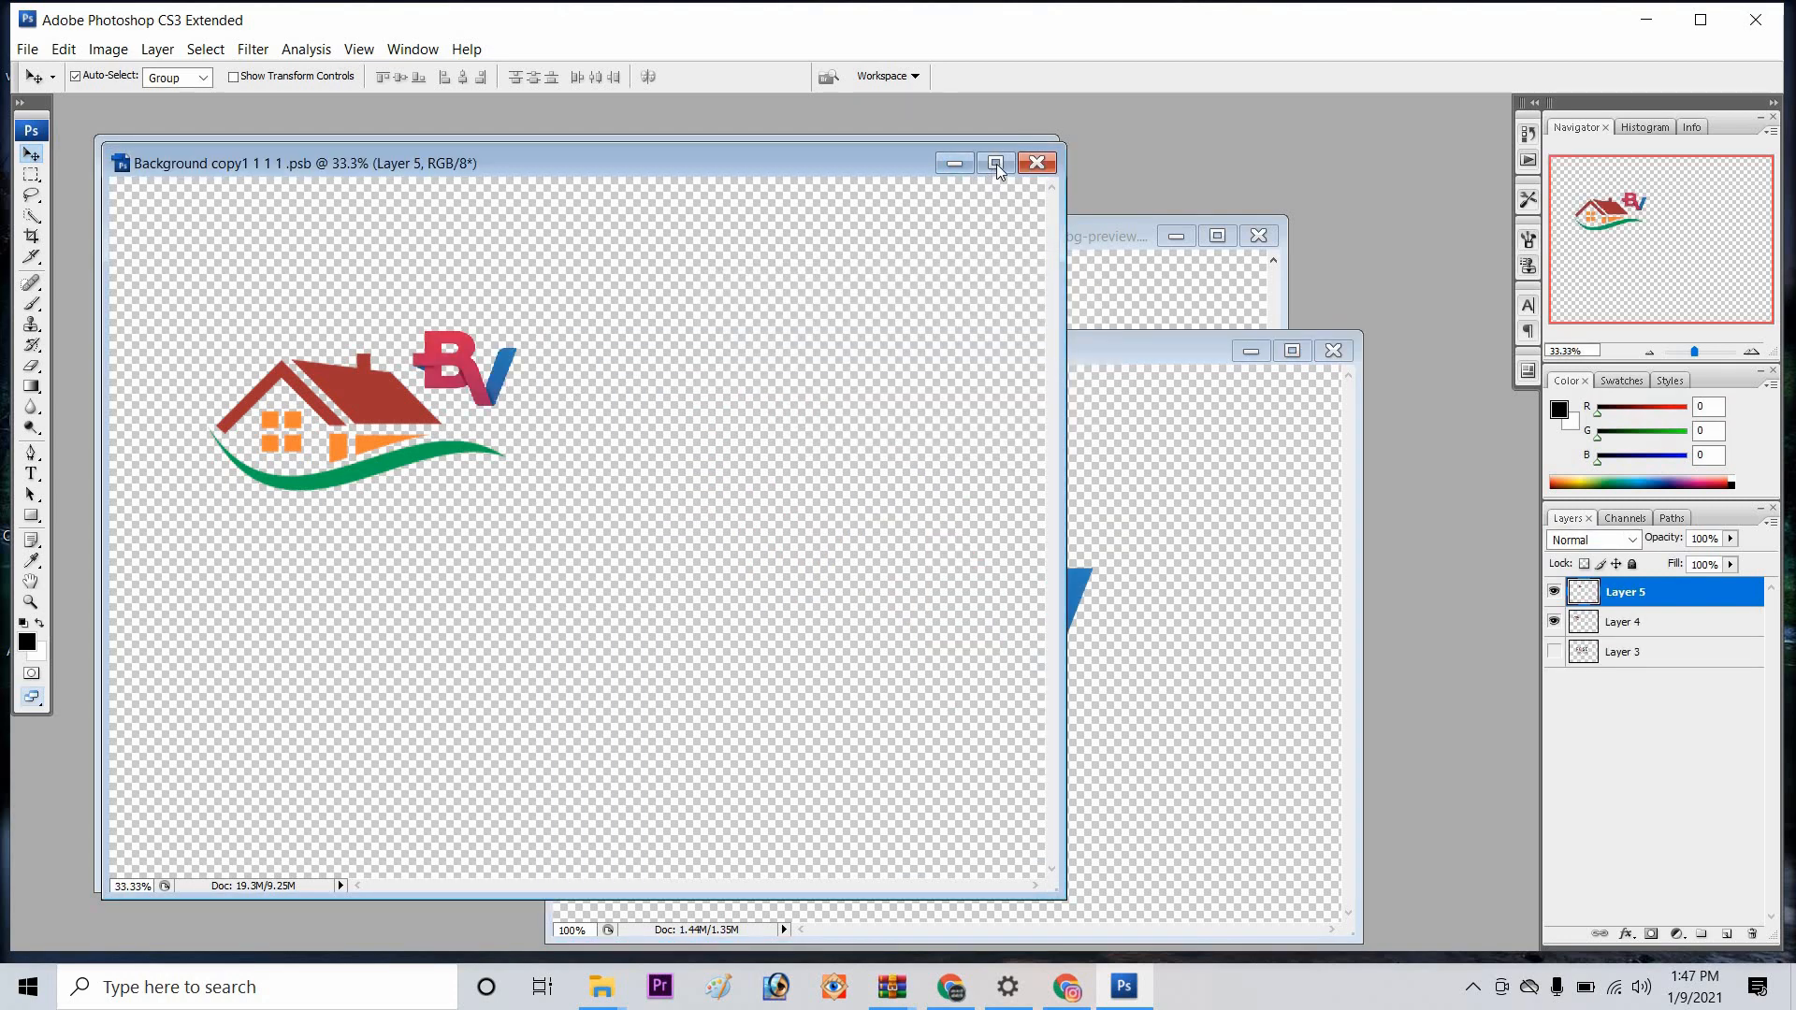
{"action": "left_click", "coordinate": [997, 164]}
{"action": "left_click_drag", "start_coordinate": [721, 385], "coordinate": [858, 451]}
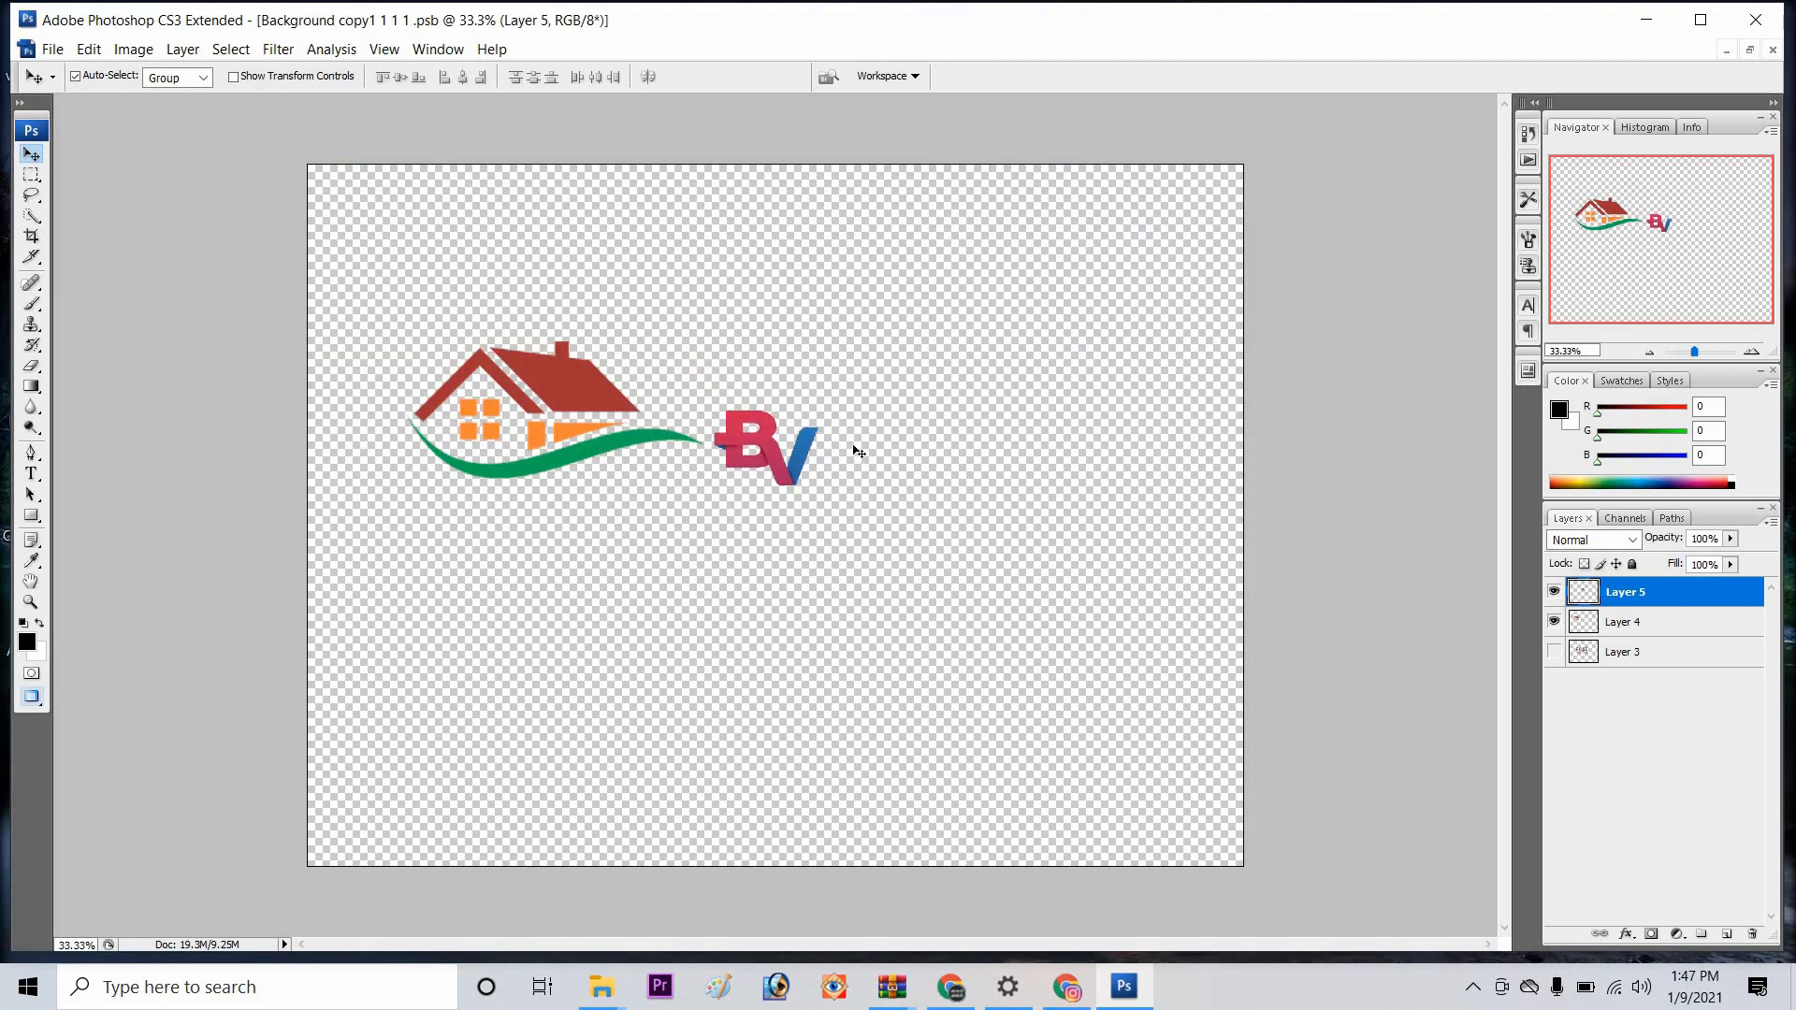
Step: Scale the BV logo proportionally to about 311%, and move the house logo down so it meets the lower left of the B
{"action": "key", "text": "ctrl+t"}
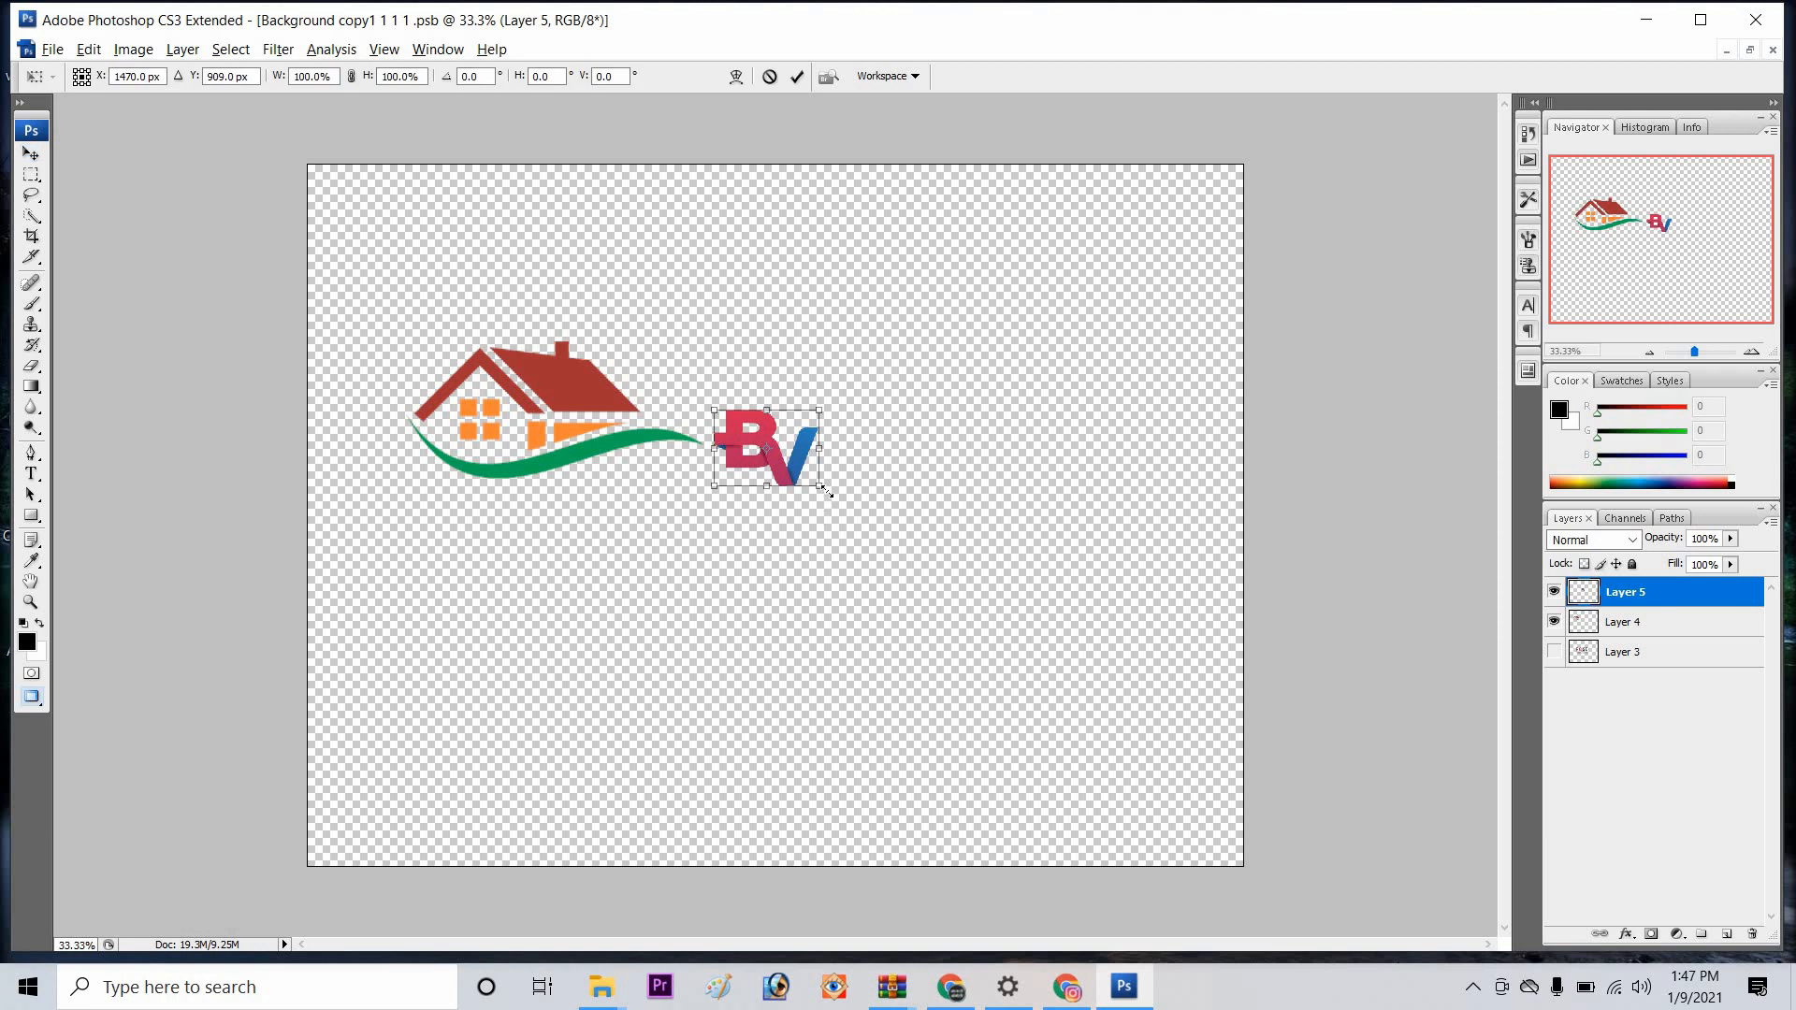
{"action": "left_click_drag", "start_coordinate": [861, 562], "coordinate": [886, 505]}
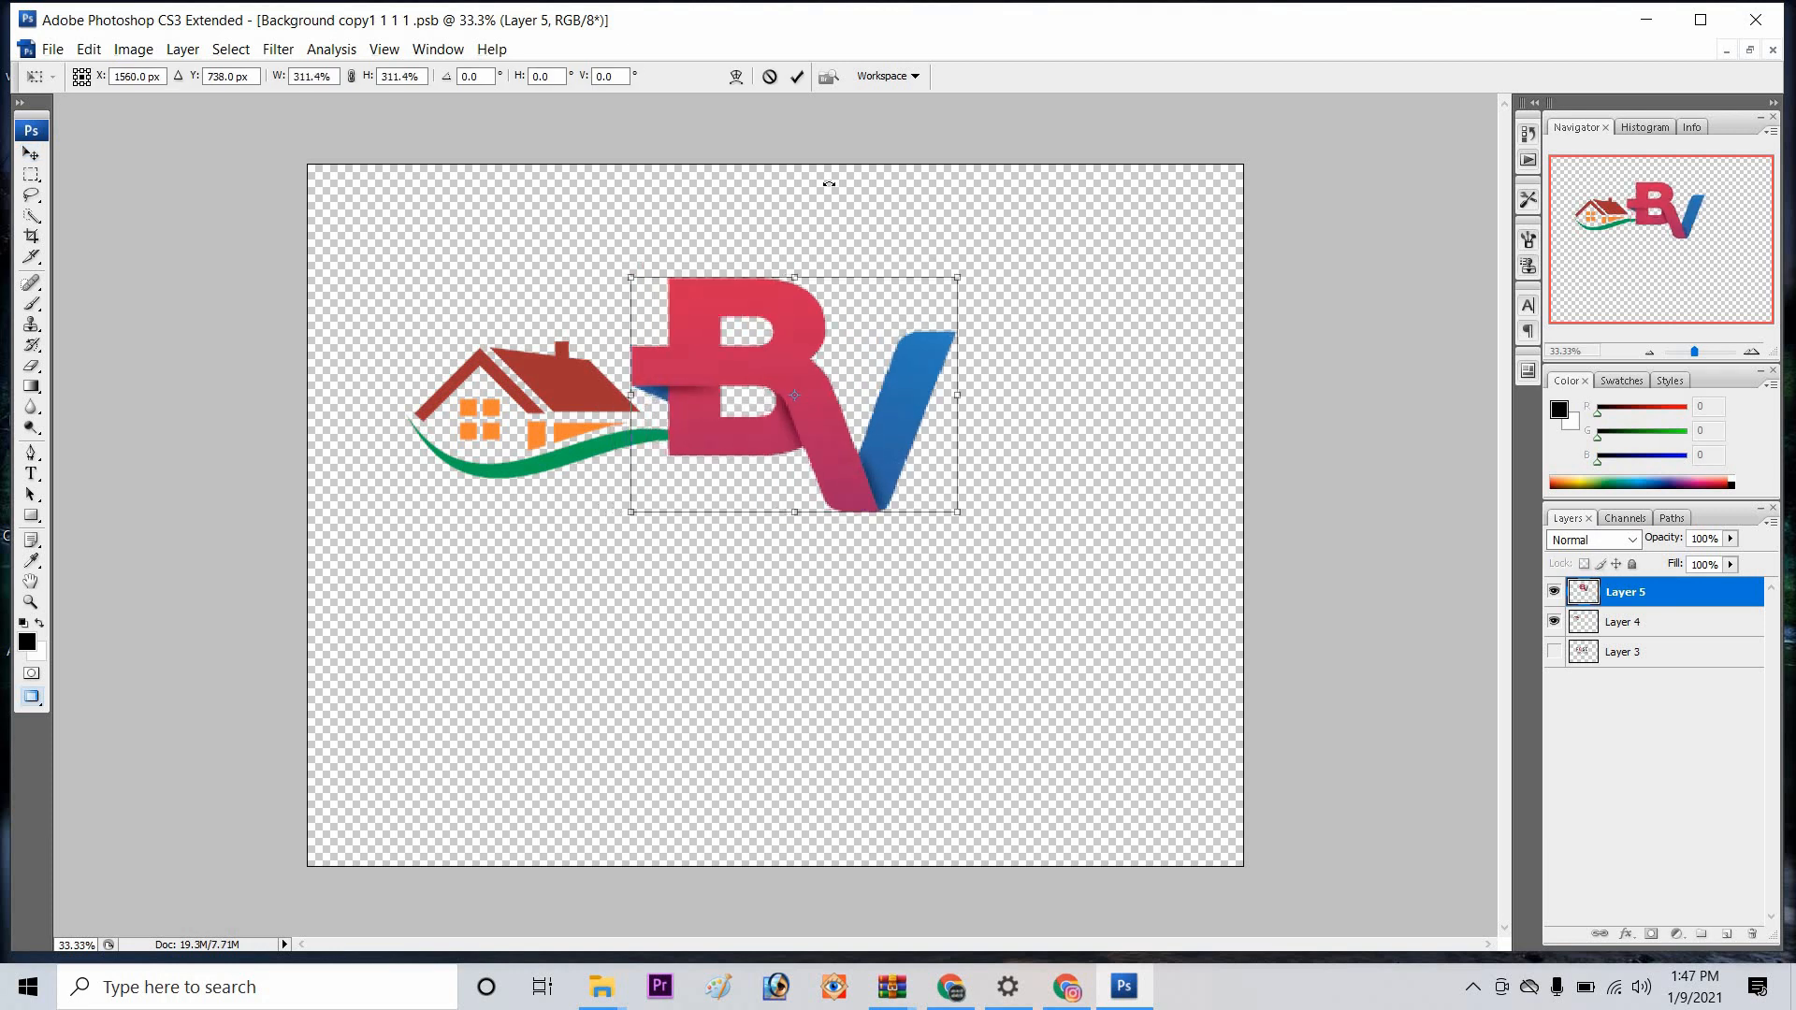
{"action": "left_click", "coordinate": [796, 77]}
{"action": "left_click", "coordinate": [526, 394]}
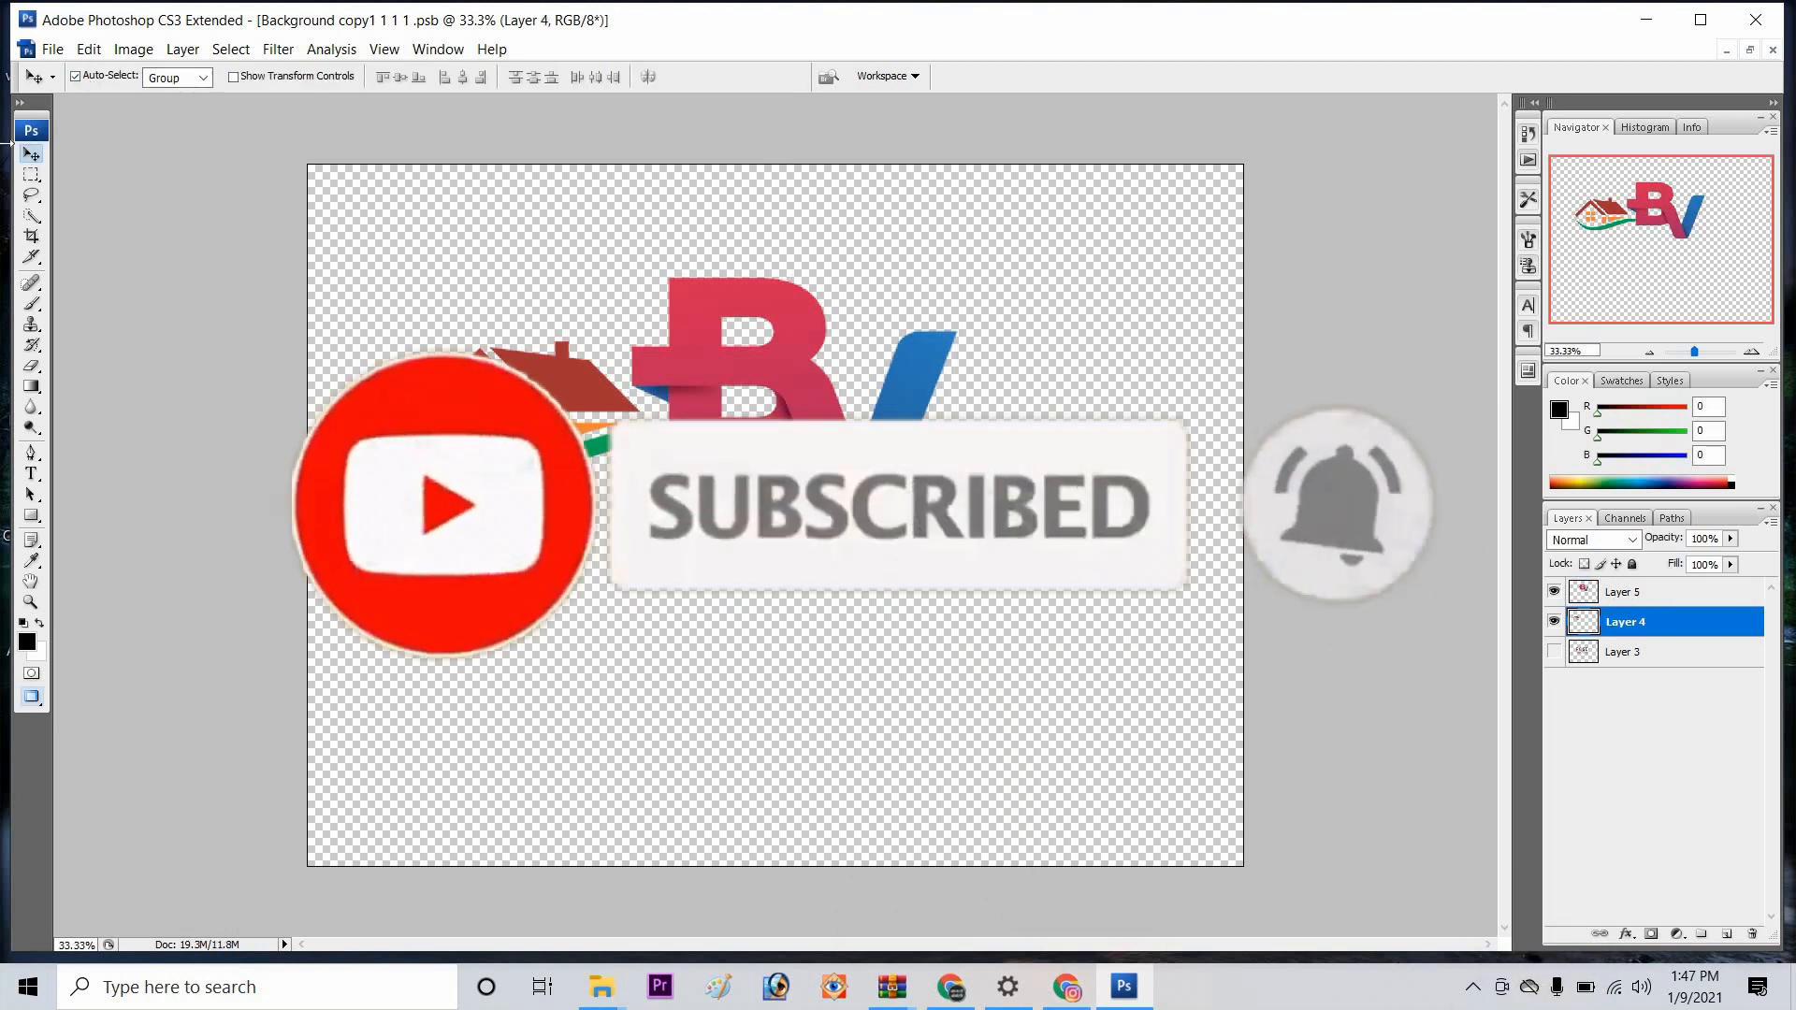
{"action": "left_click_drag", "start_coordinate": [552, 383], "coordinate": [605, 429]}
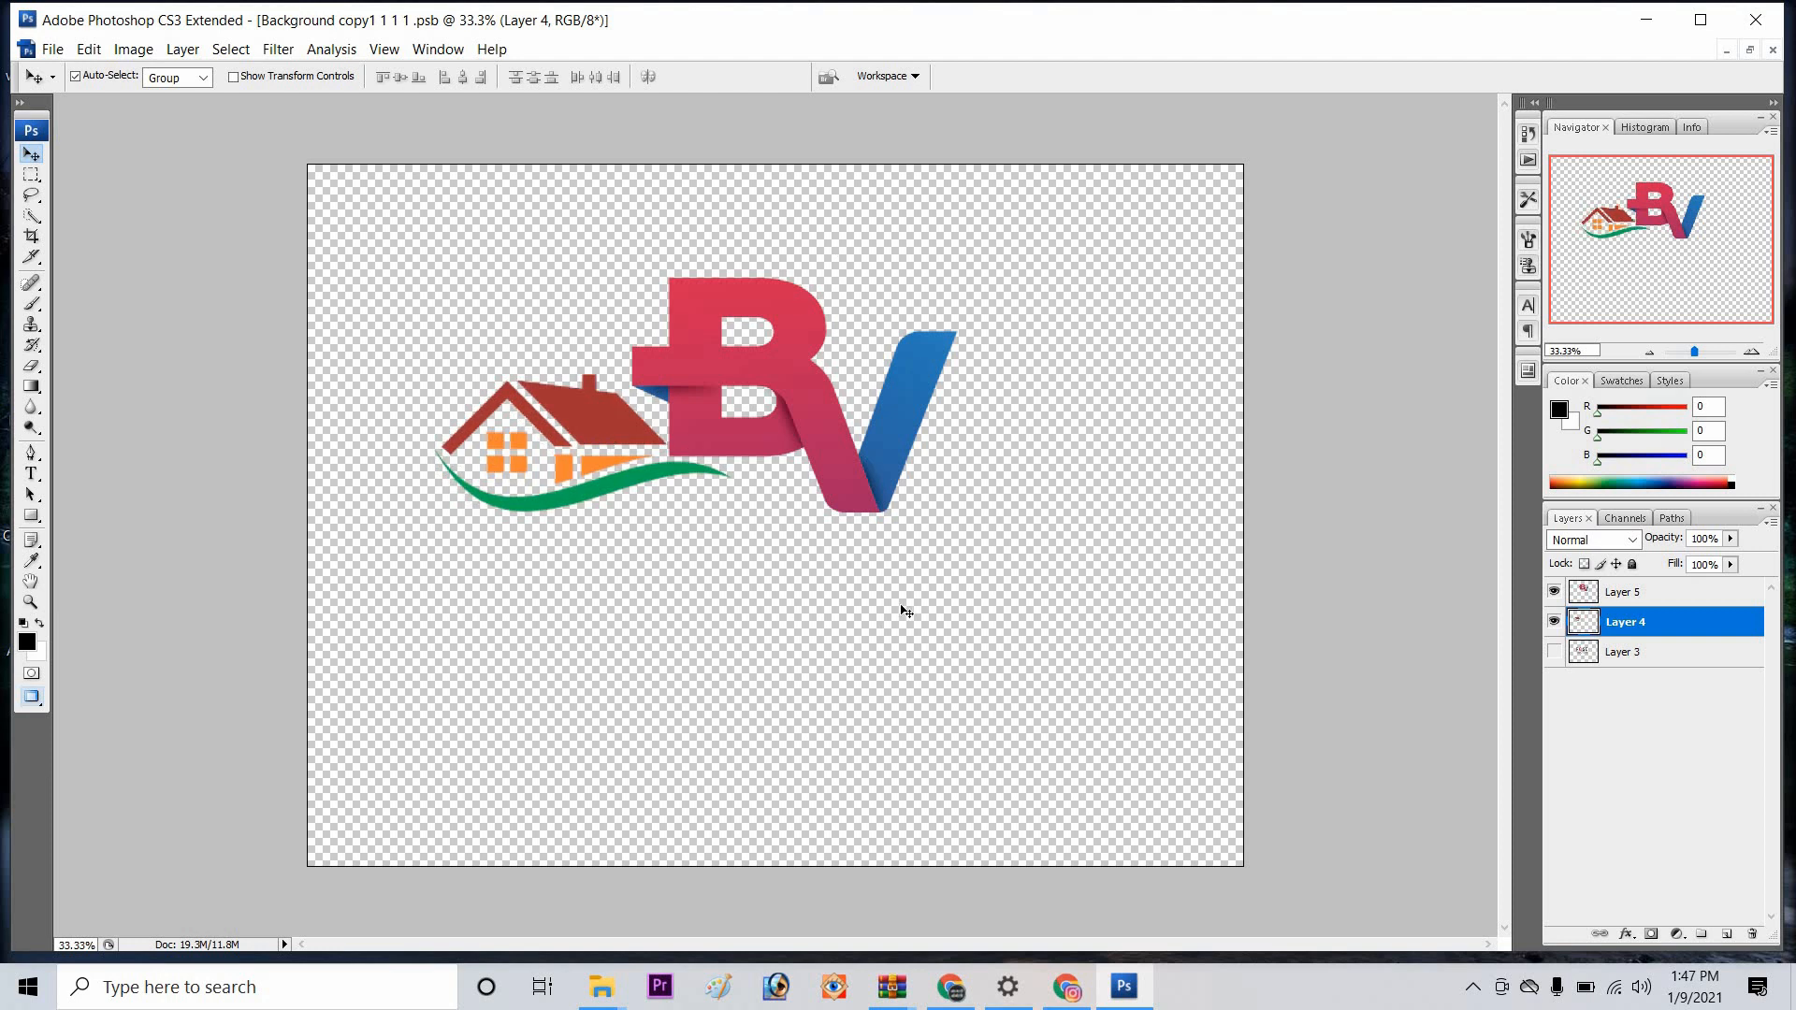
Step: Add the text "BUILD VISER" in black Myriad Pro Regular at 48 pt beneath the house's green swoosh
{"action": "left_click", "coordinate": [41, 479]}
{"action": "left_click", "coordinate": [443, 592]}
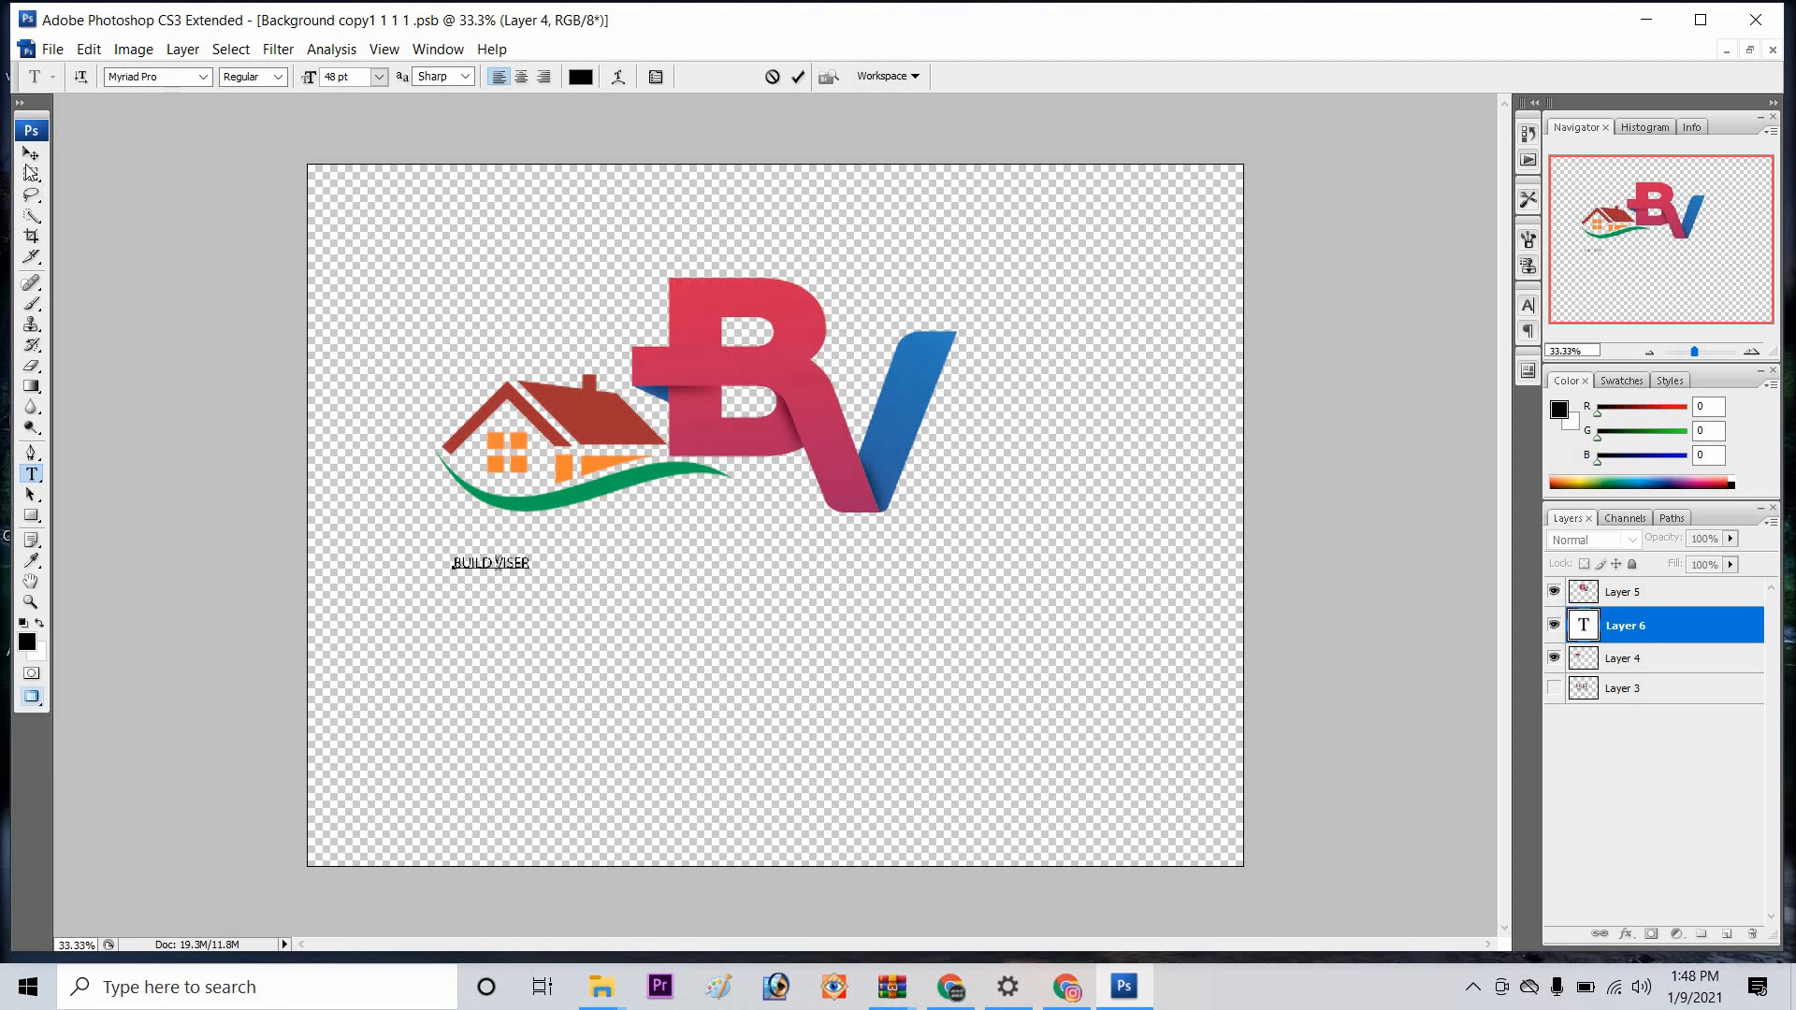
{"action": "left_click", "coordinate": [31, 154]}
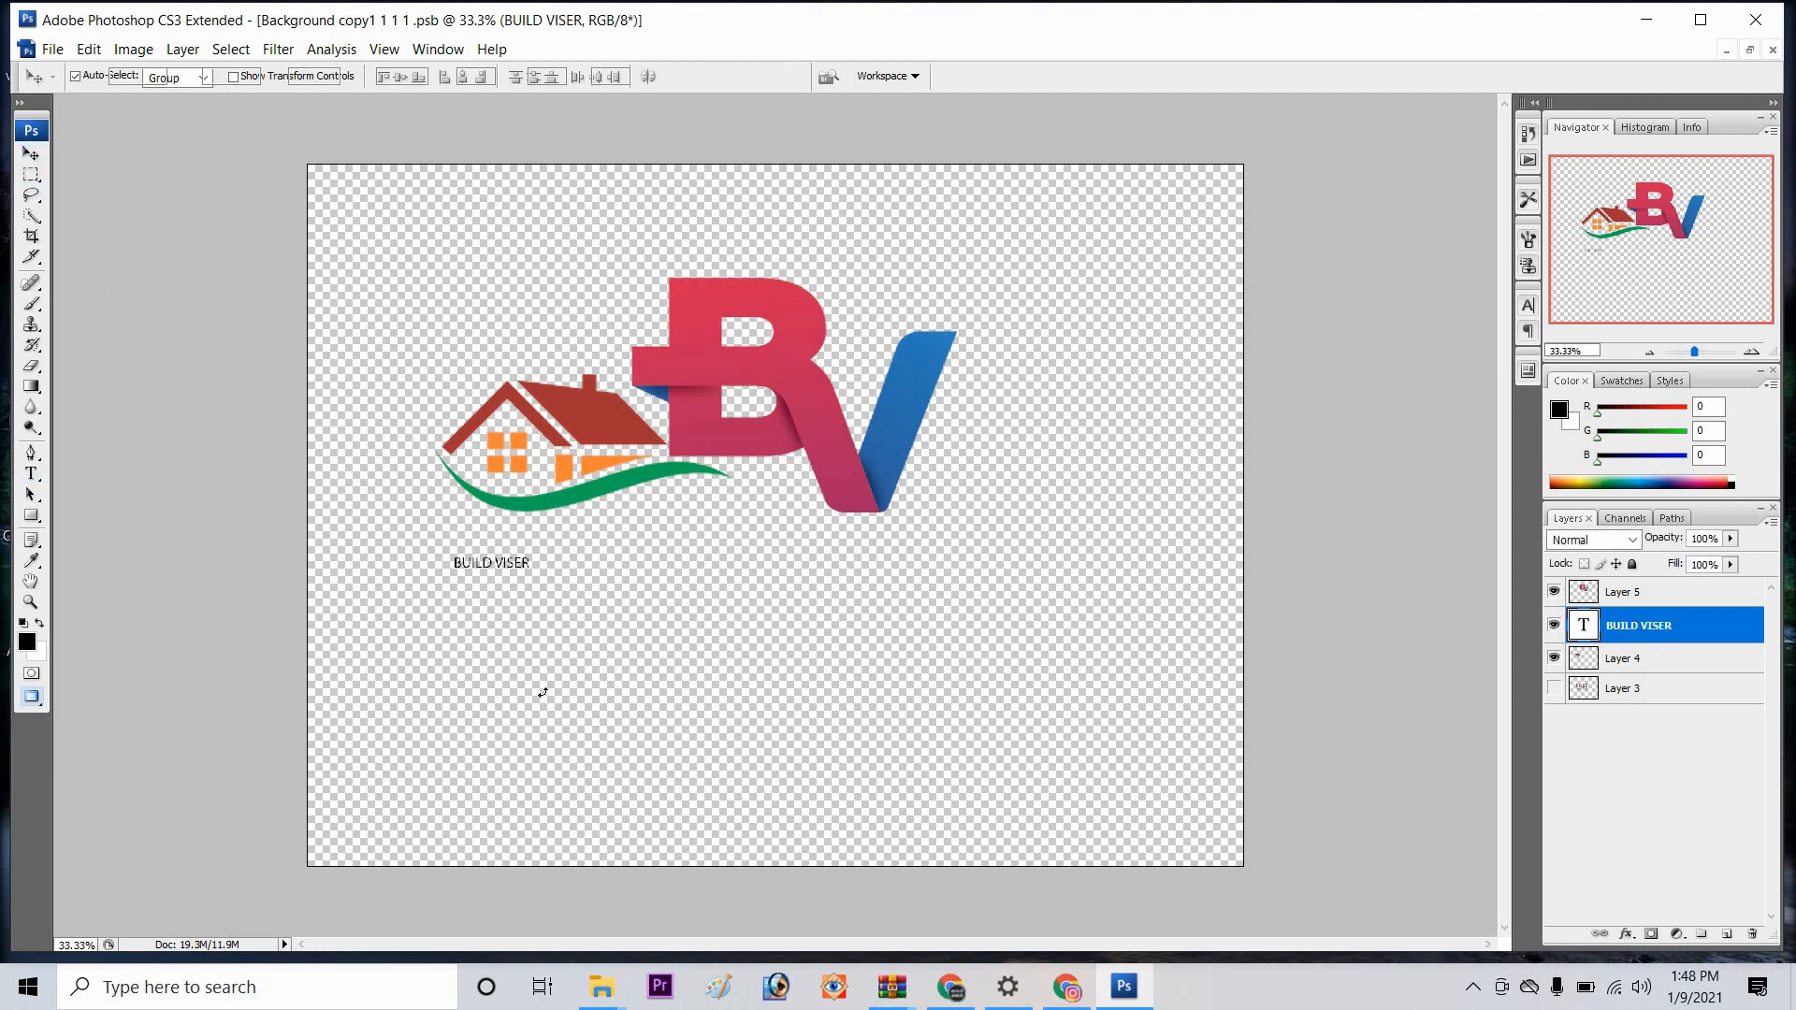
Step: Scale the "BUILD VISER" text proportionally to about 566% and place it directly beneath the house and BV logos
{"action": "key", "text": "ctrl+t"}
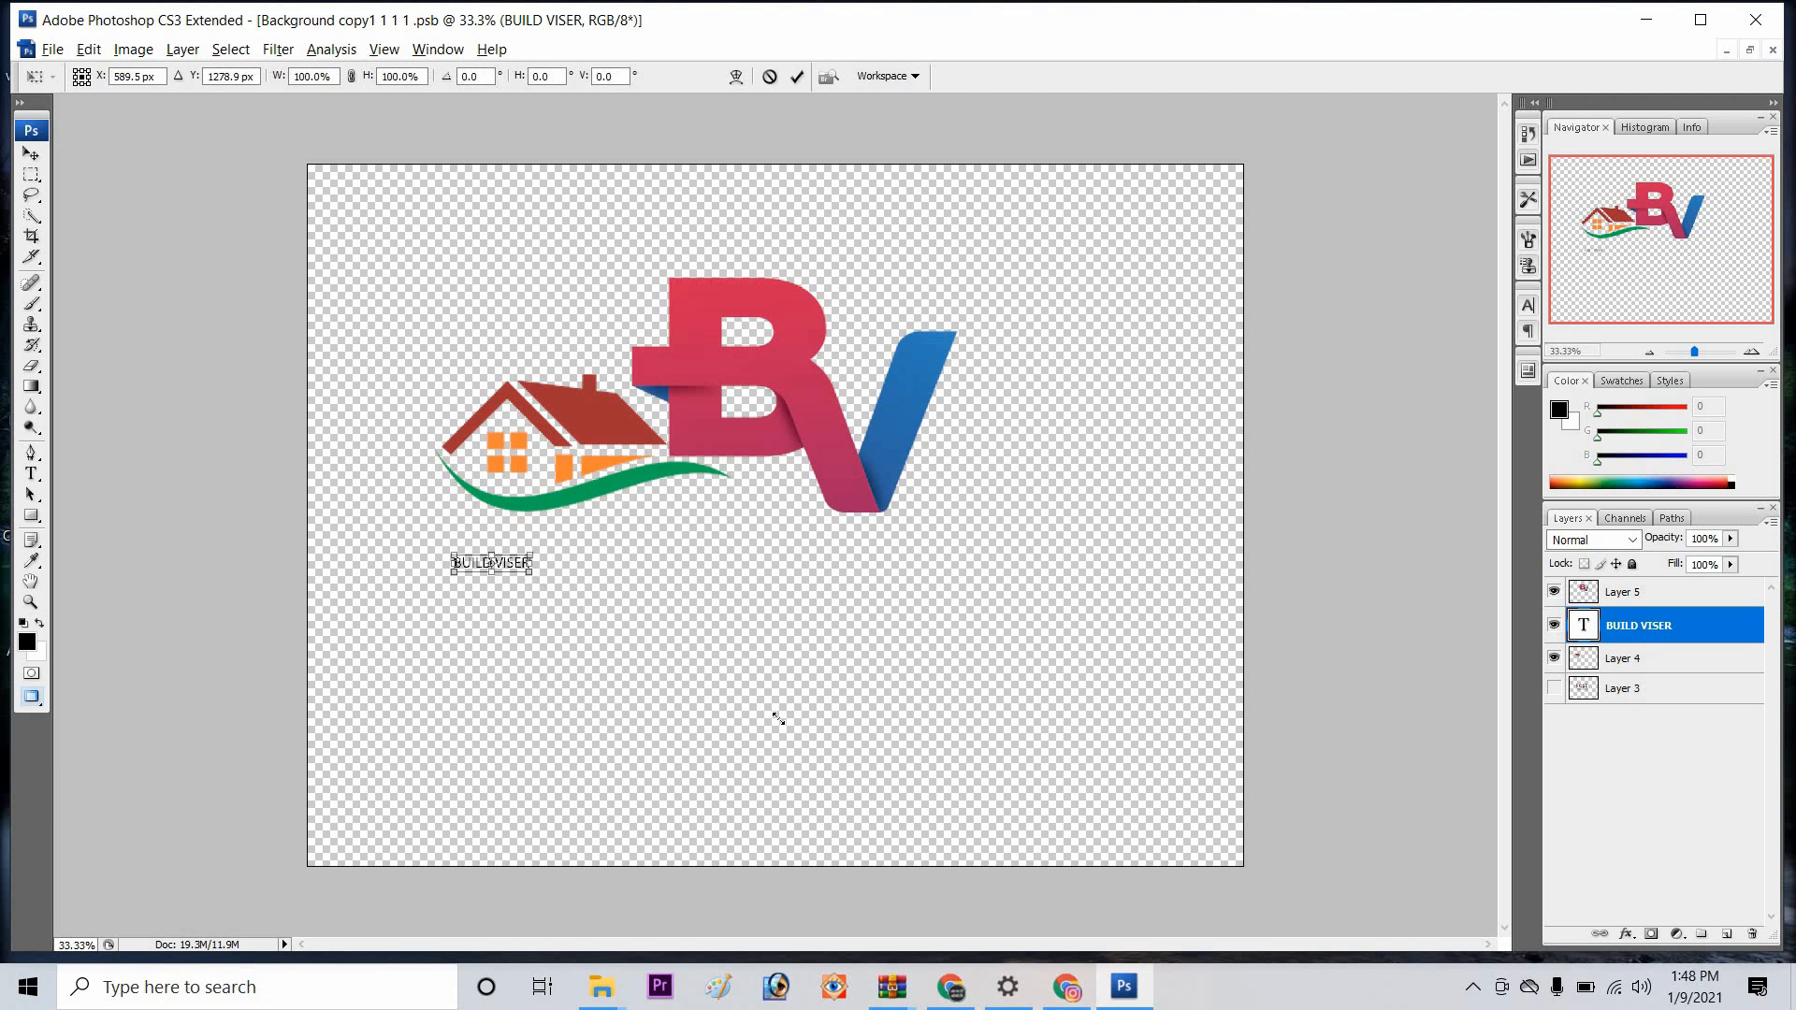
{"action": "left_click_drag", "start_coordinate": [530, 572], "coordinate": [776, 717]}
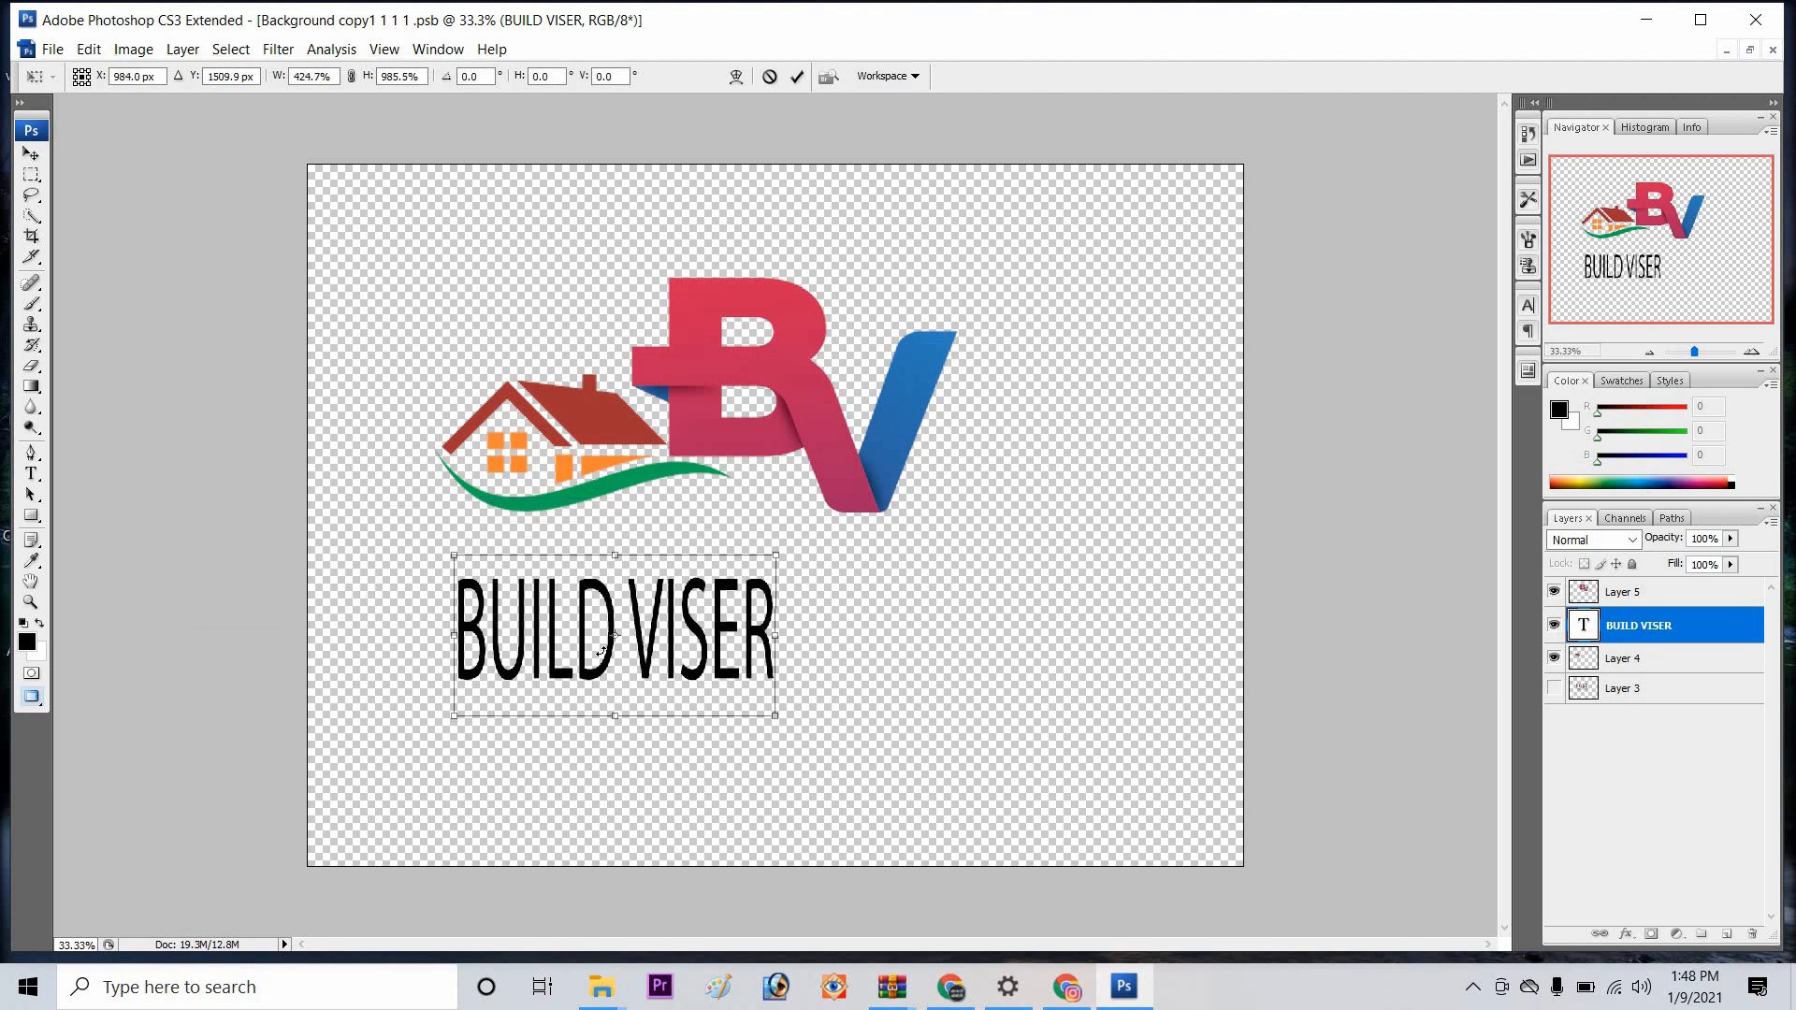
{"action": "key", "text": "ctrl+z"}
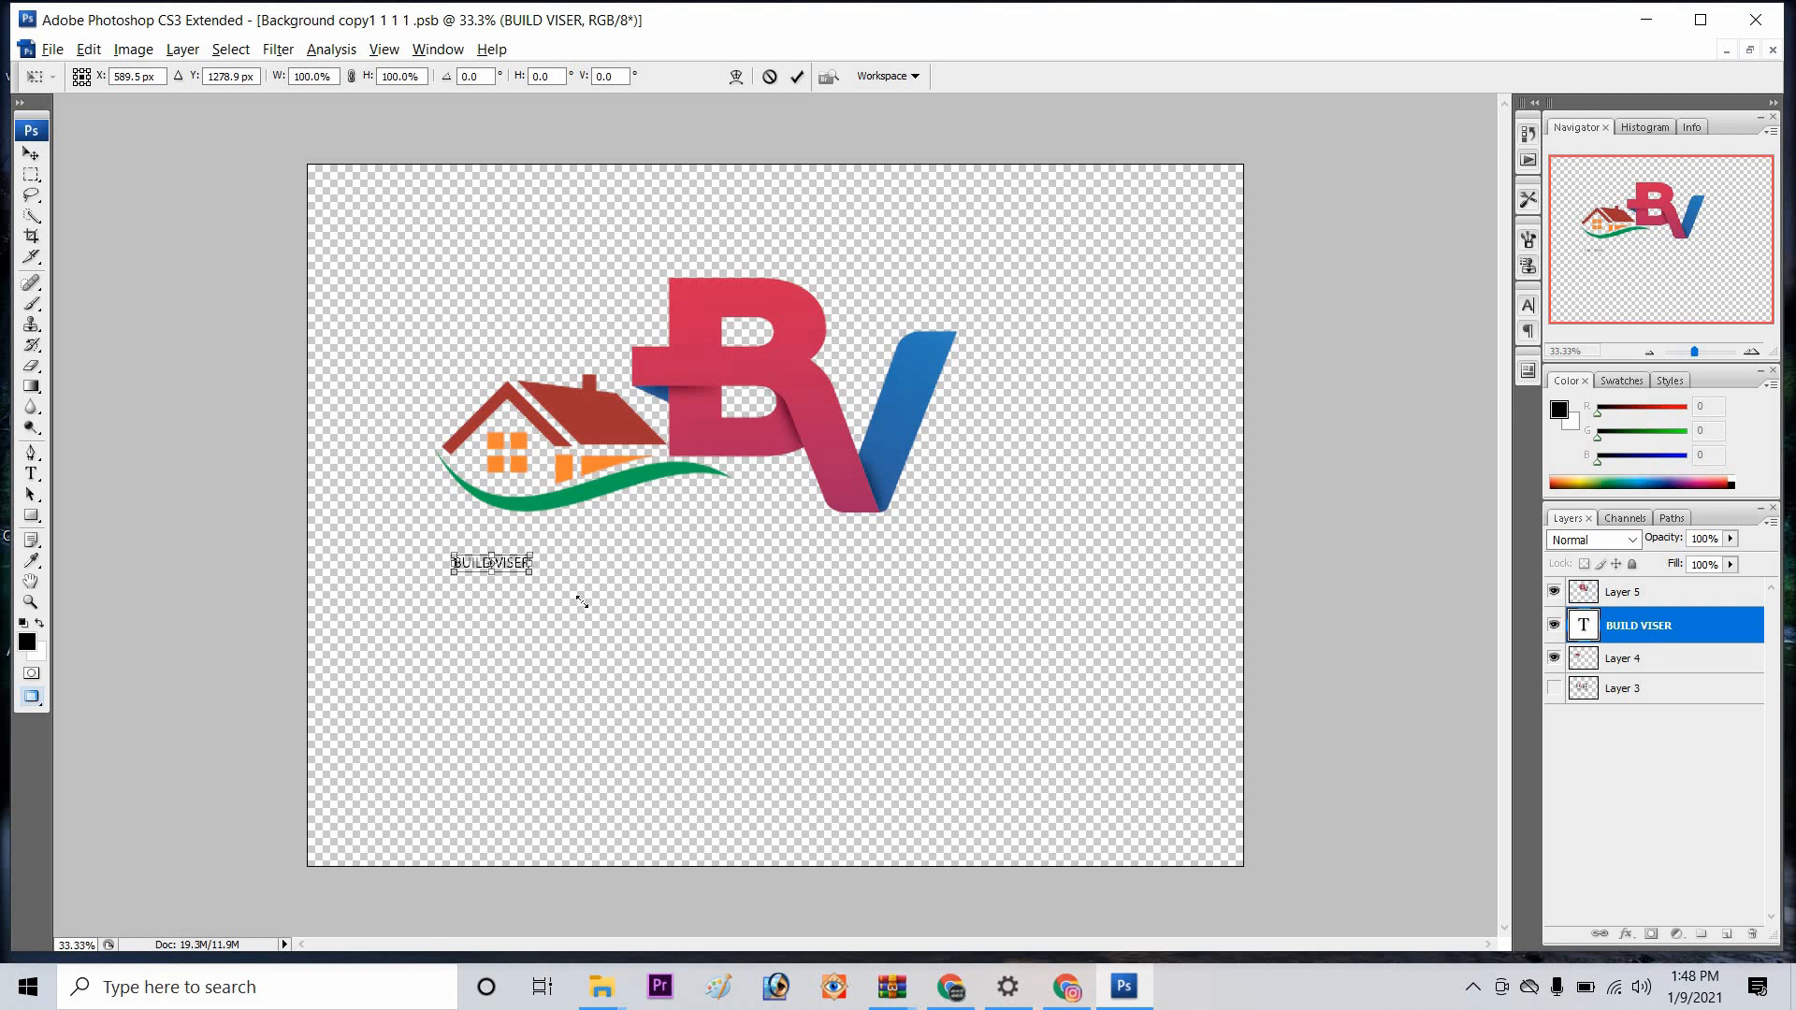
{"action": "left_click_drag", "start_coordinate": [582, 602], "coordinate": [755, 572]}
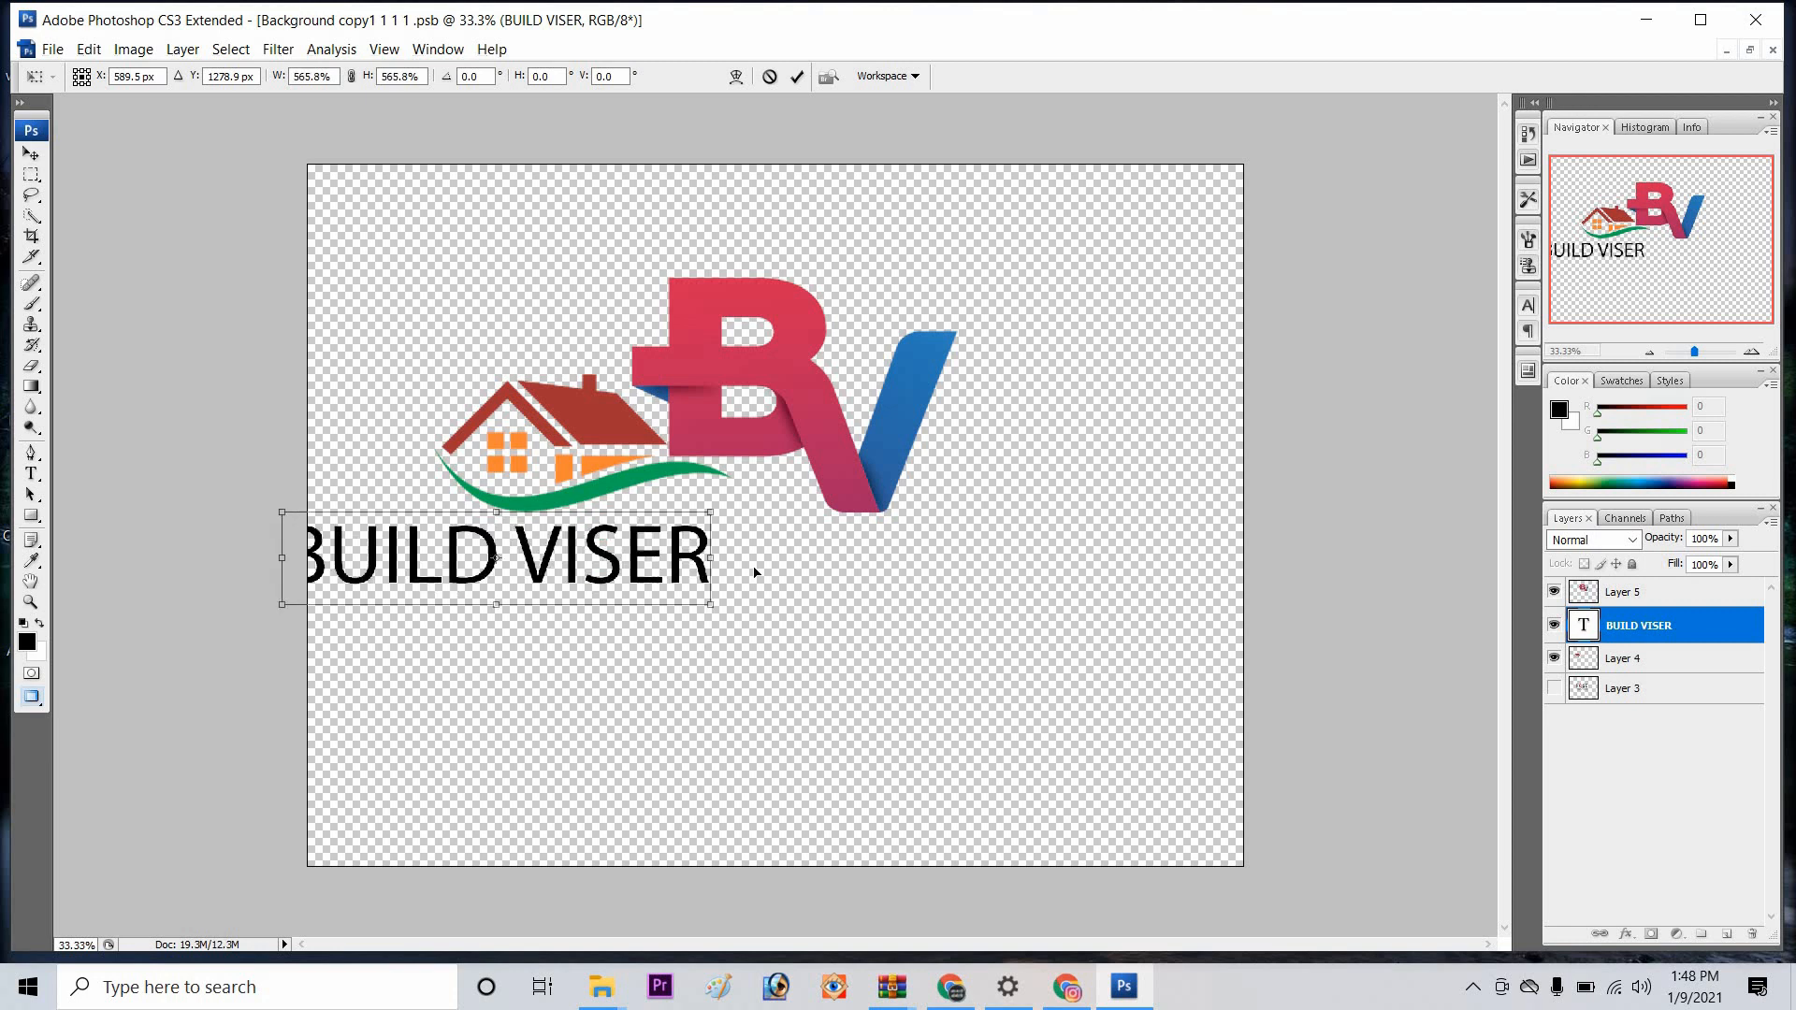
{"action": "left_click_drag", "start_coordinate": [618, 573], "coordinate": [821, 564]}
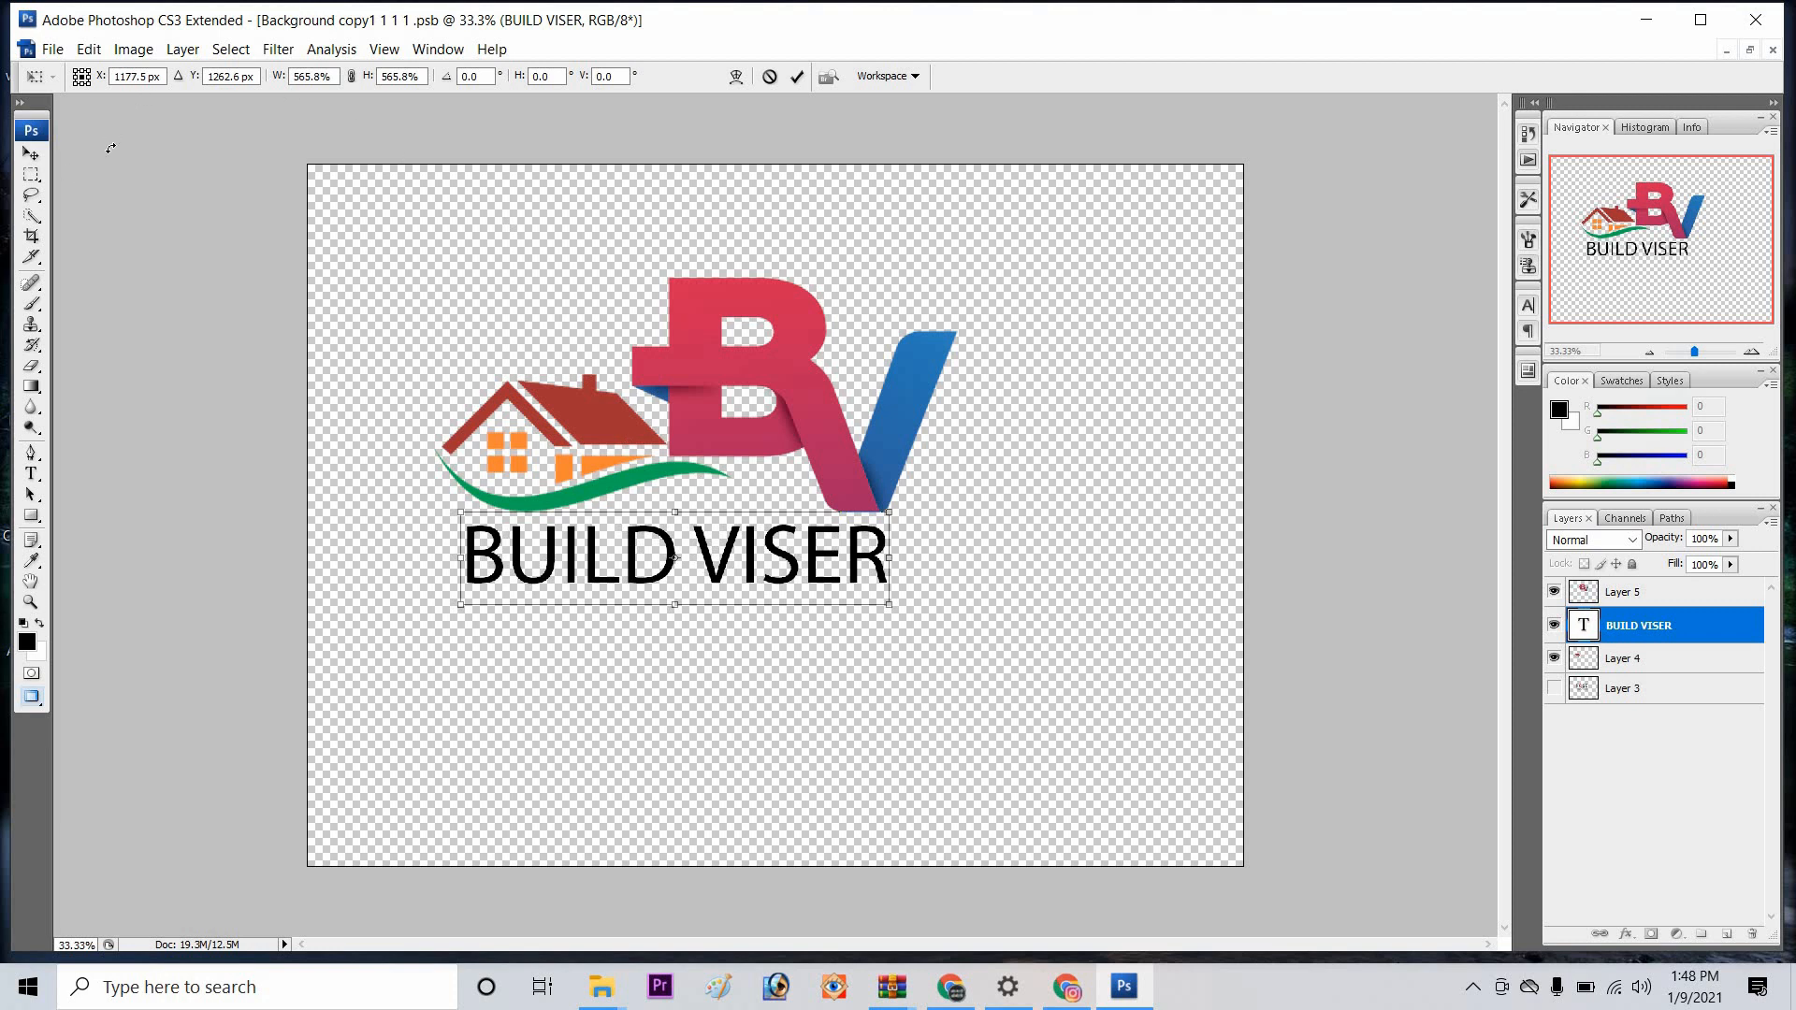
{"action": "left_click", "coordinate": [31, 154]}
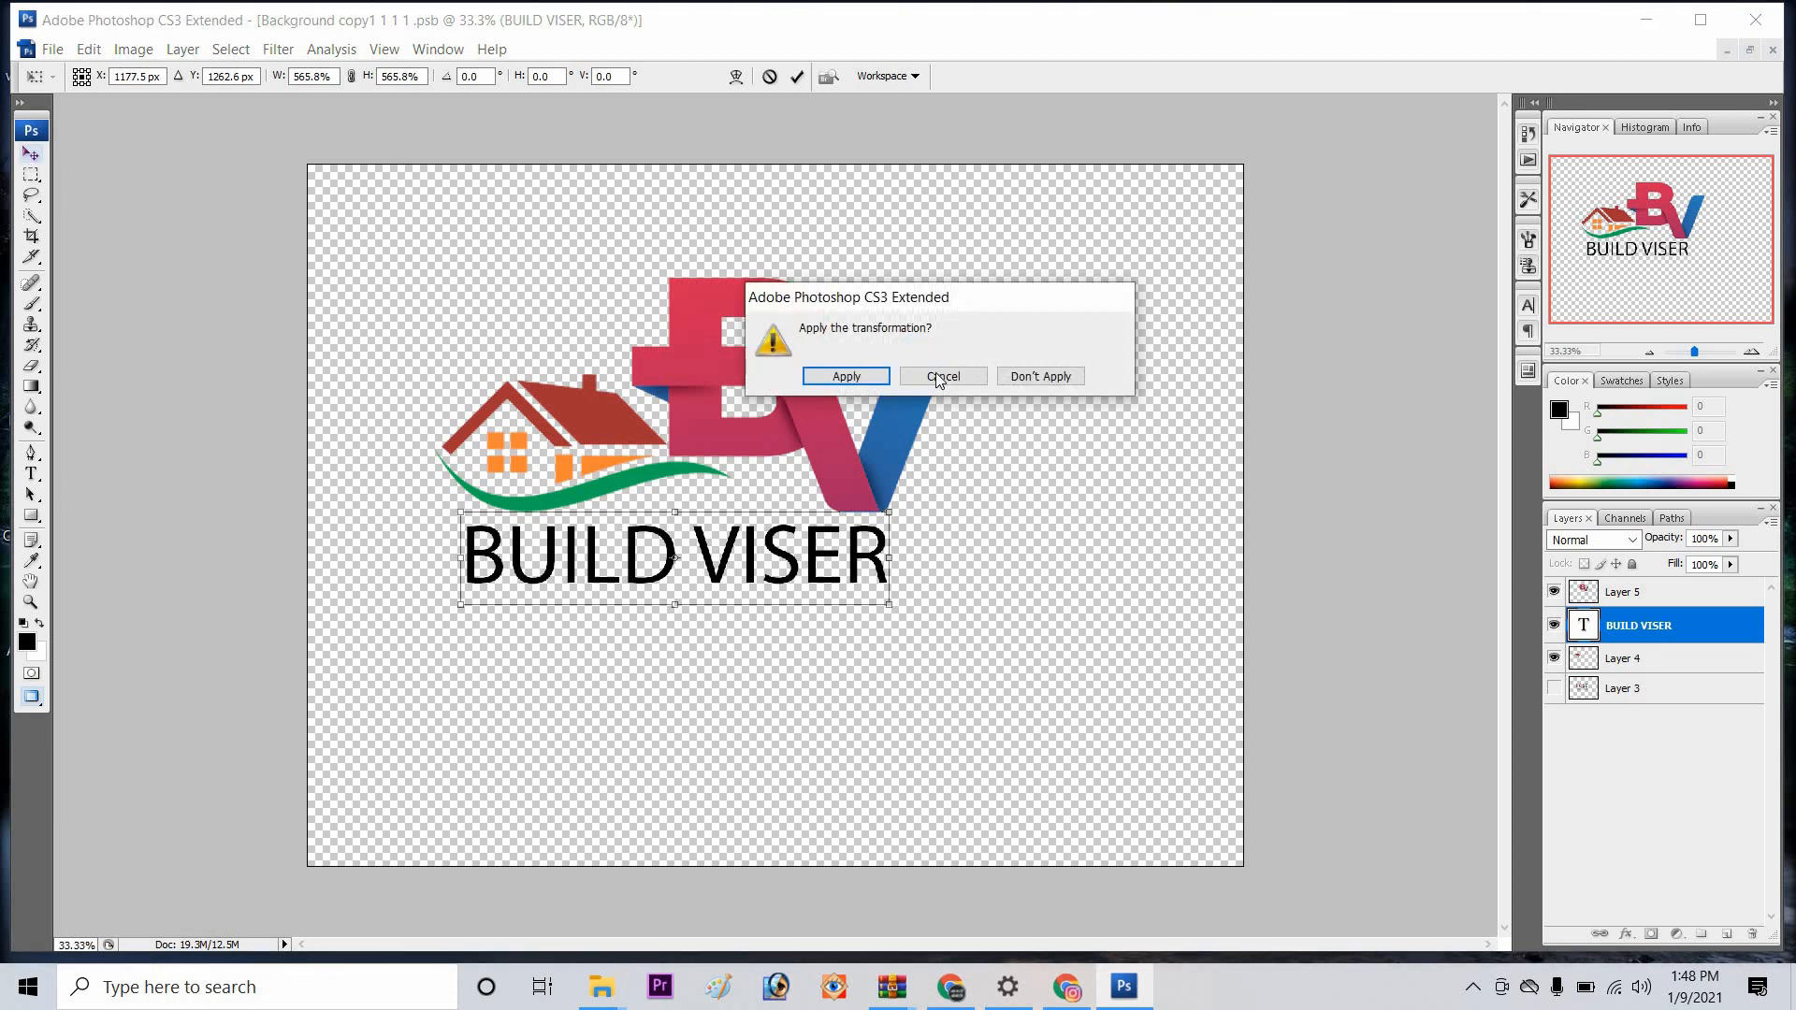
{"action": "left_click", "coordinate": [801, 77]}
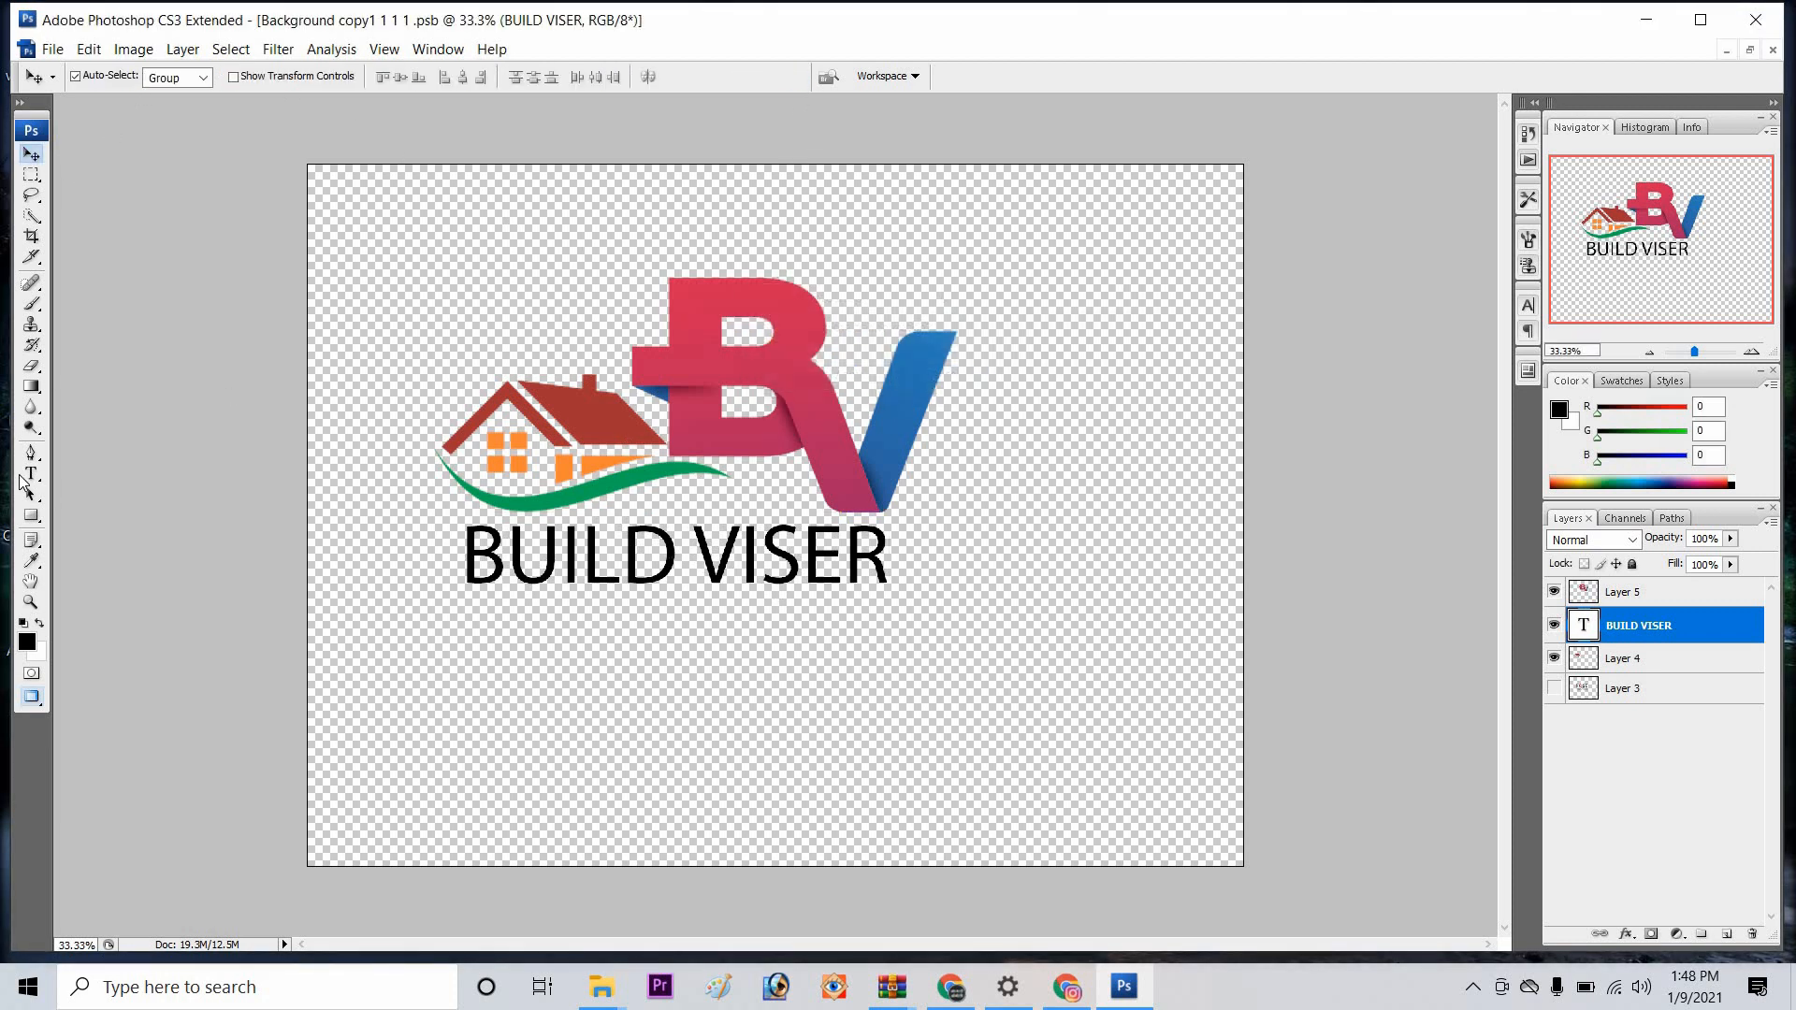
Step: Change the font of the "BUILD VISER" text to Ethnocentric
{"action": "left_click", "coordinate": [31, 475]}
{"action": "left_click", "coordinate": [155, 79]}
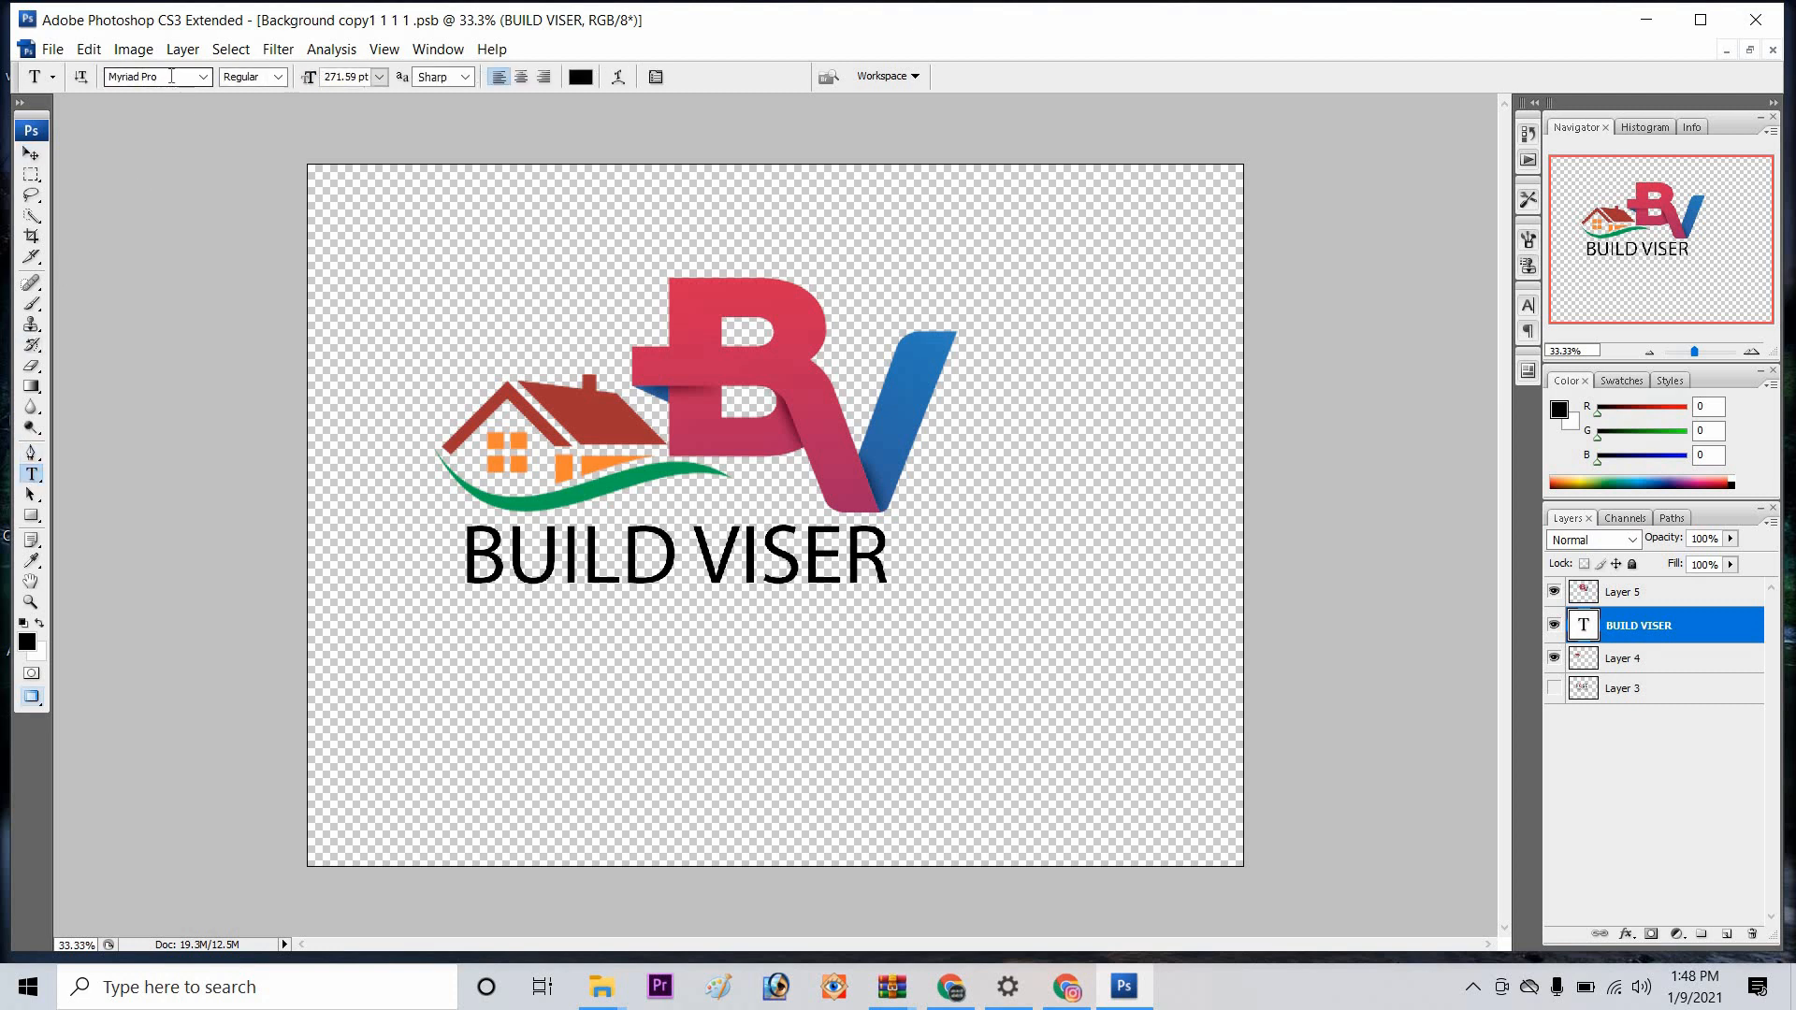
{"action": "type", "text": "Ethnocentric"}
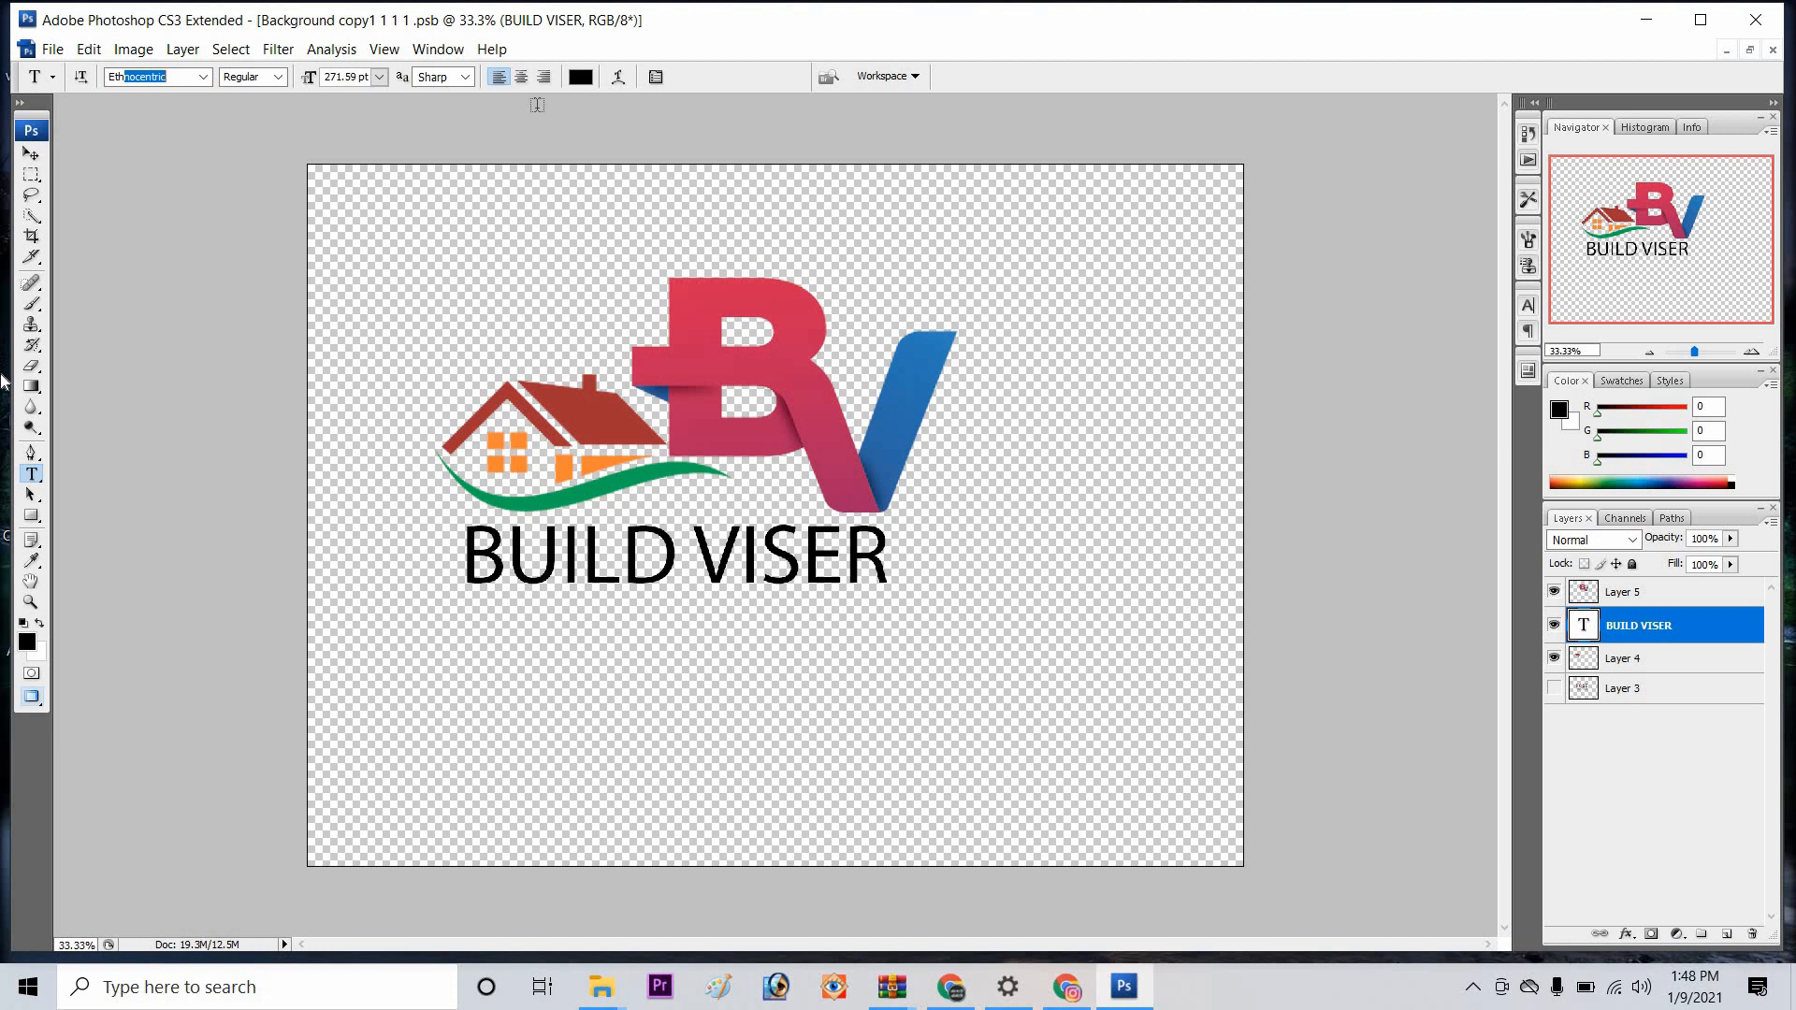
{"action": "left_click", "coordinate": [325, 426]}
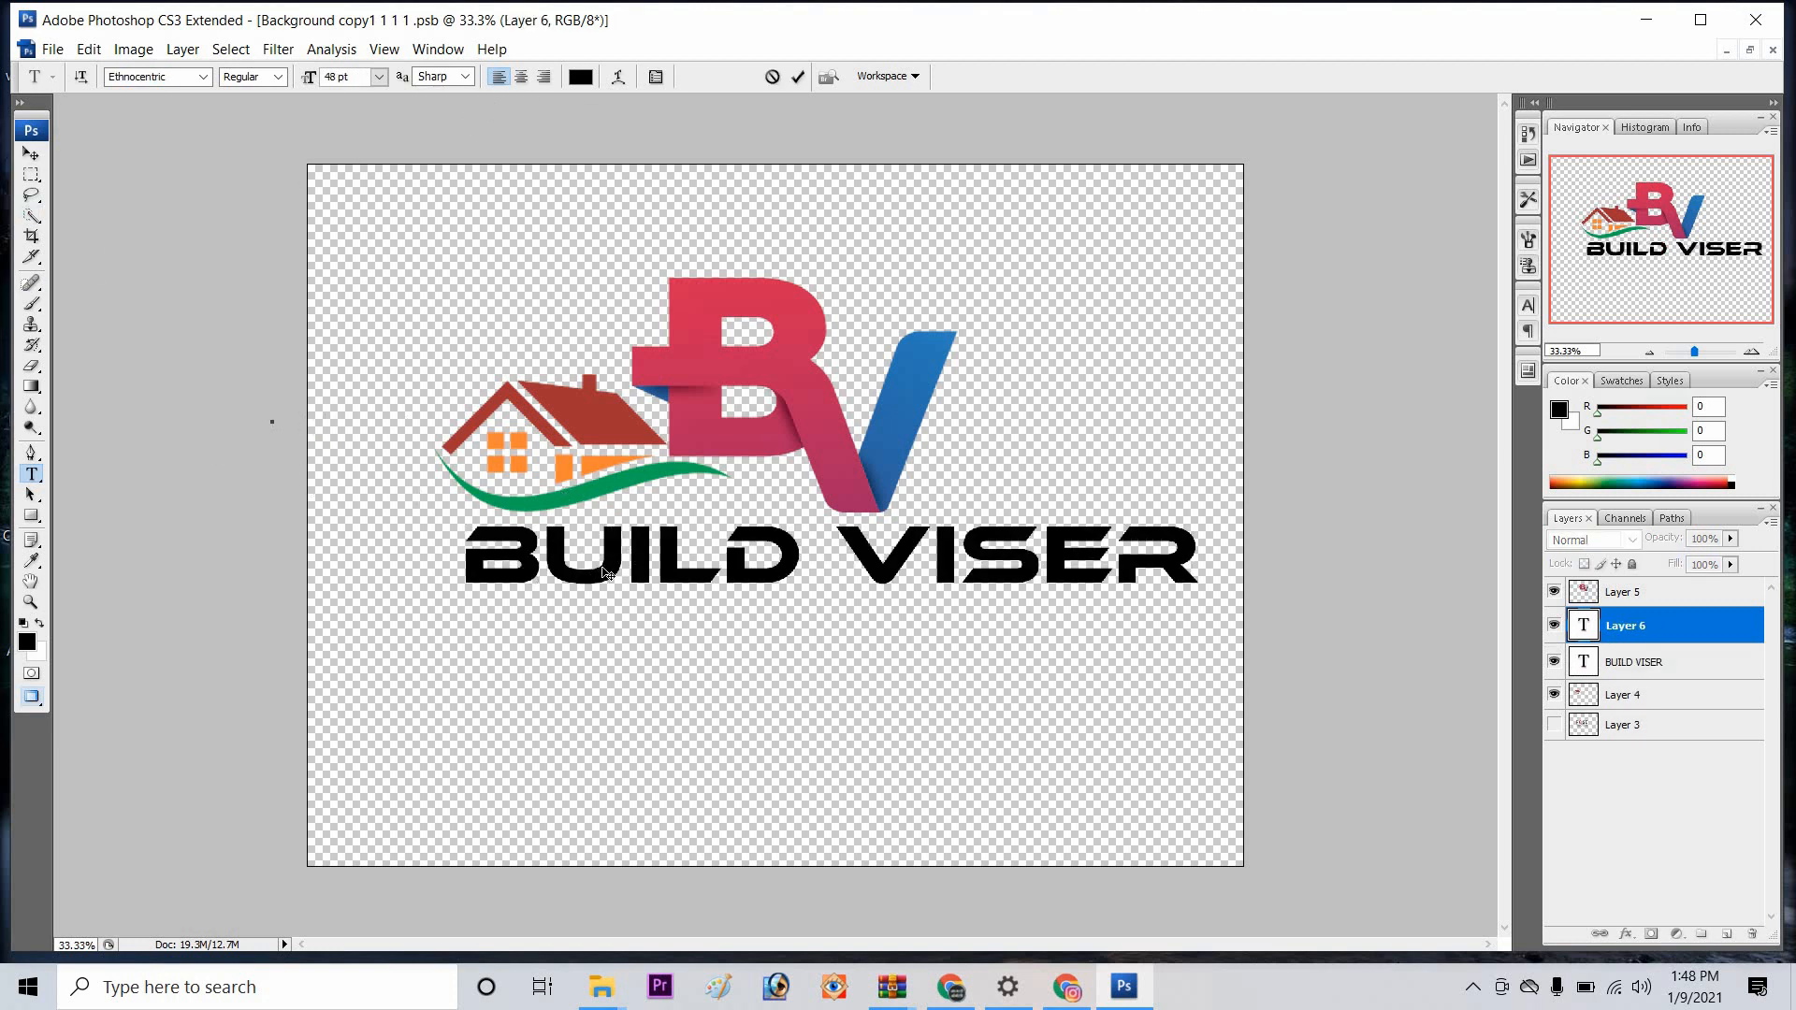
{"action": "left_click", "coordinate": [31, 153]}
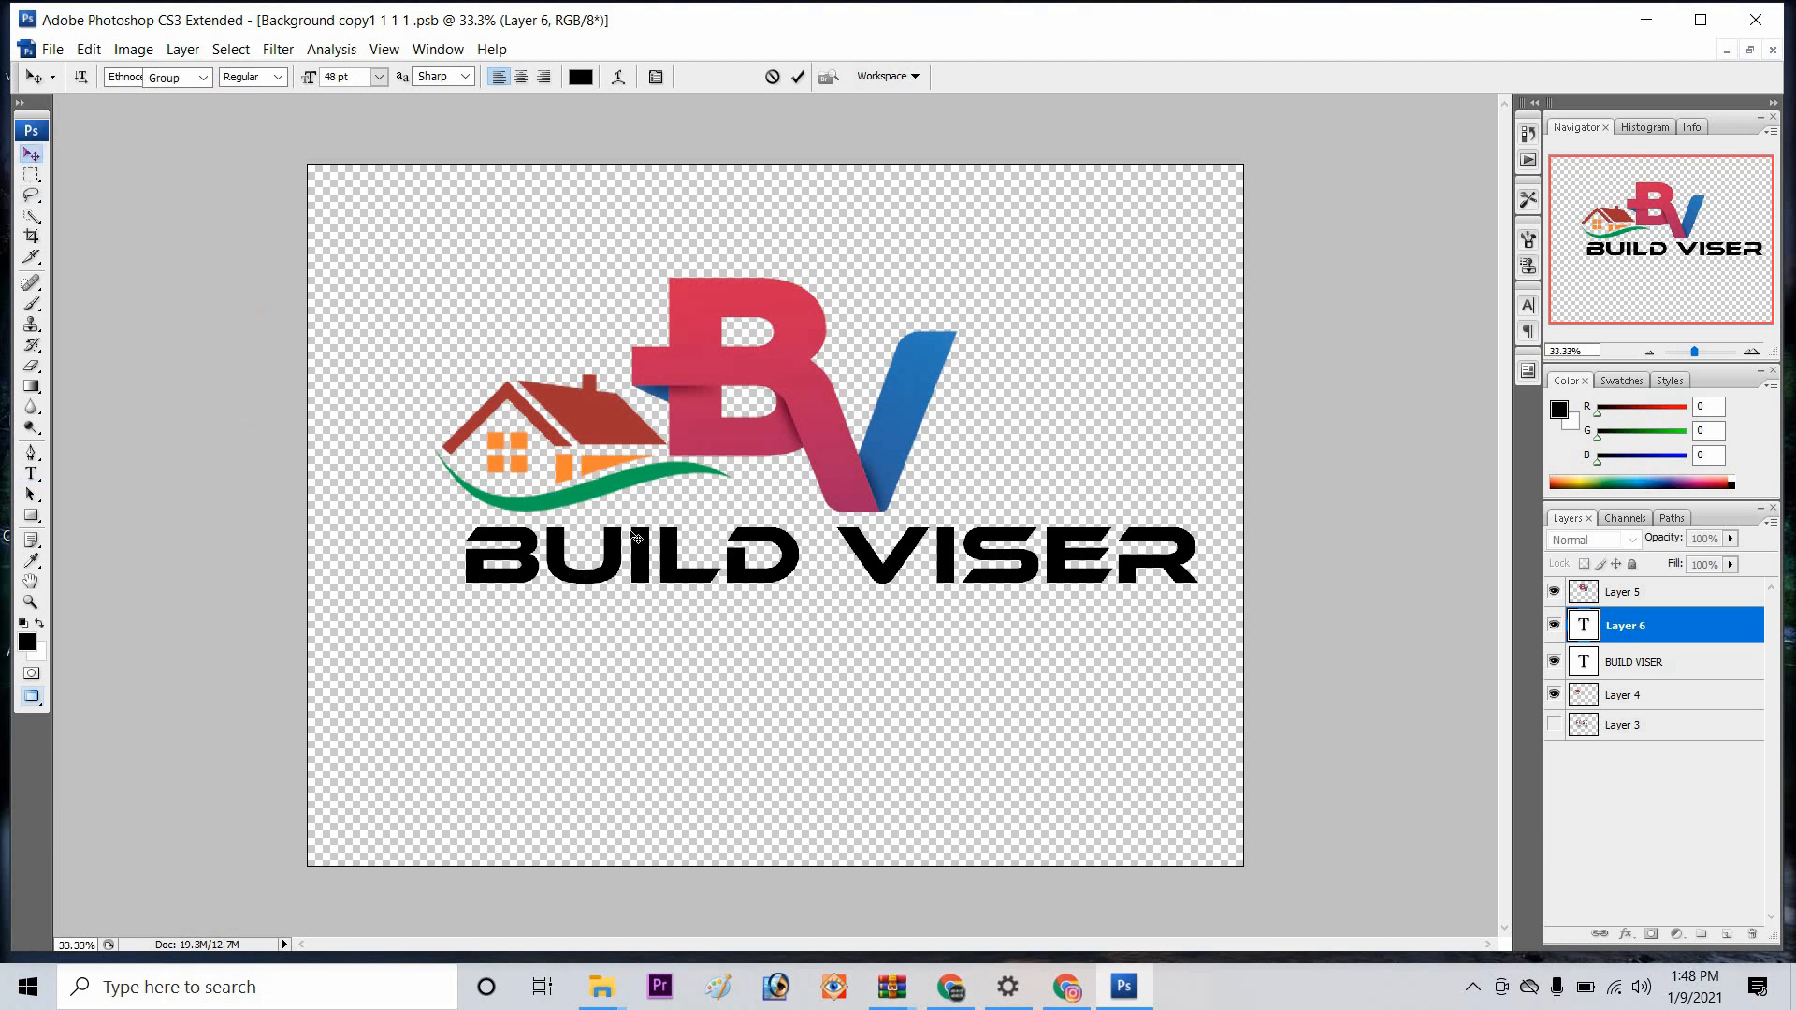
Step: Scale the "BUILD VISER" text proportionally to about 82.5% and align its left end with the house's swoosh, just below the logos
{"action": "mouse_move", "coordinate": [644, 555]}
{"action": "left_mouse_down"}
{"action": "mouse_move", "coordinate": [595, 559]}
{"action": "mouse_move", "coordinate": [625, 570]}
{"action": "left_mouse_up"}
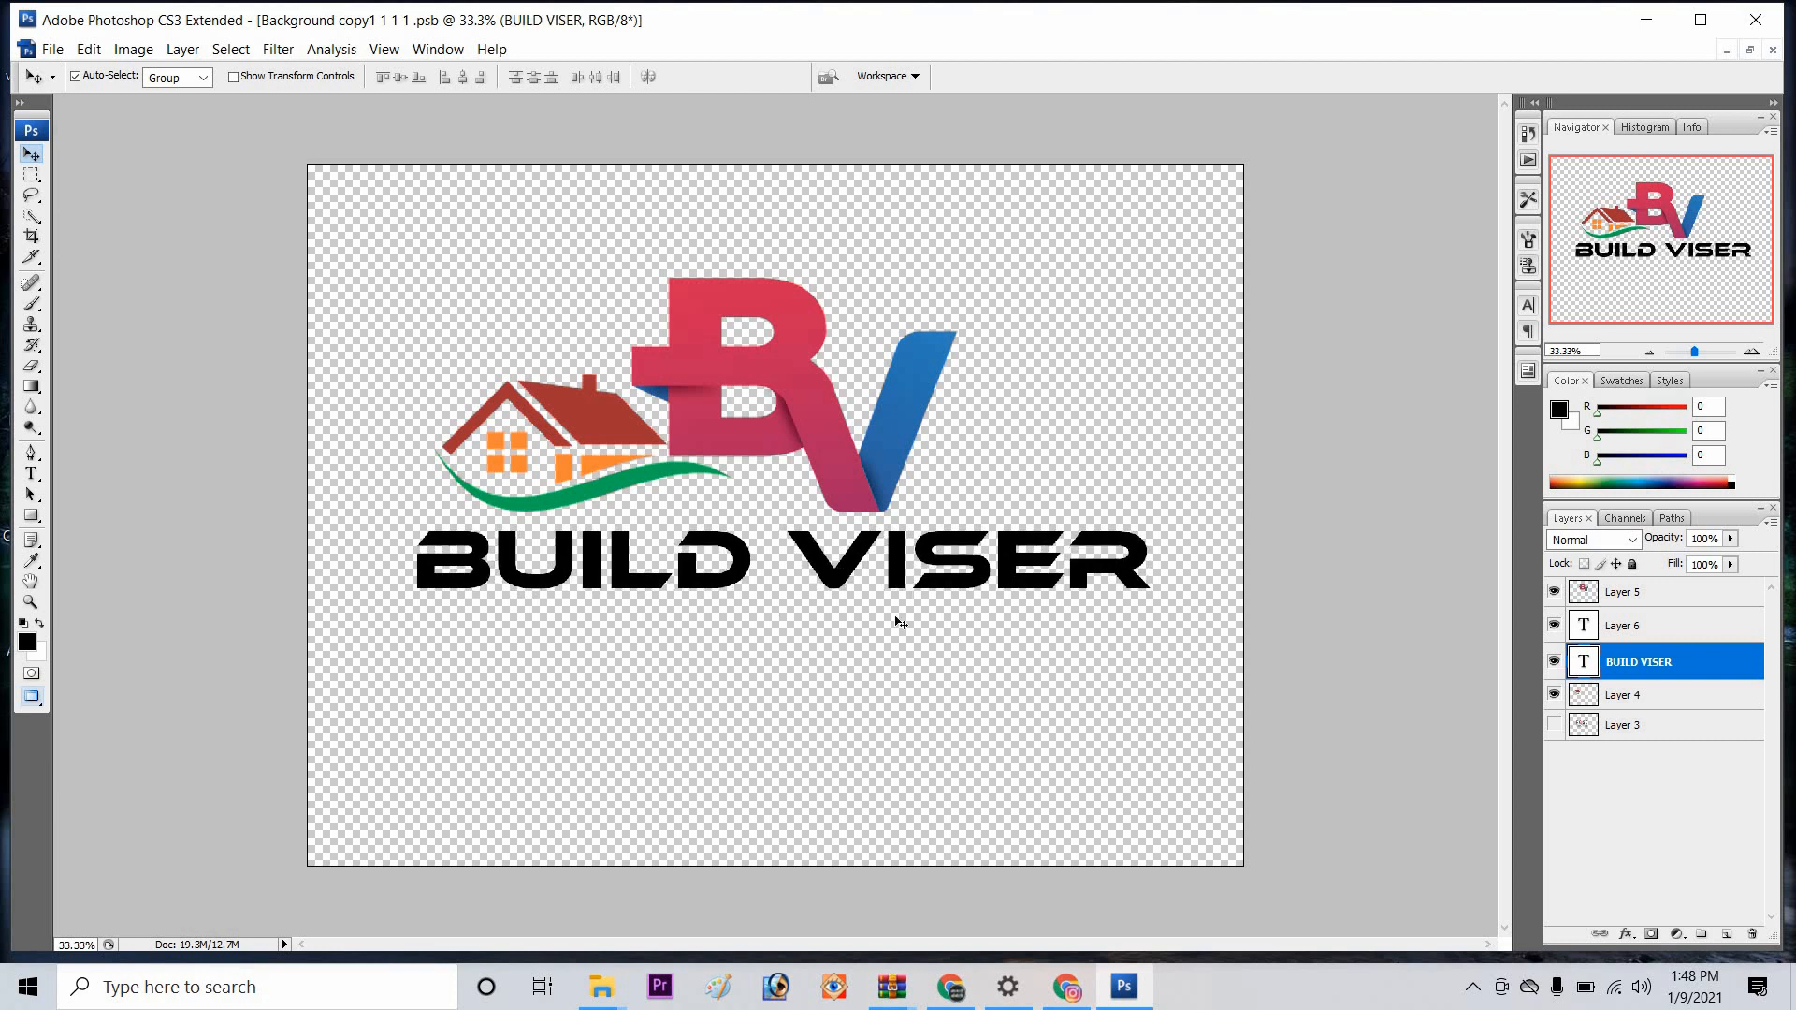
{"action": "key", "text": "ctrl+t"}
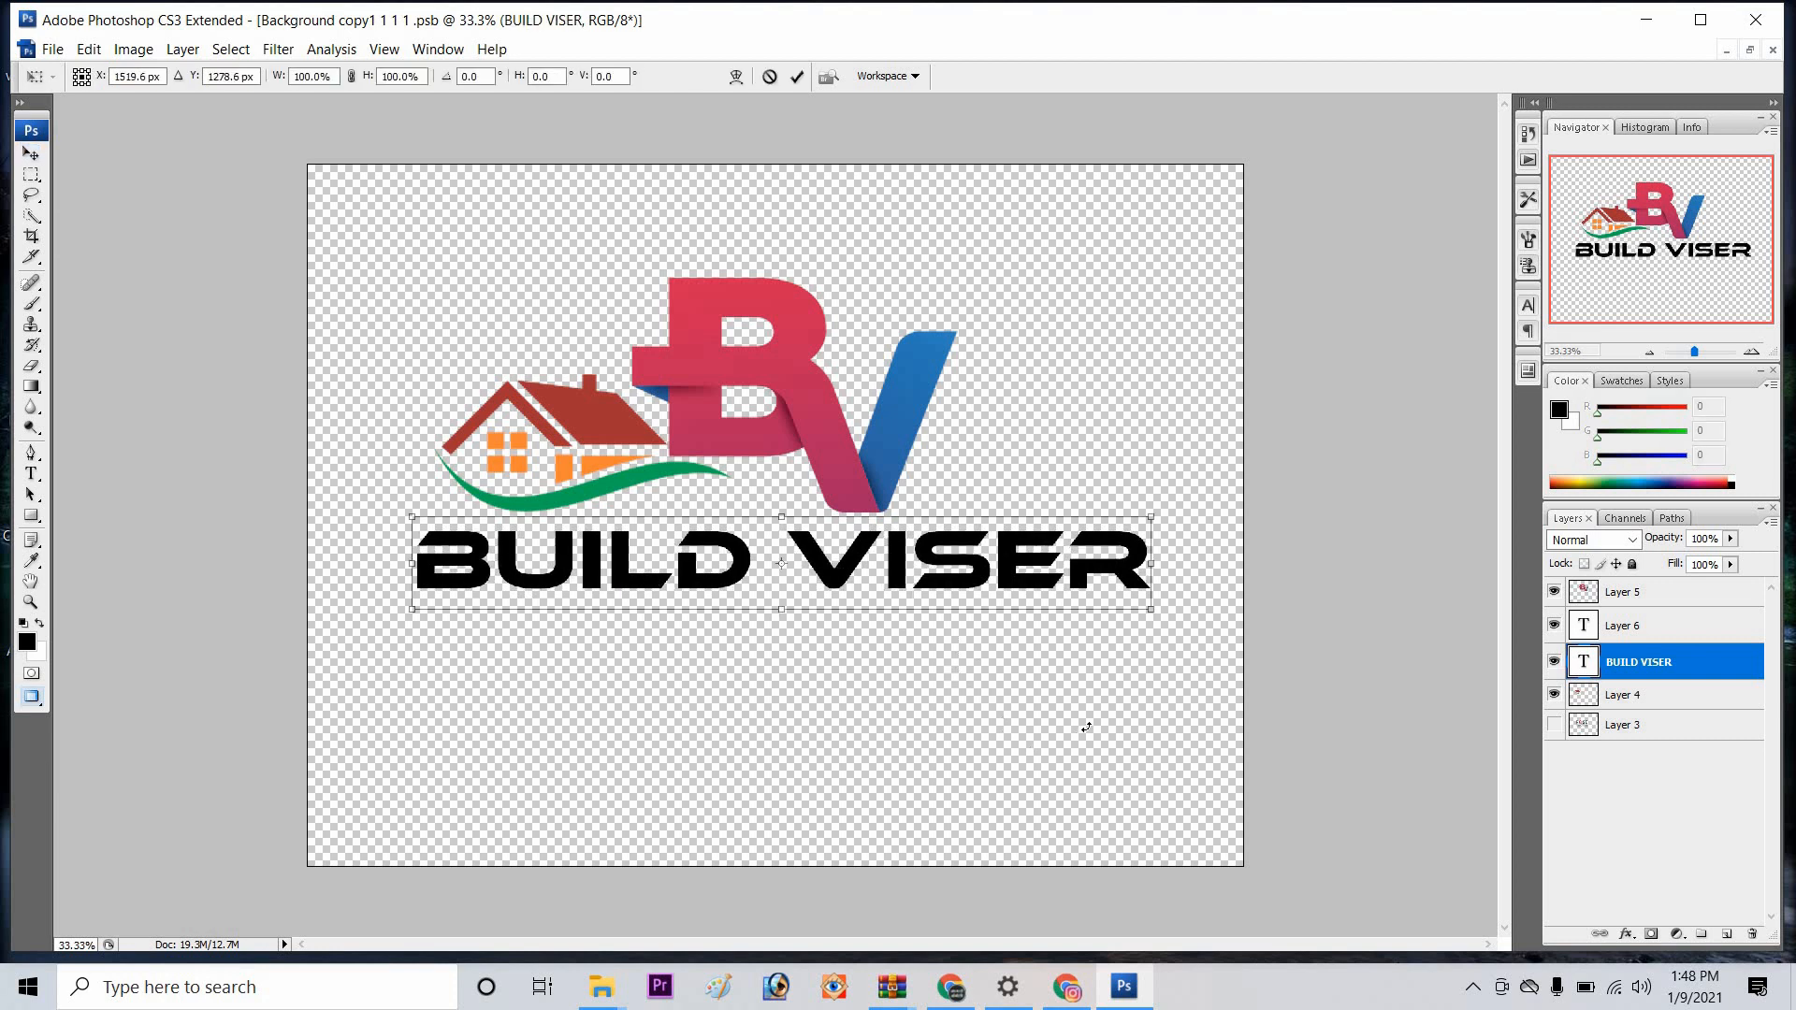
{"action": "left_click_drag", "start_coordinate": [1139, 610], "coordinate": [1074, 600]}
{"action": "mouse_move", "coordinate": [892, 563]}
{"action": "left_mouse_down"}
{"action": "mouse_move", "coordinate": [855, 561]}
{"action": "mouse_move", "coordinate": [915, 563]}
{"action": "left_mouse_up"}
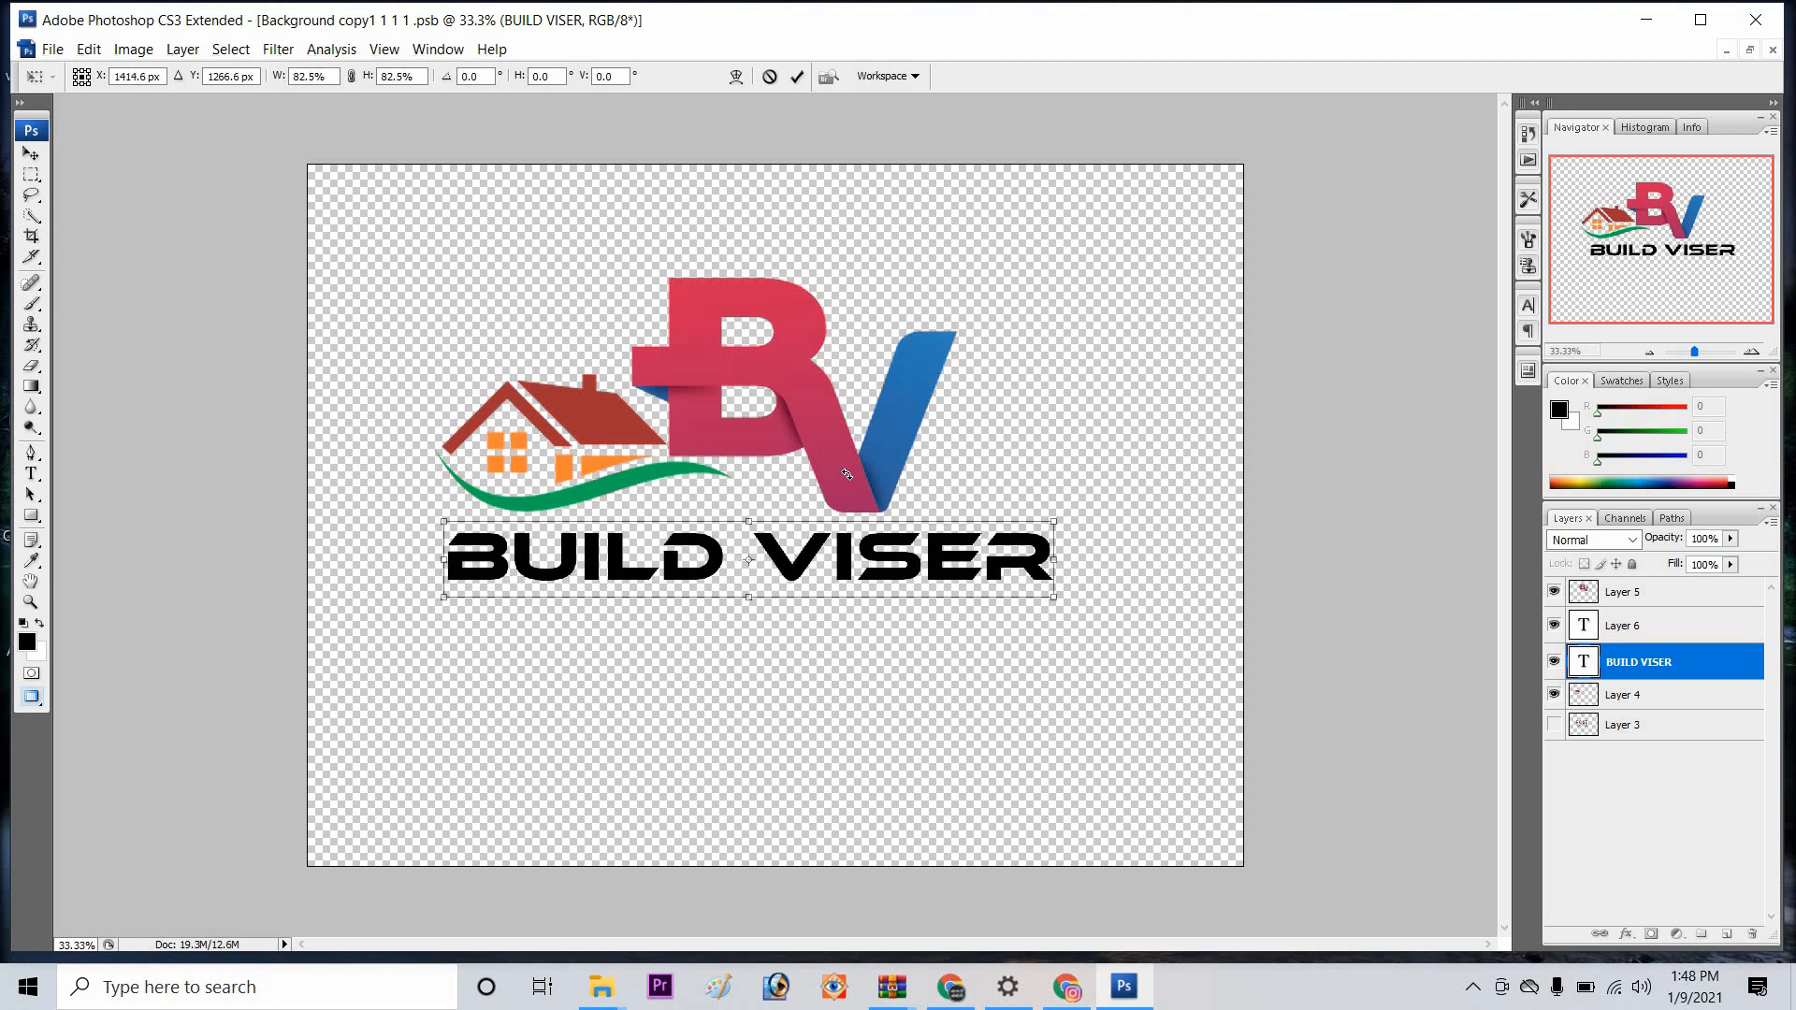
{"action": "left_click", "coordinate": [798, 77]}
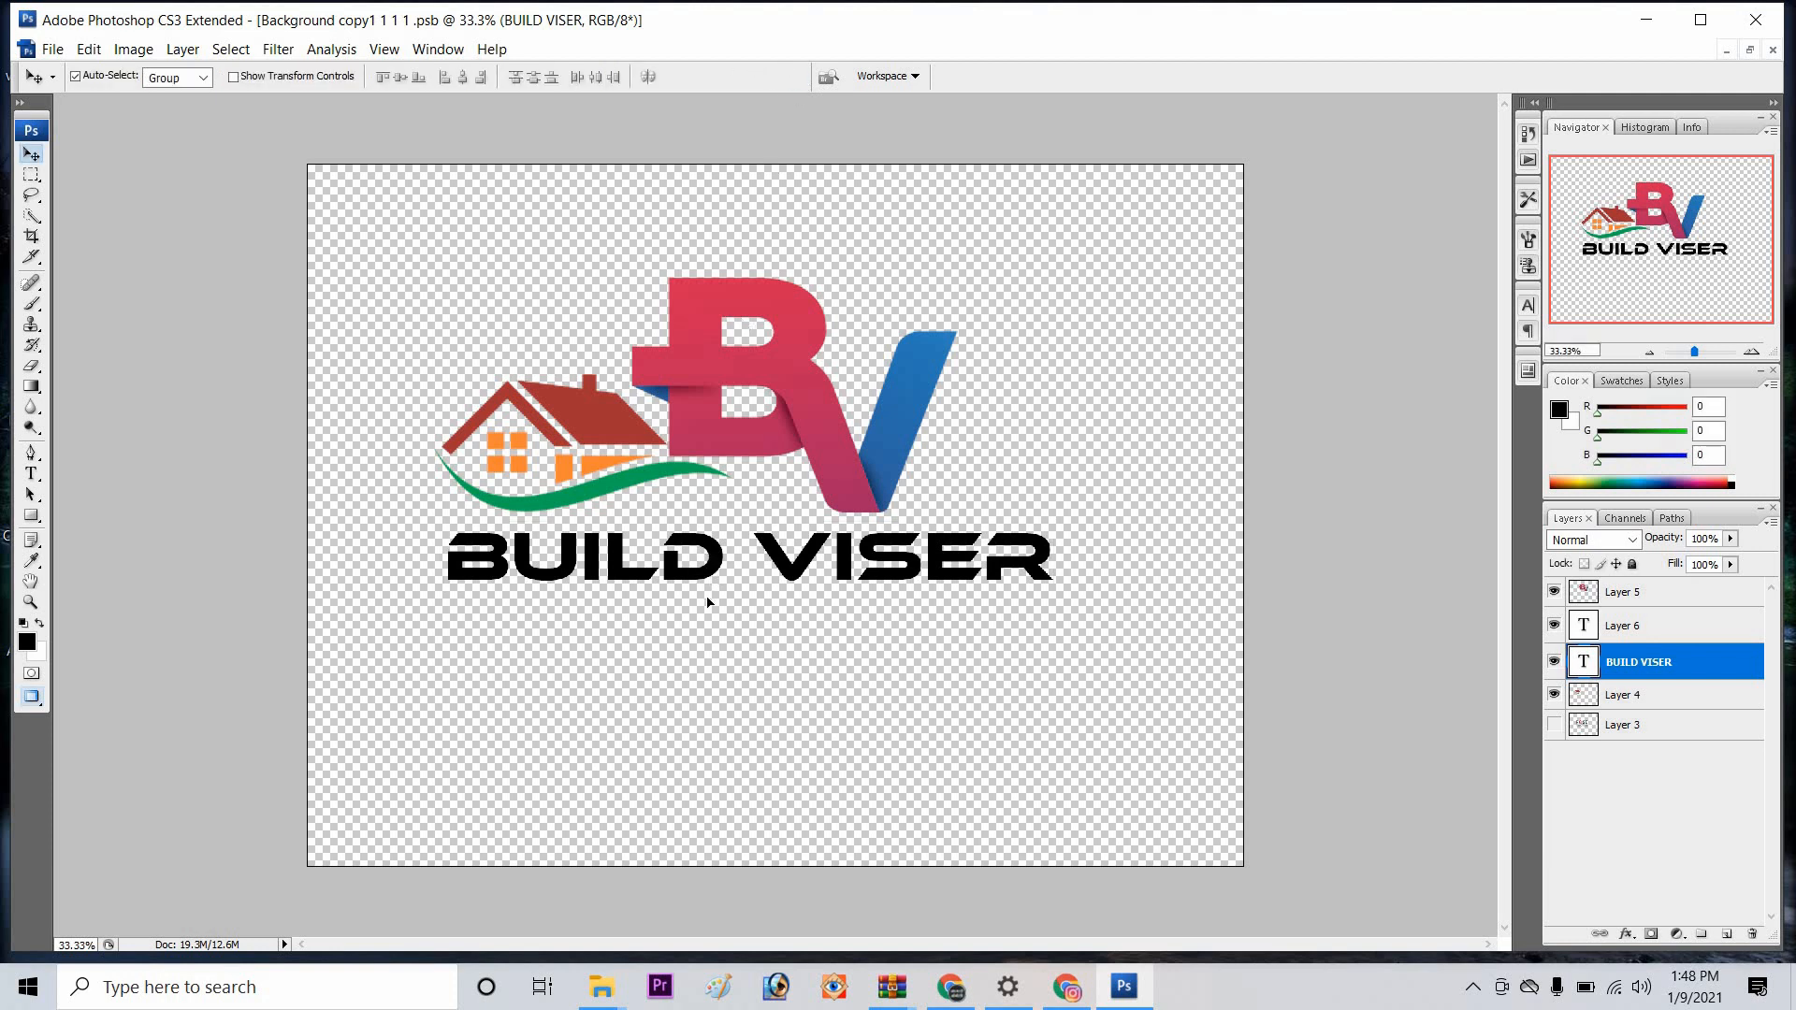
{"action": "left_click_drag", "start_coordinate": [708, 604], "coordinate": [714, 562]}
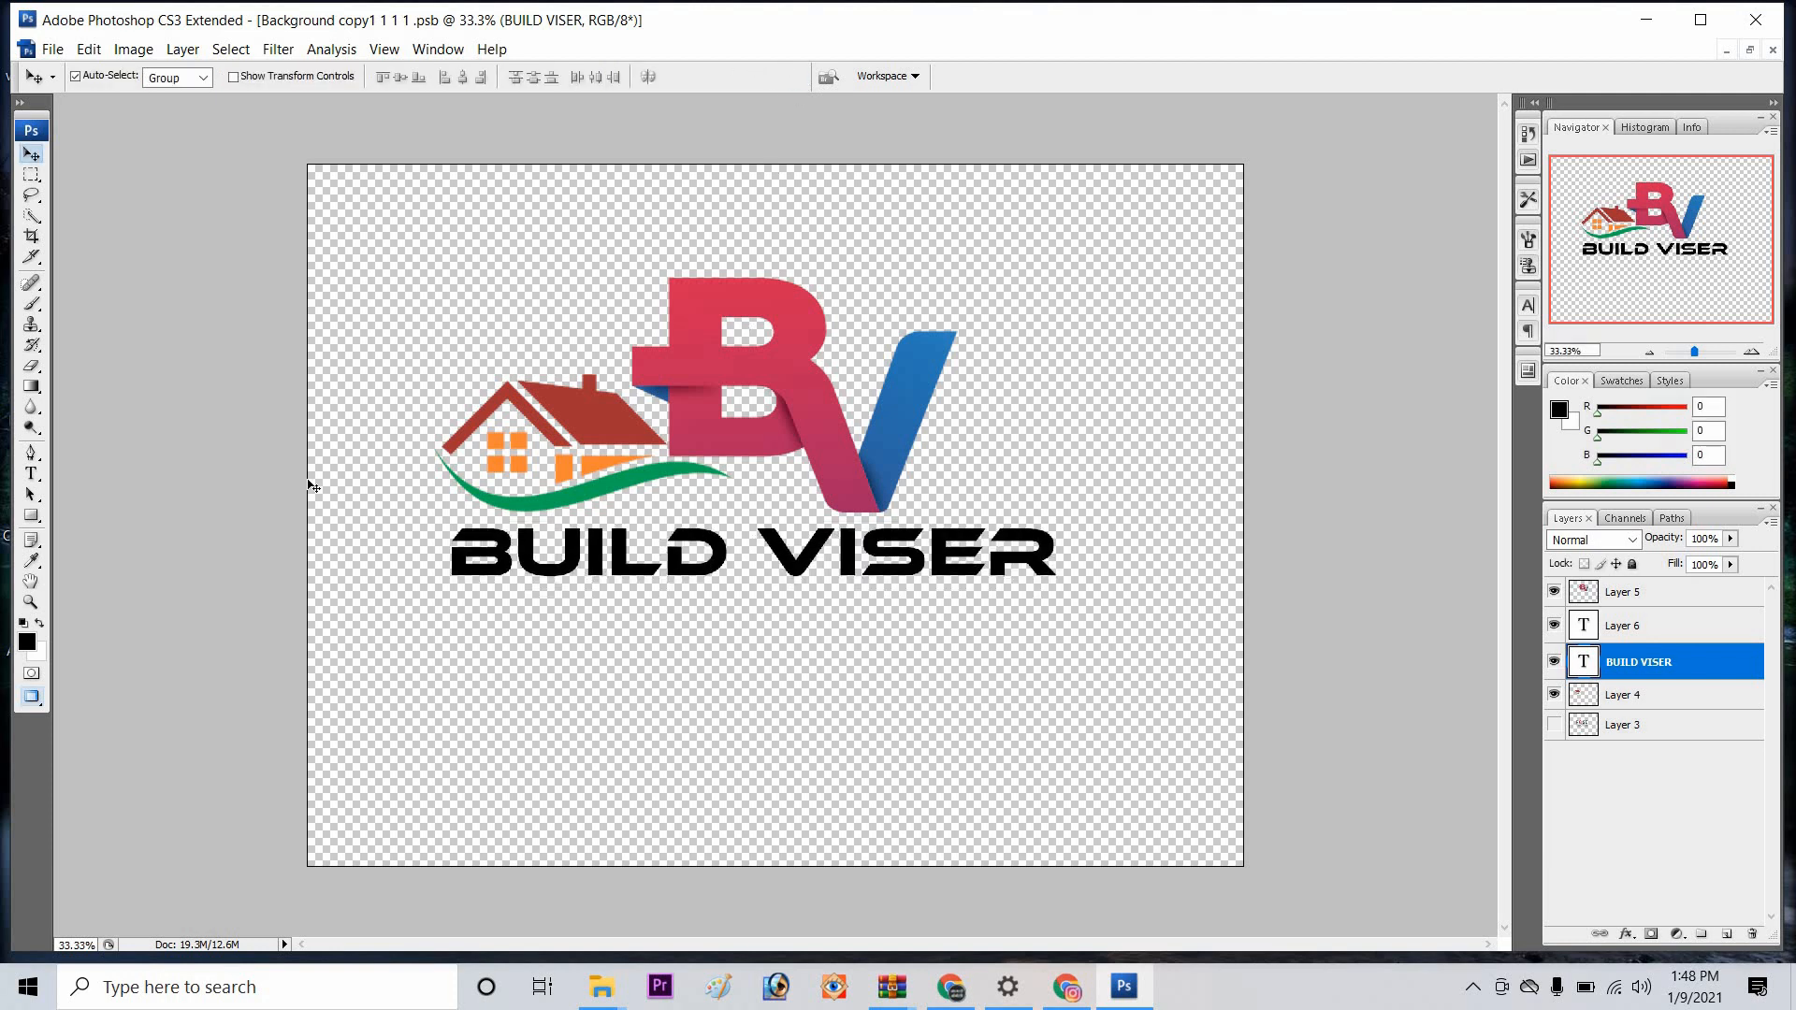
Step: Add the text "CONSTRUCTION" in black Ethnocentric at 48 pt beneath the middle of "BUILD VISER"
{"action": "left_click", "coordinate": [31, 473]}
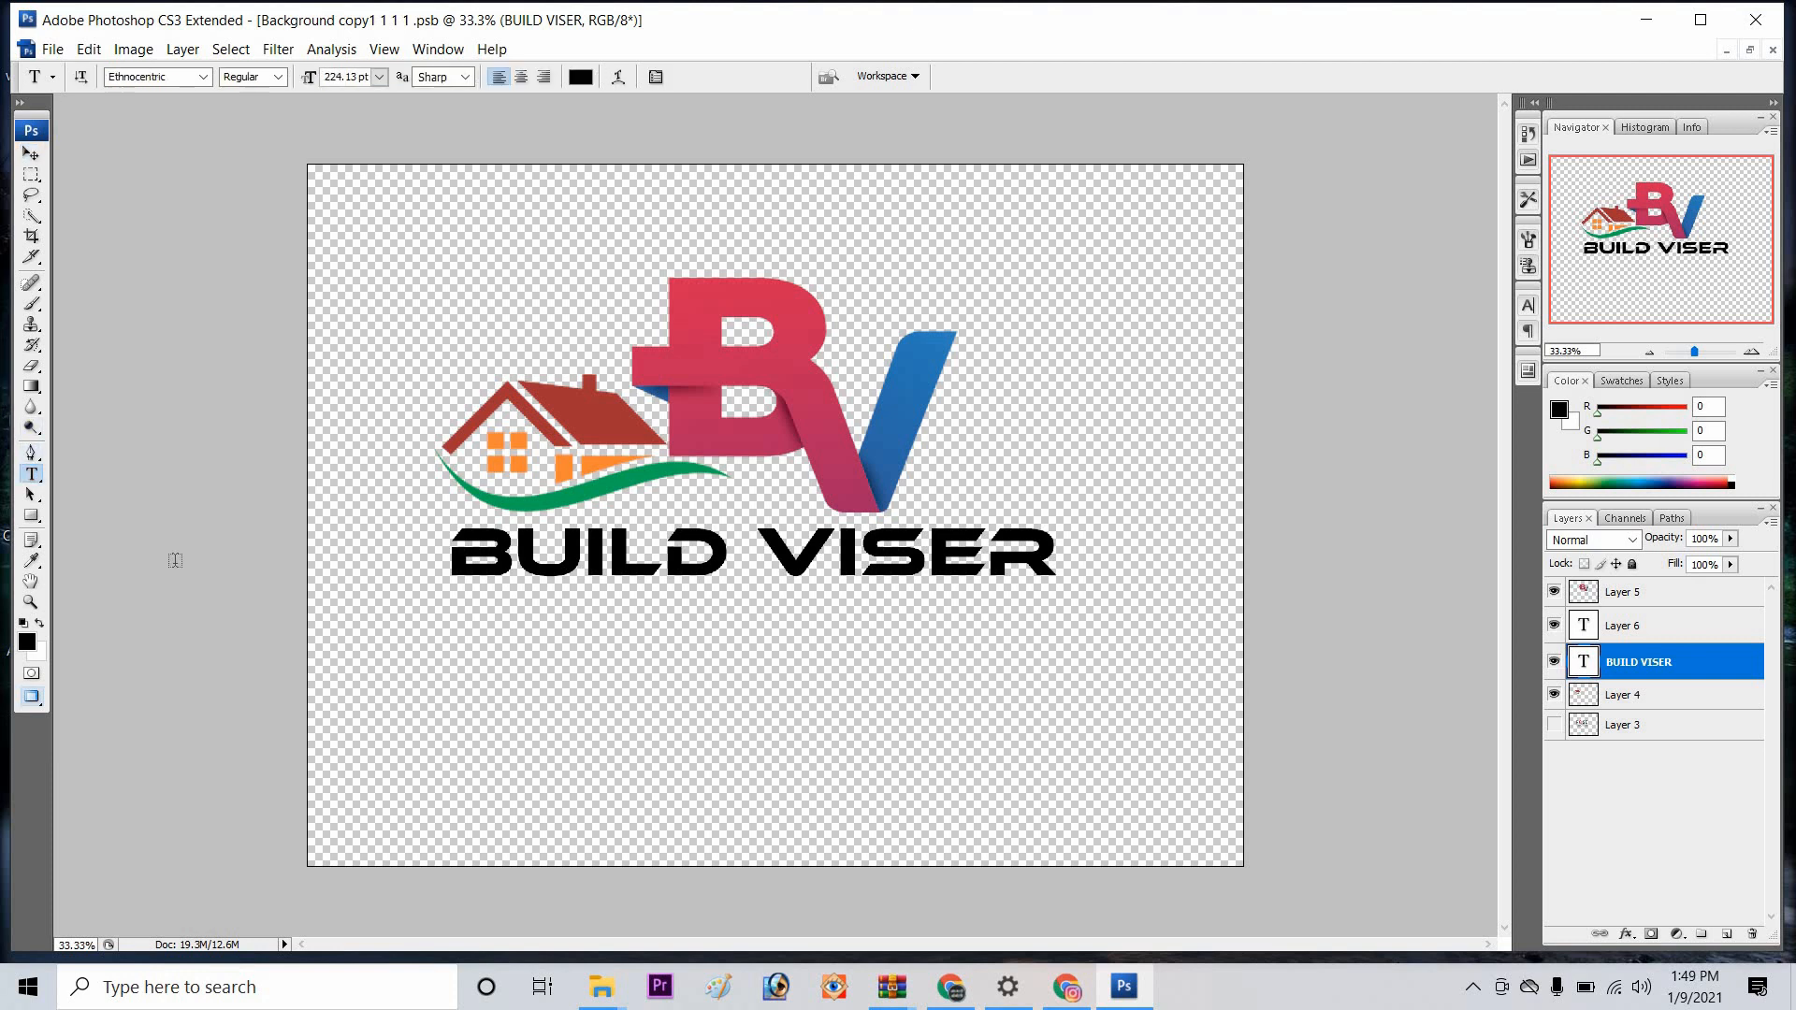
{"action": "left_click", "coordinate": [658, 599]}
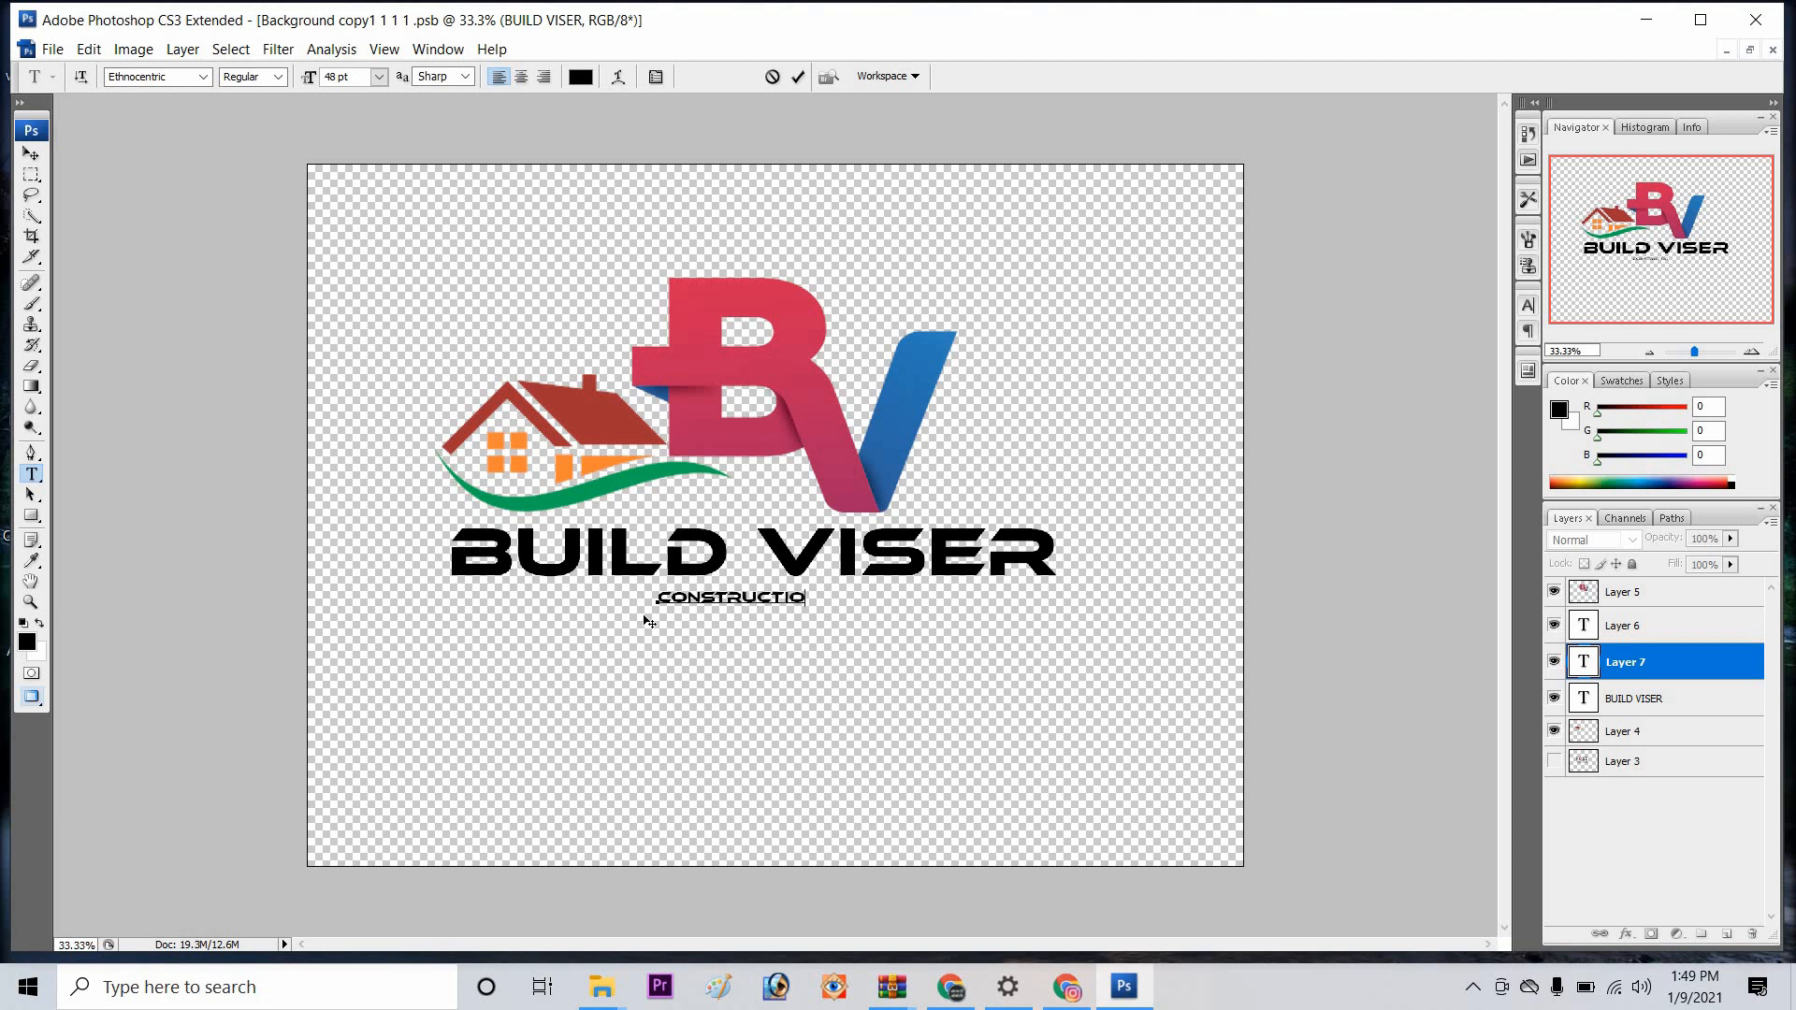
{"action": "left_click", "coordinate": [31, 153]}
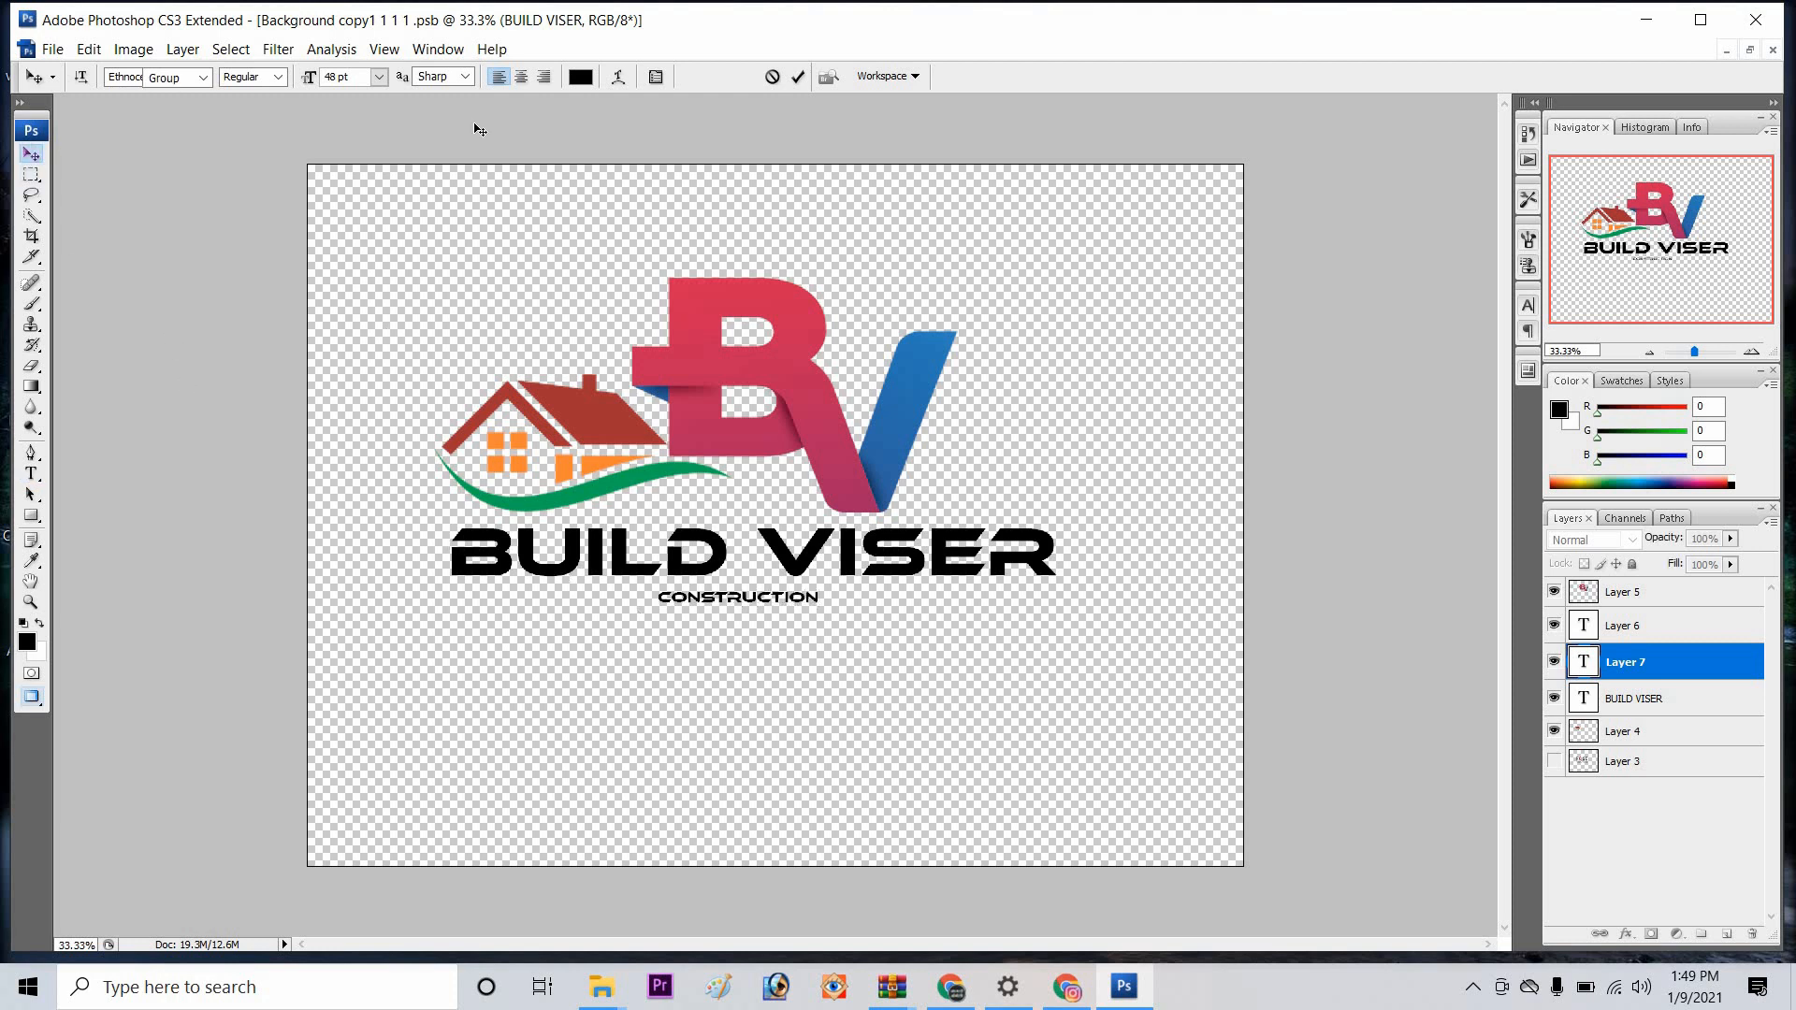
Step: Scale the "CONSTRUCTION" text to about 254% width and 409% height, and place it beneath the right part of "BUILD VISER"
{"action": "key", "text": "ctrl+t"}
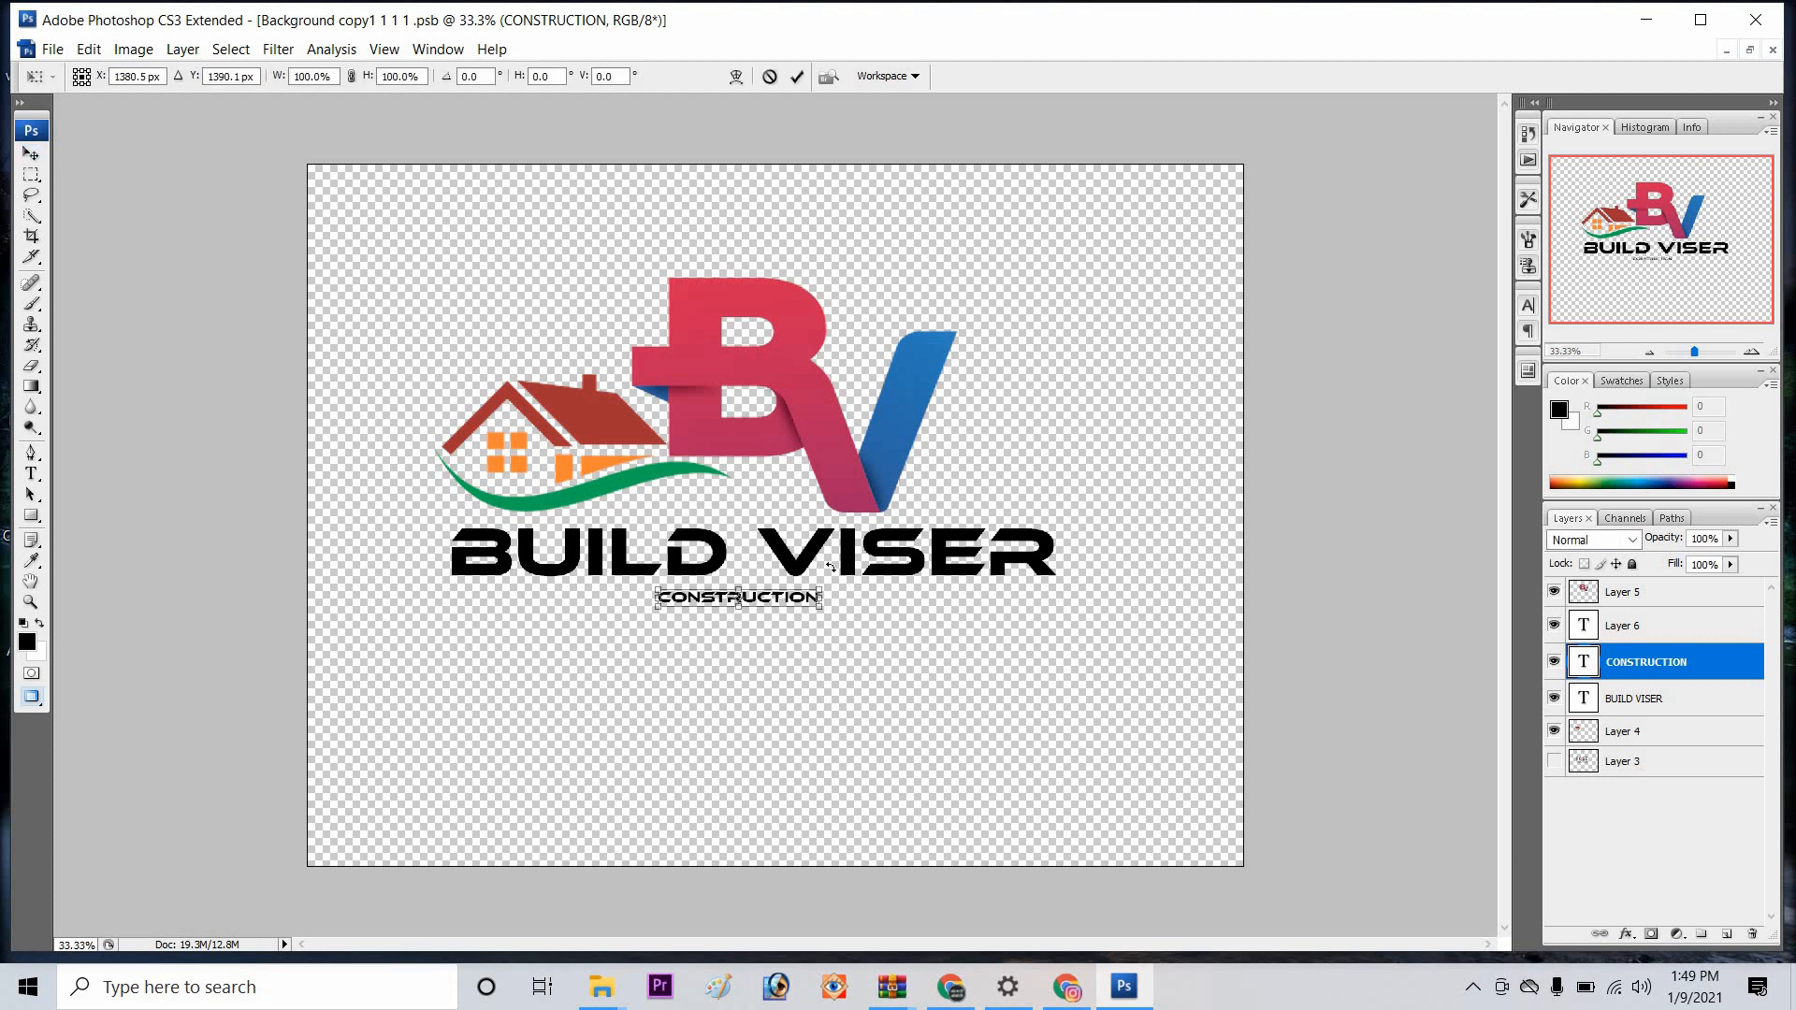
{"action": "left_click_drag", "start_coordinate": [943, 711], "coordinate": [974, 722]}
{"action": "key", "text": "ctrl+z"}
{"action": "left_click_drag", "start_coordinate": [858, 643], "coordinate": [973, 699]}
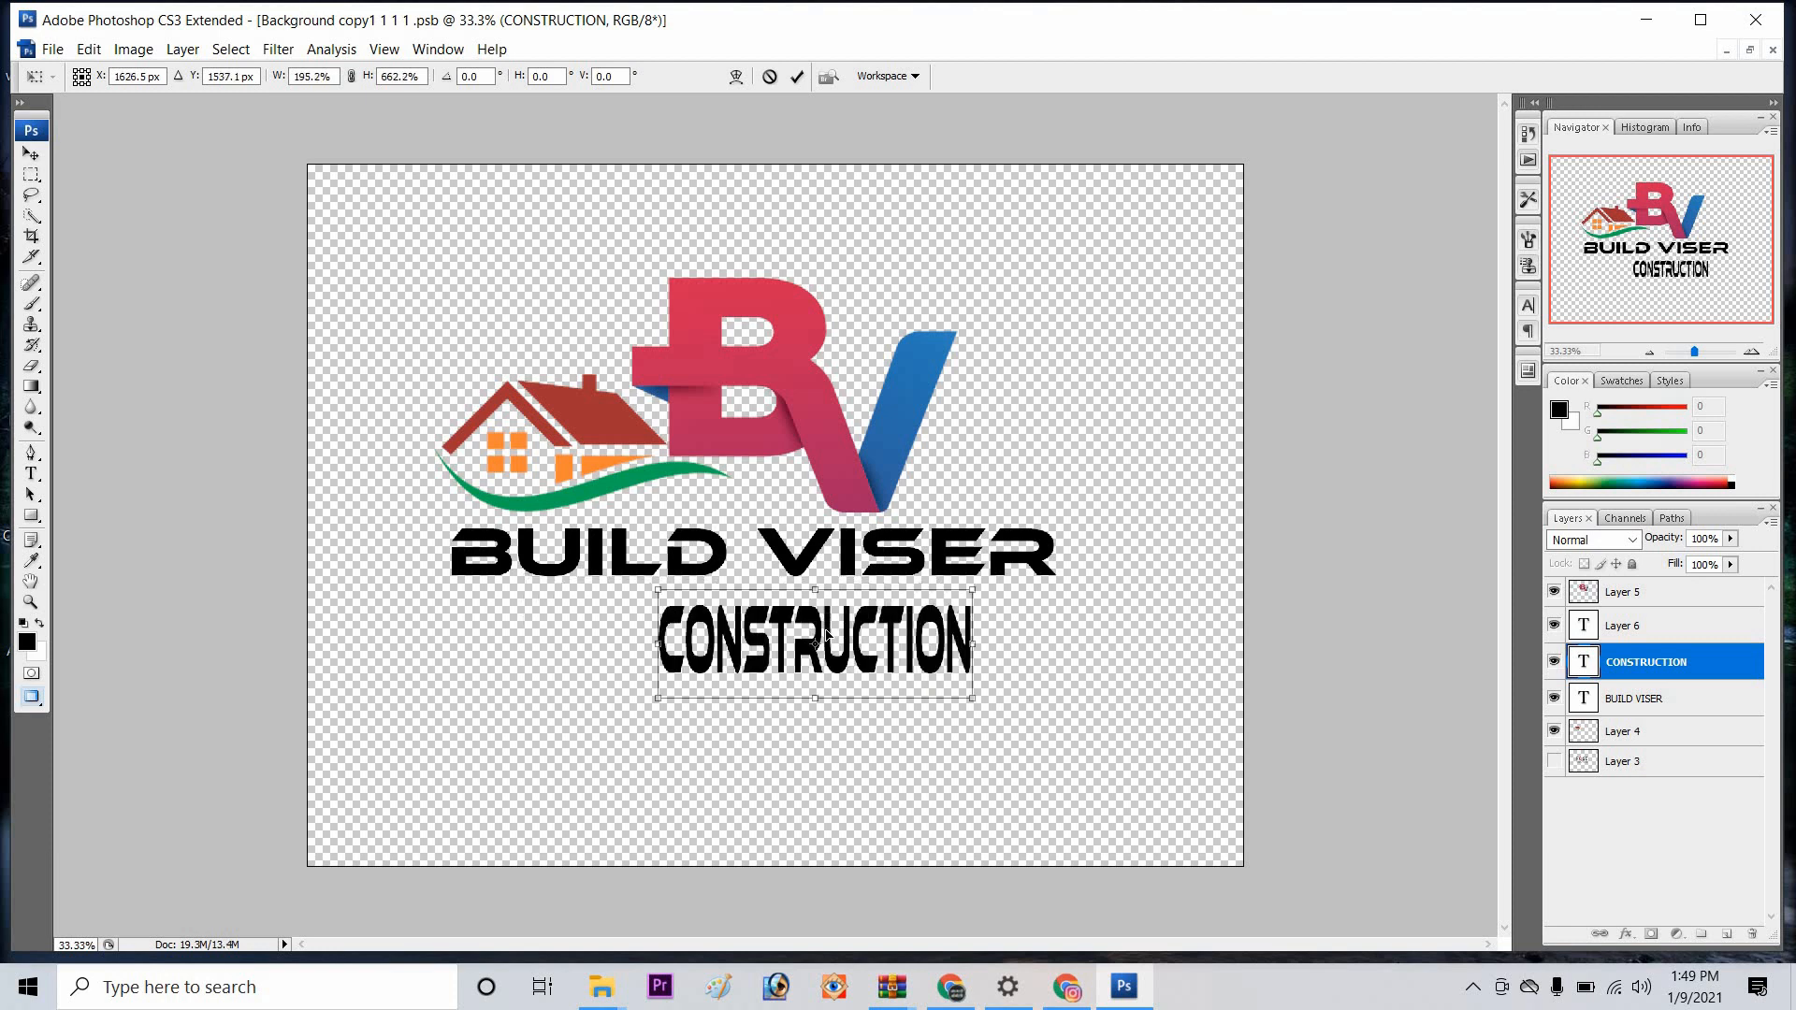
{"action": "key", "text": "ctrl+z"}
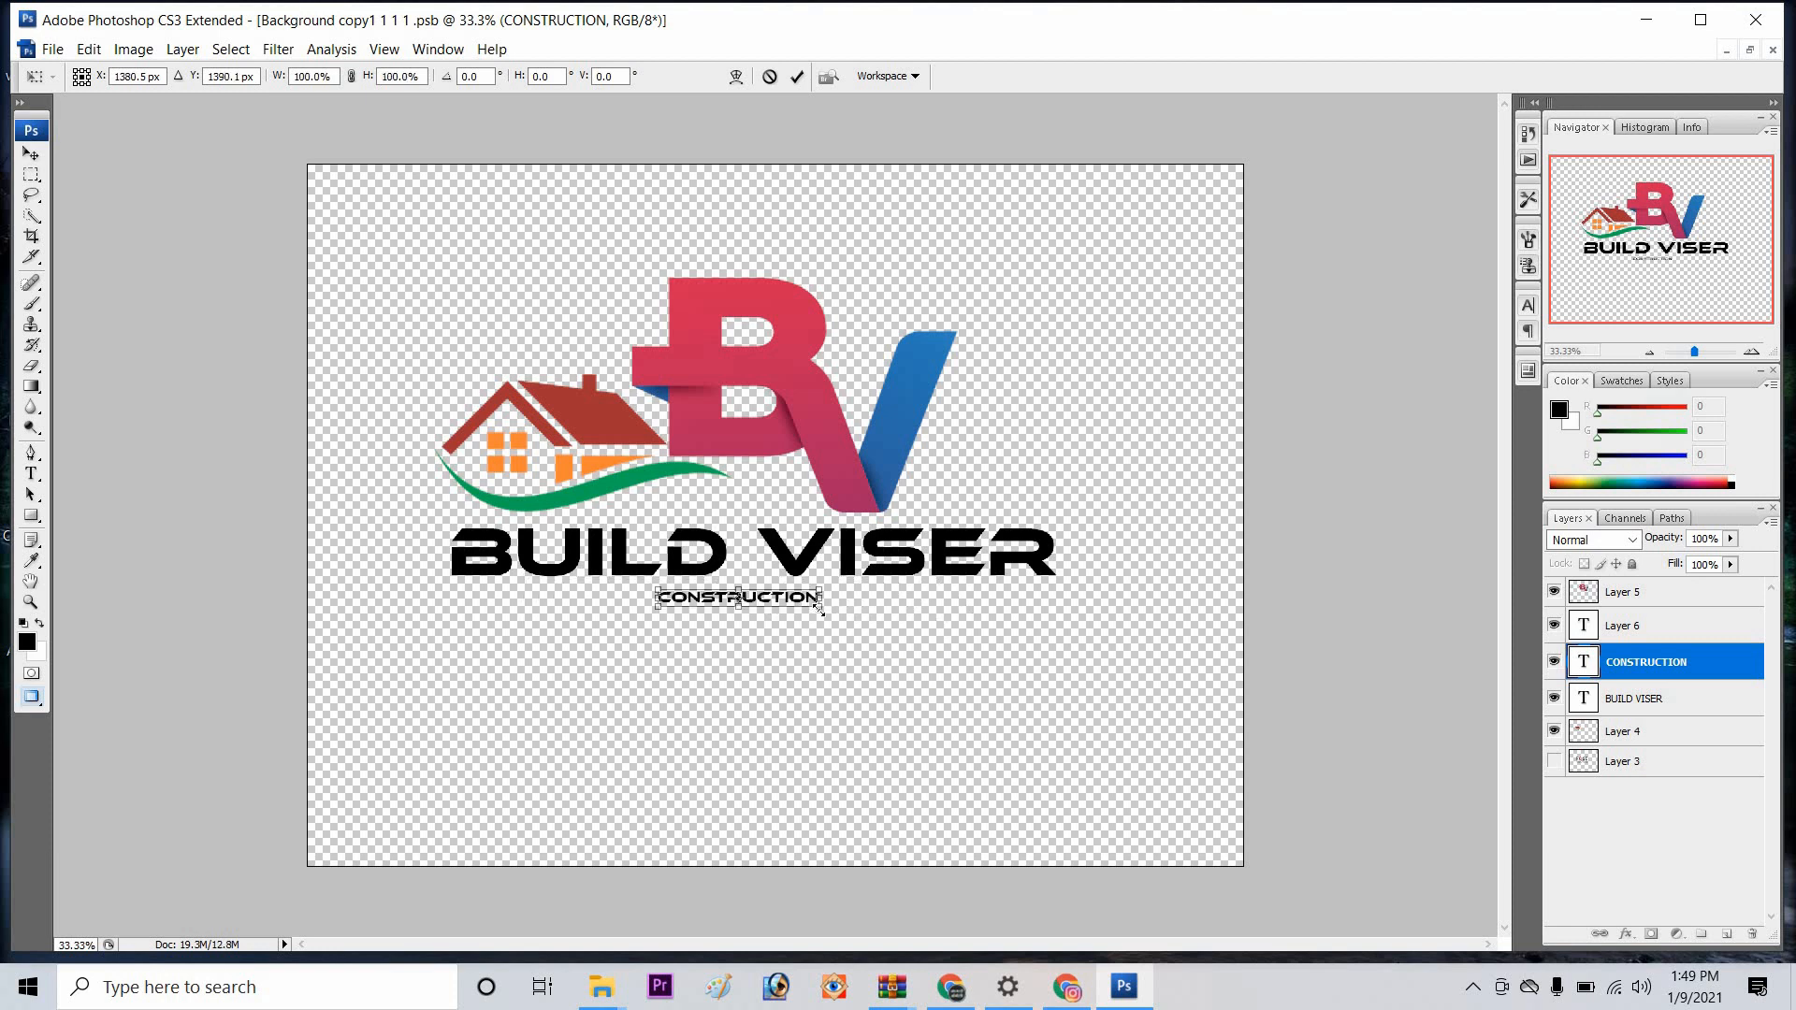
{"action": "left_click_drag", "start_coordinate": [854, 635], "coordinate": [946, 663]}
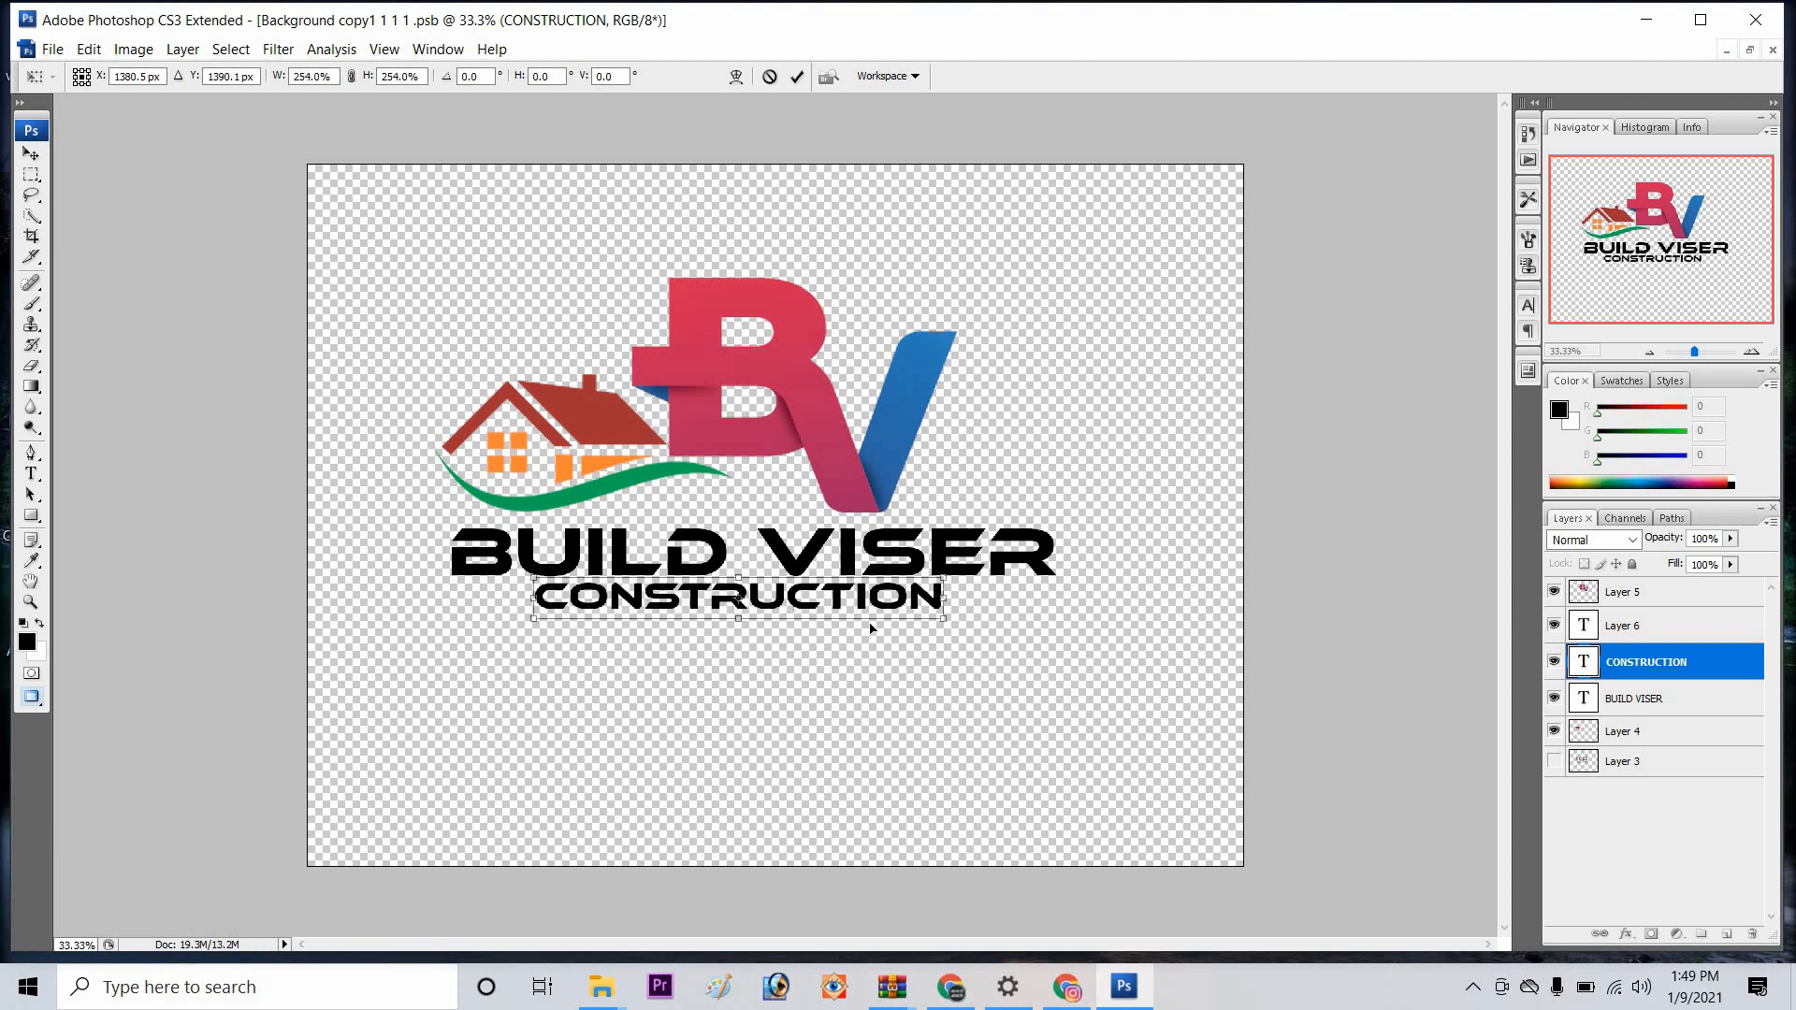
{"action": "left_click_drag", "start_coordinate": [739, 597], "coordinate": [900, 635]}
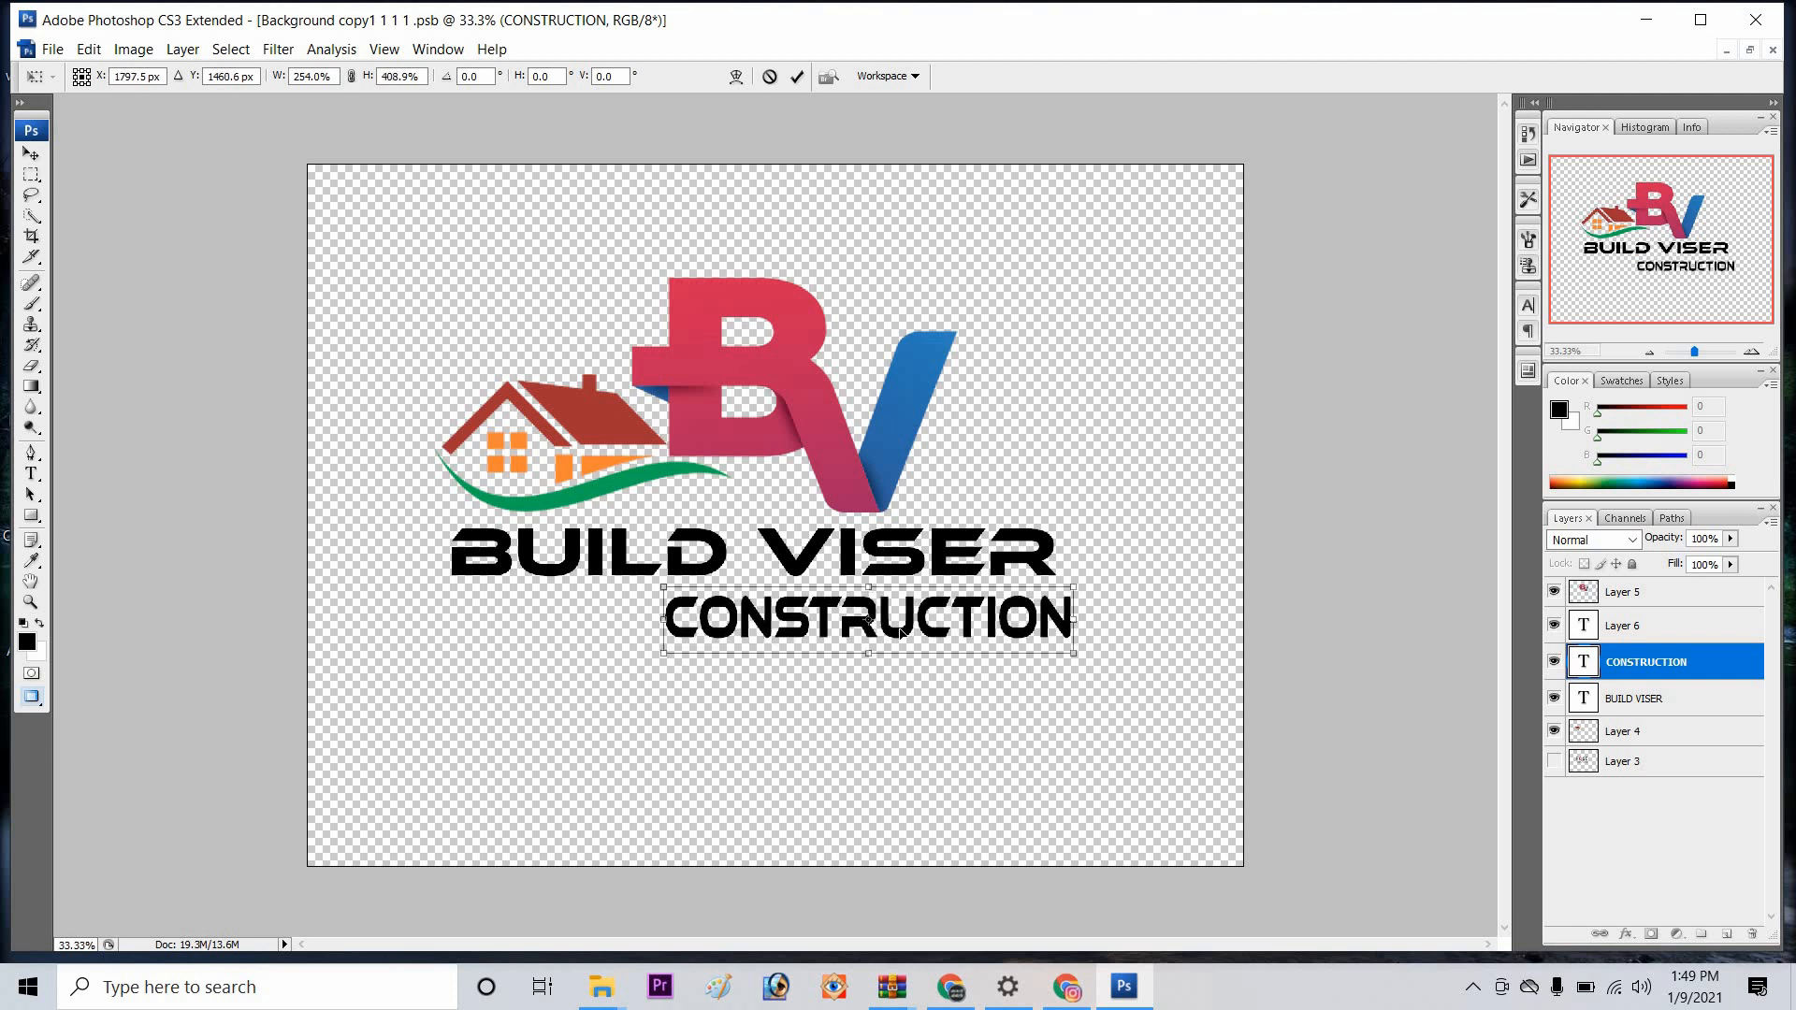
{"action": "left_click", "coordinate": [799, 78]}
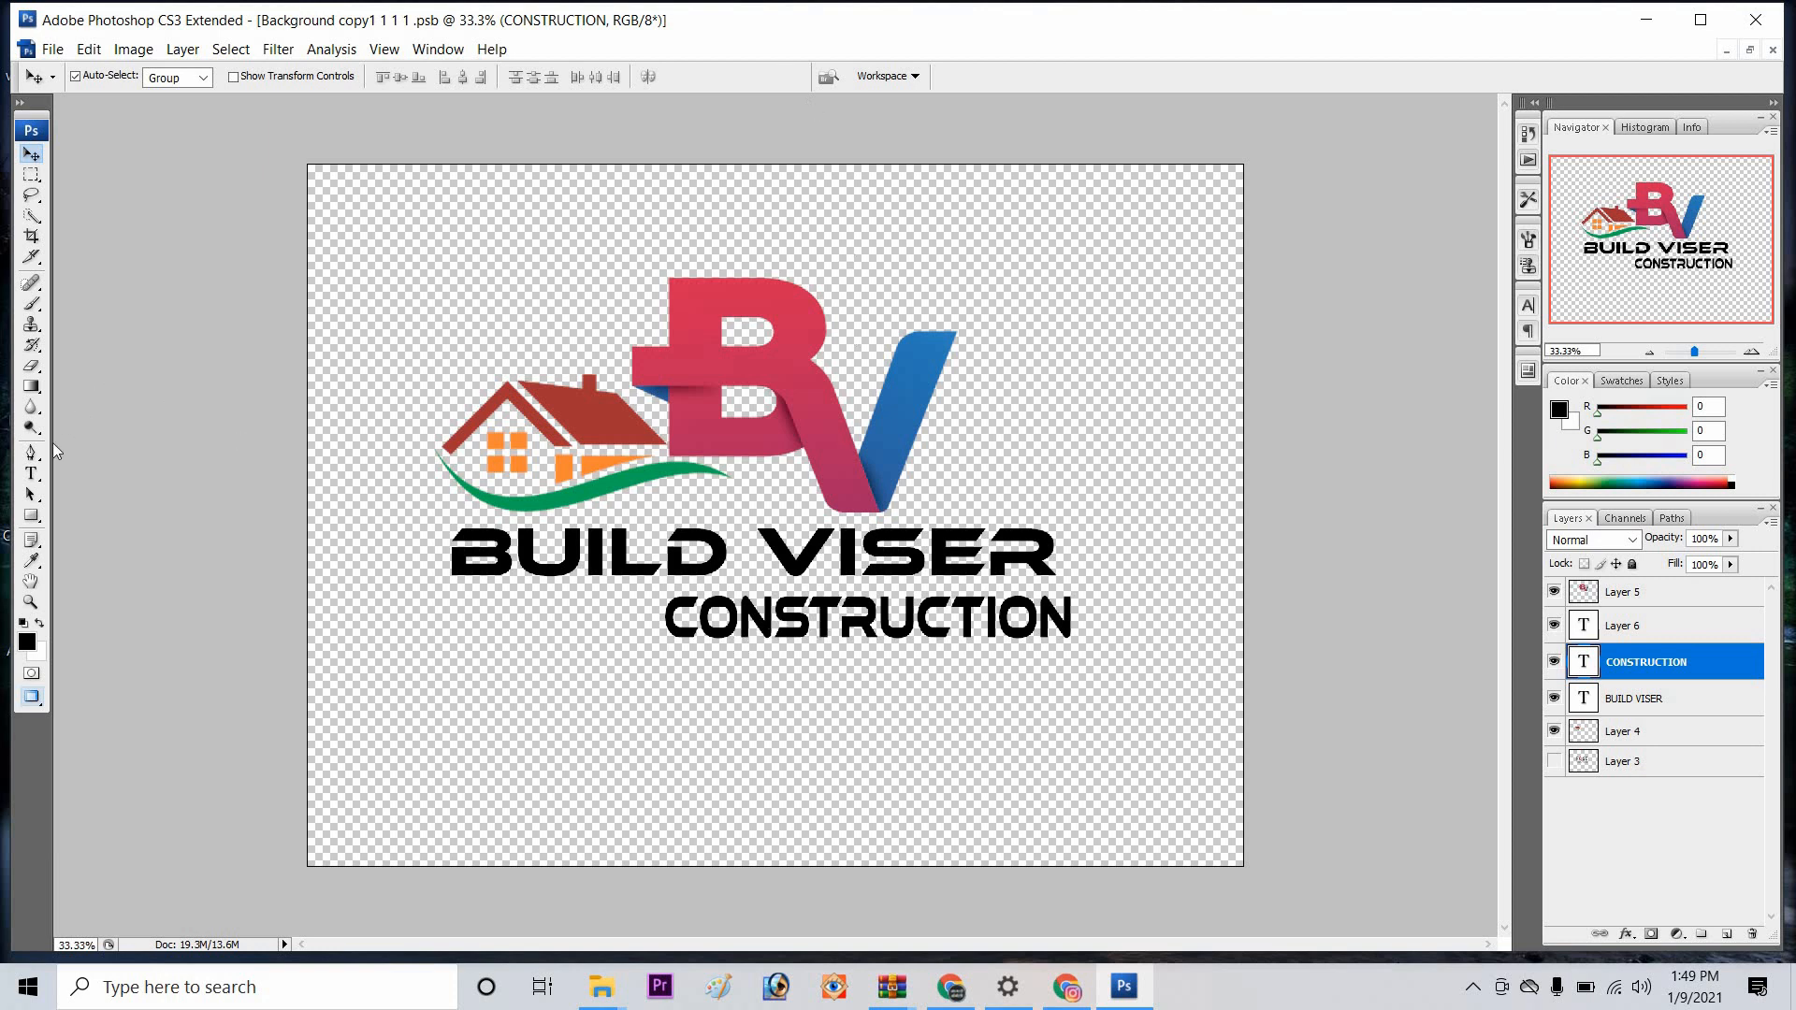
Step: Try to edit the "CONSTRUCTION" text with the Type tool, and select its layer again
{"action": "key", "text": "t"}
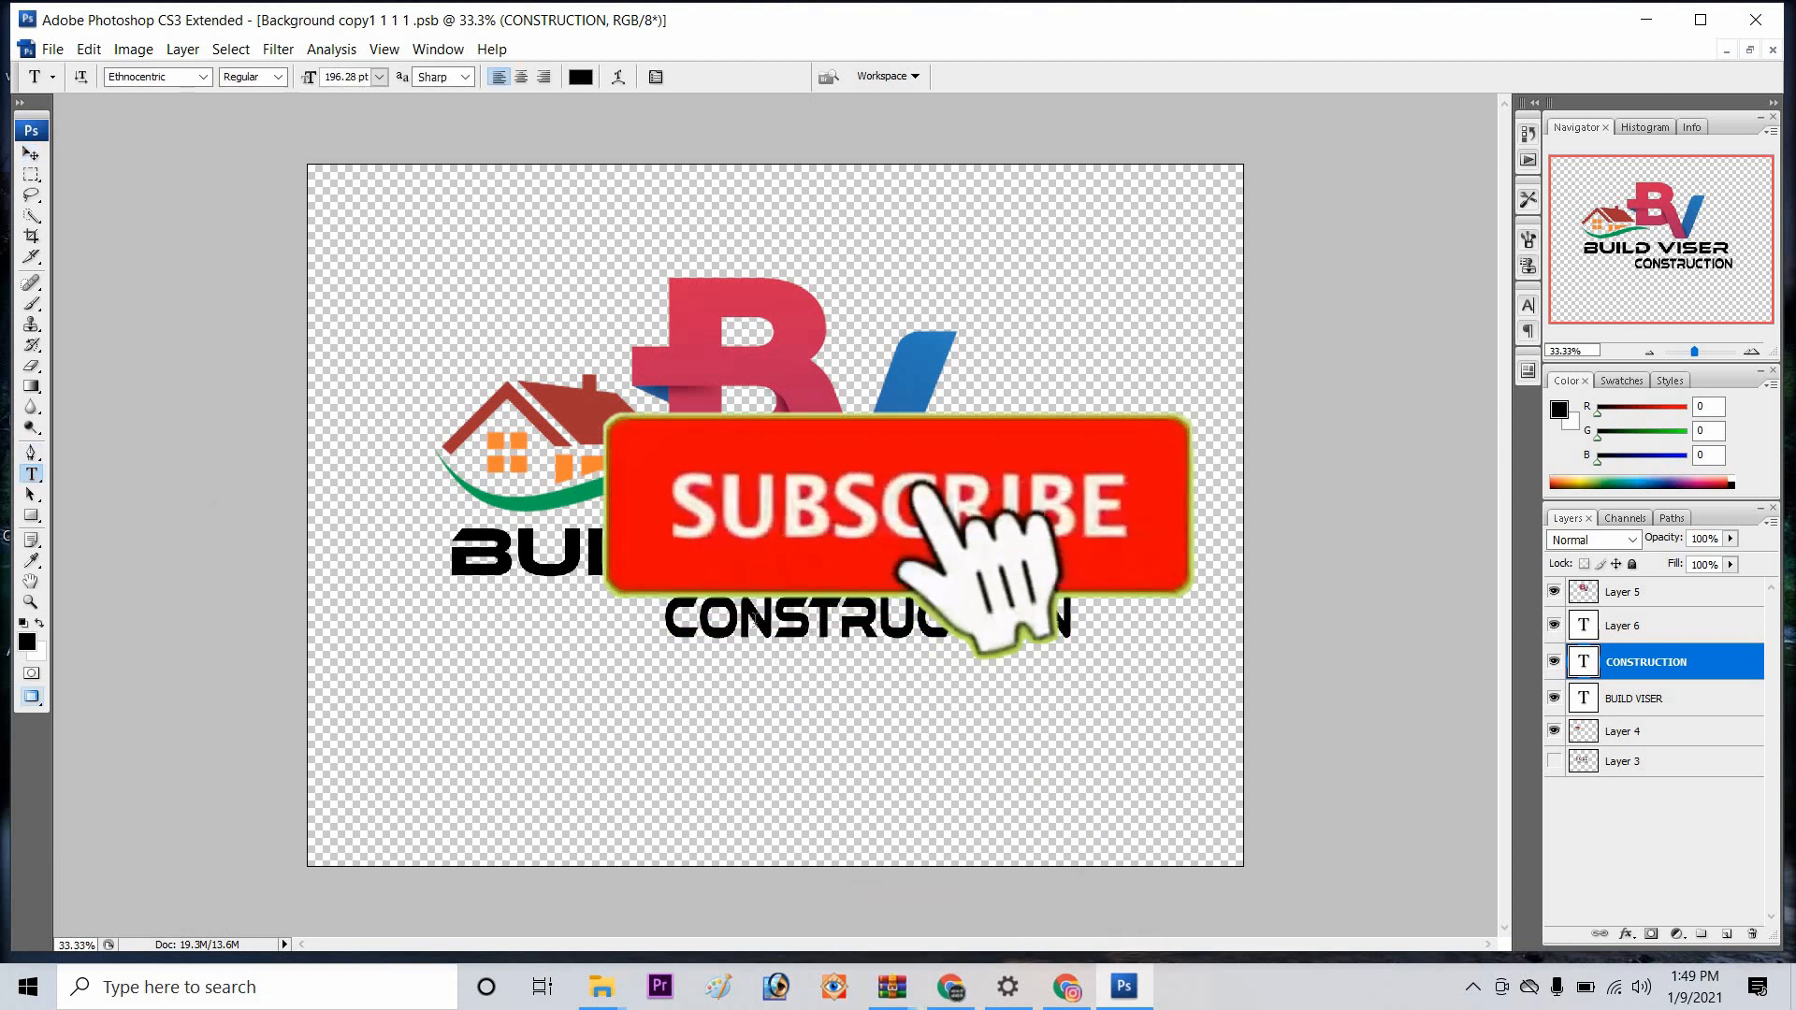
{"action": "left_click_drag", "start_coordinate": [663, 617], "coordinate": [868, 647]}
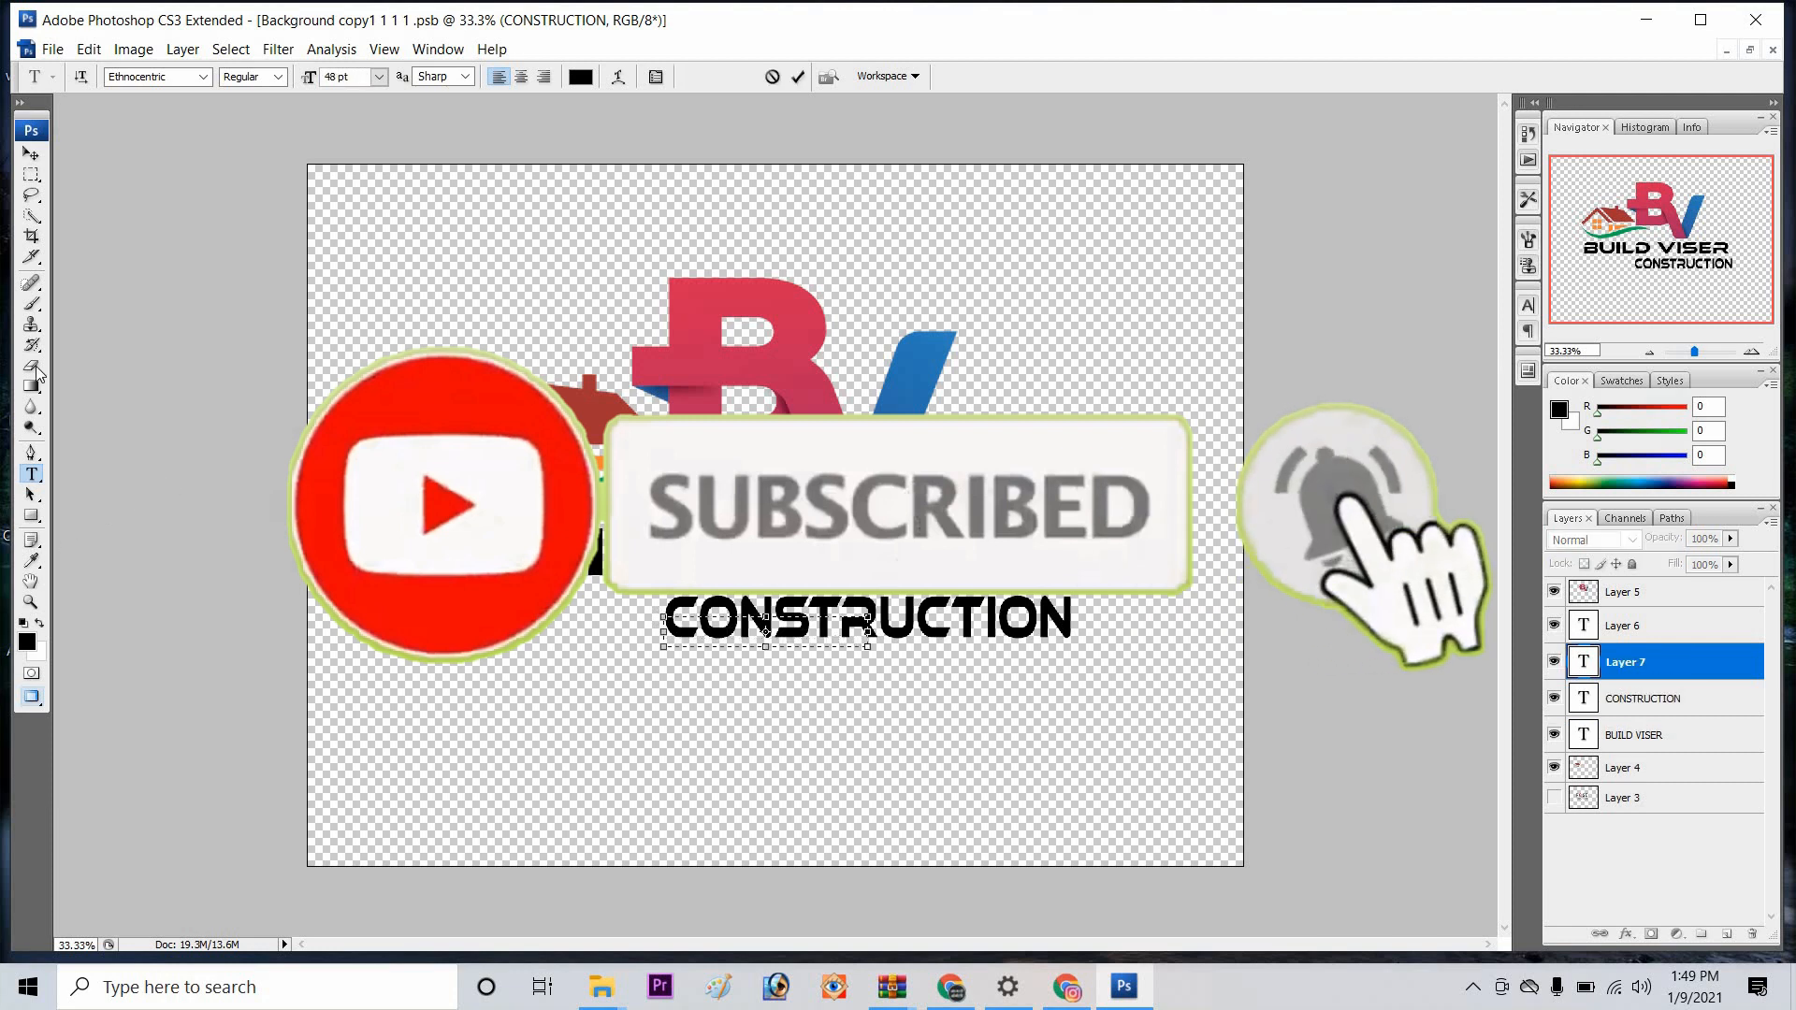
{"action": "left_click", "coordinate": [32, 153]}
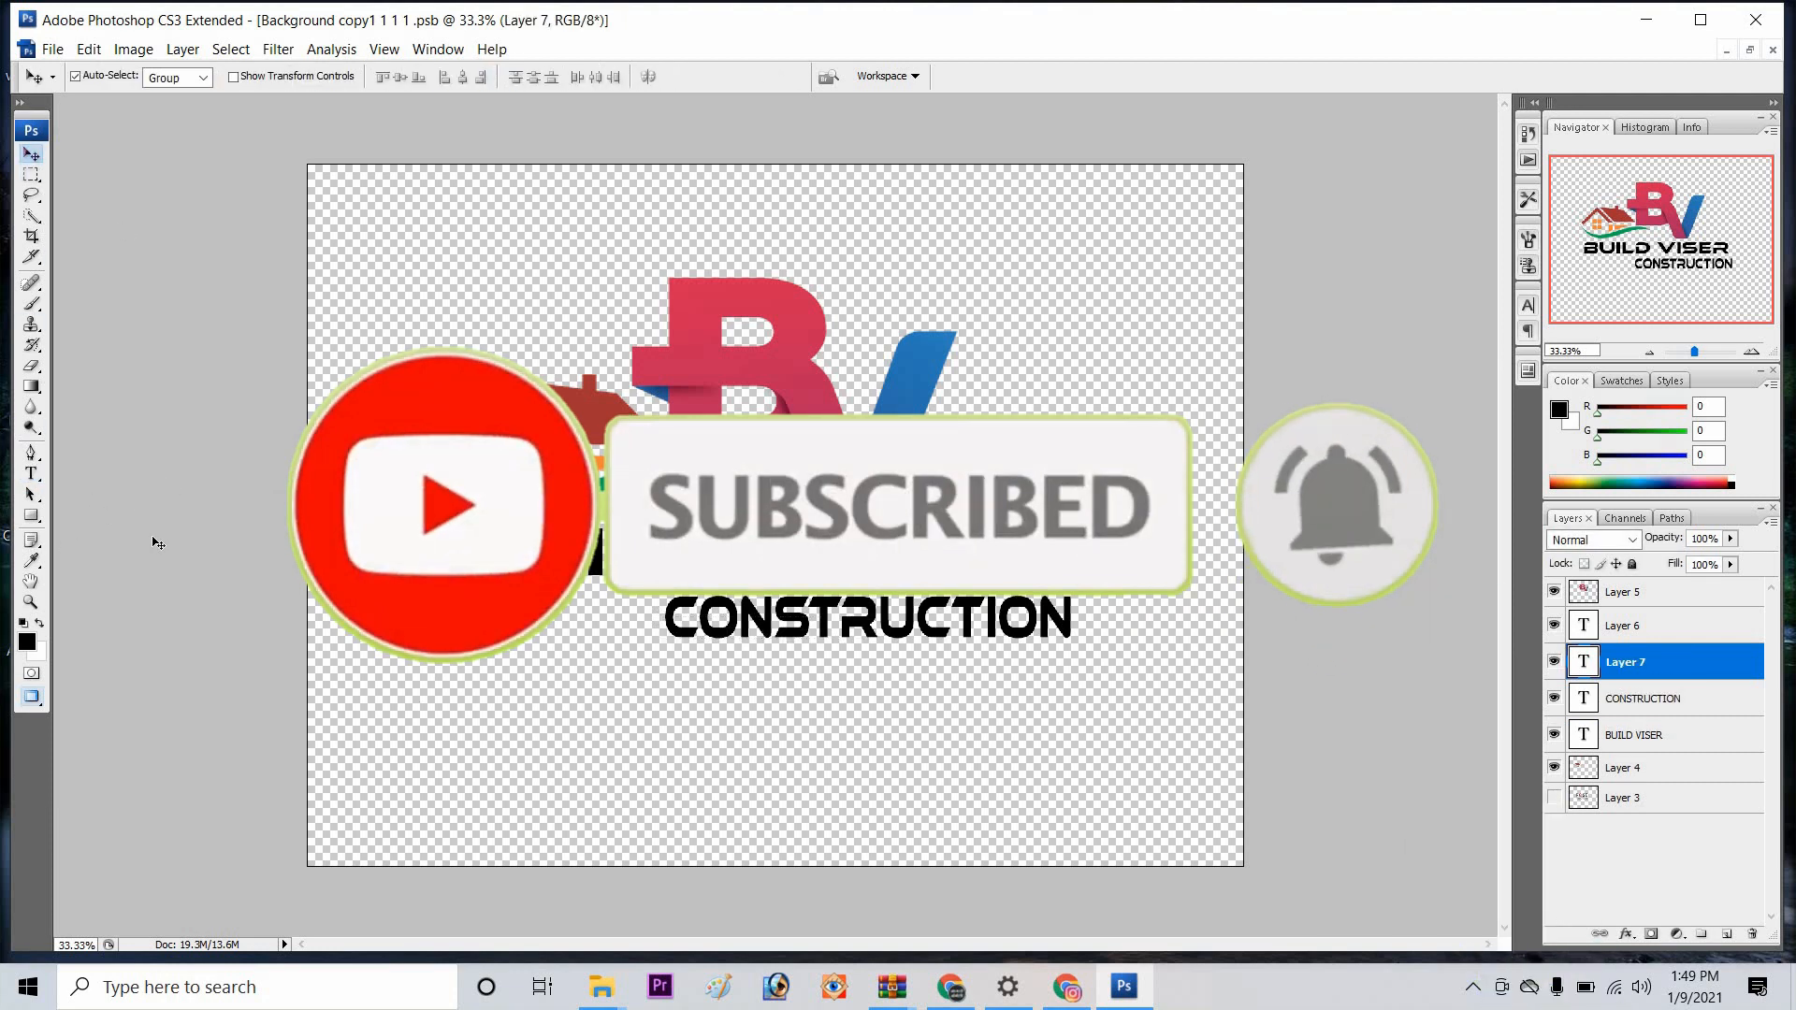
{"action": "left_click", "coordinate": [824, 632]}
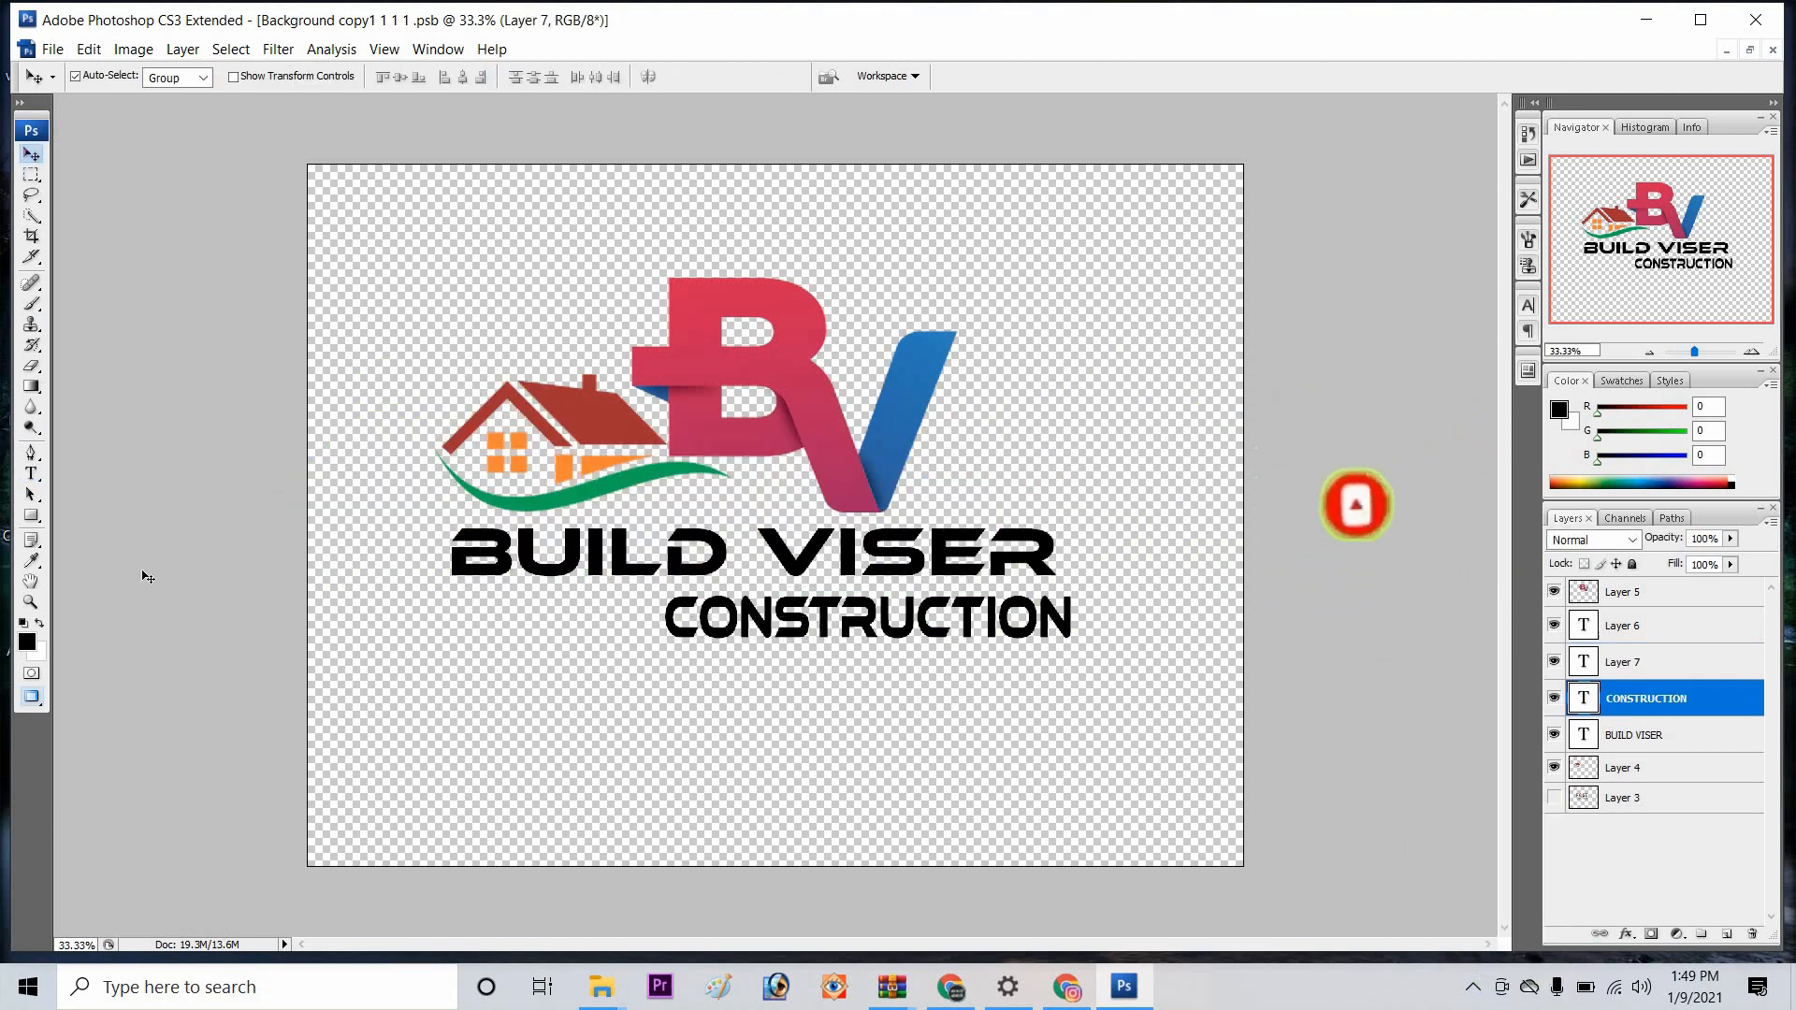
Step: Change the colour of the "CONSTRUCTION" text to a near-white tint
{"action": "left_click", "coordinate": [30, 474]}
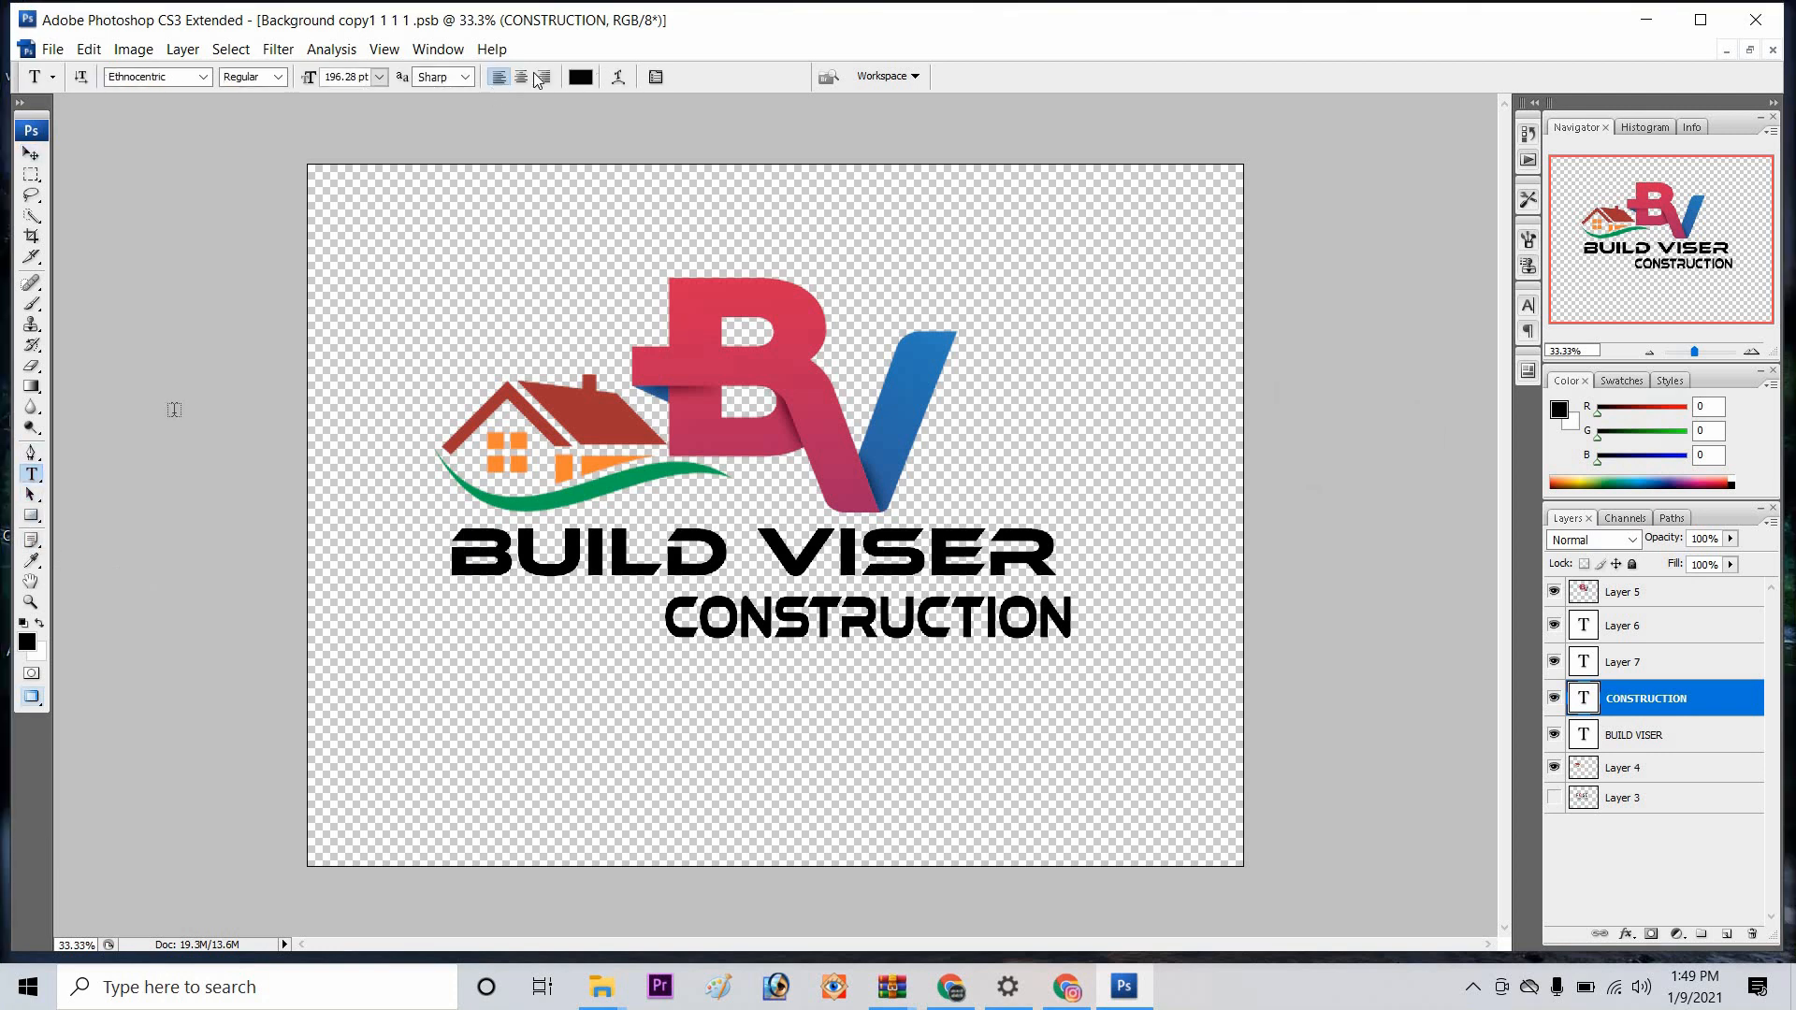
{"action": "left_click", "coordinate": [579, 76]}
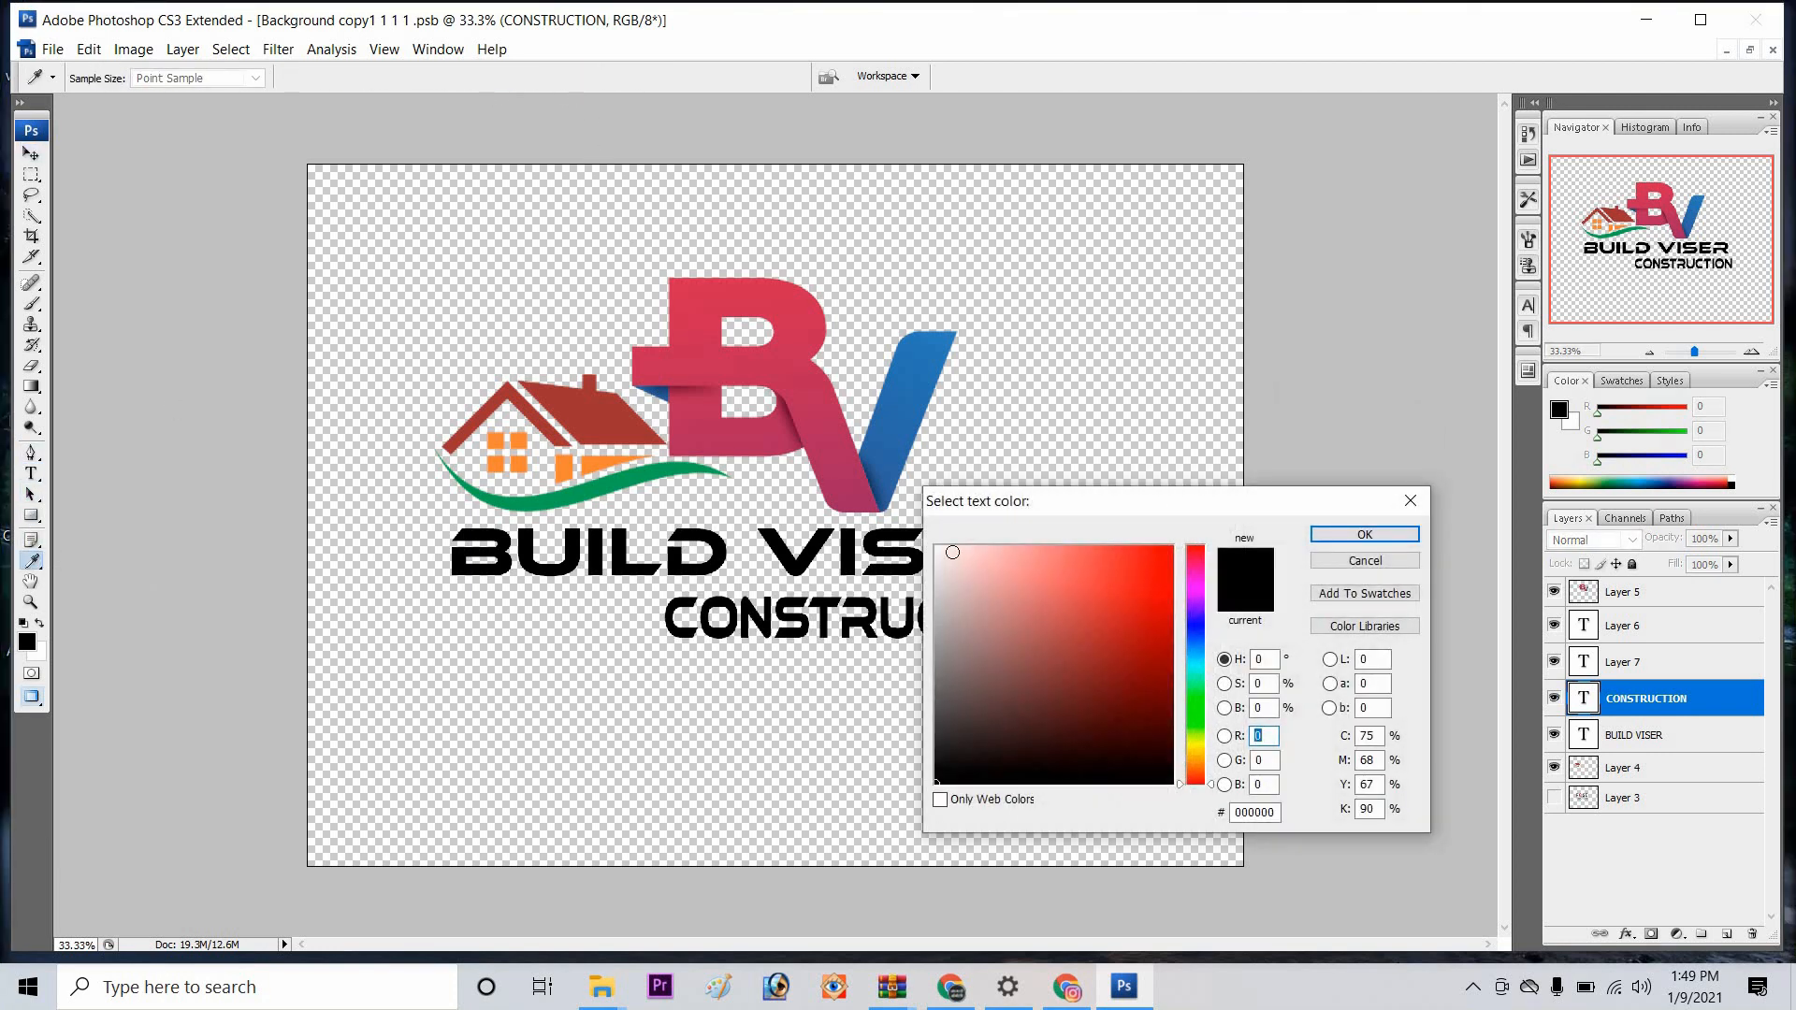
{"action": "left_click", "coordinate": [939, 549]}
{"action": "left_click", "coordinate": [1324, 538]}
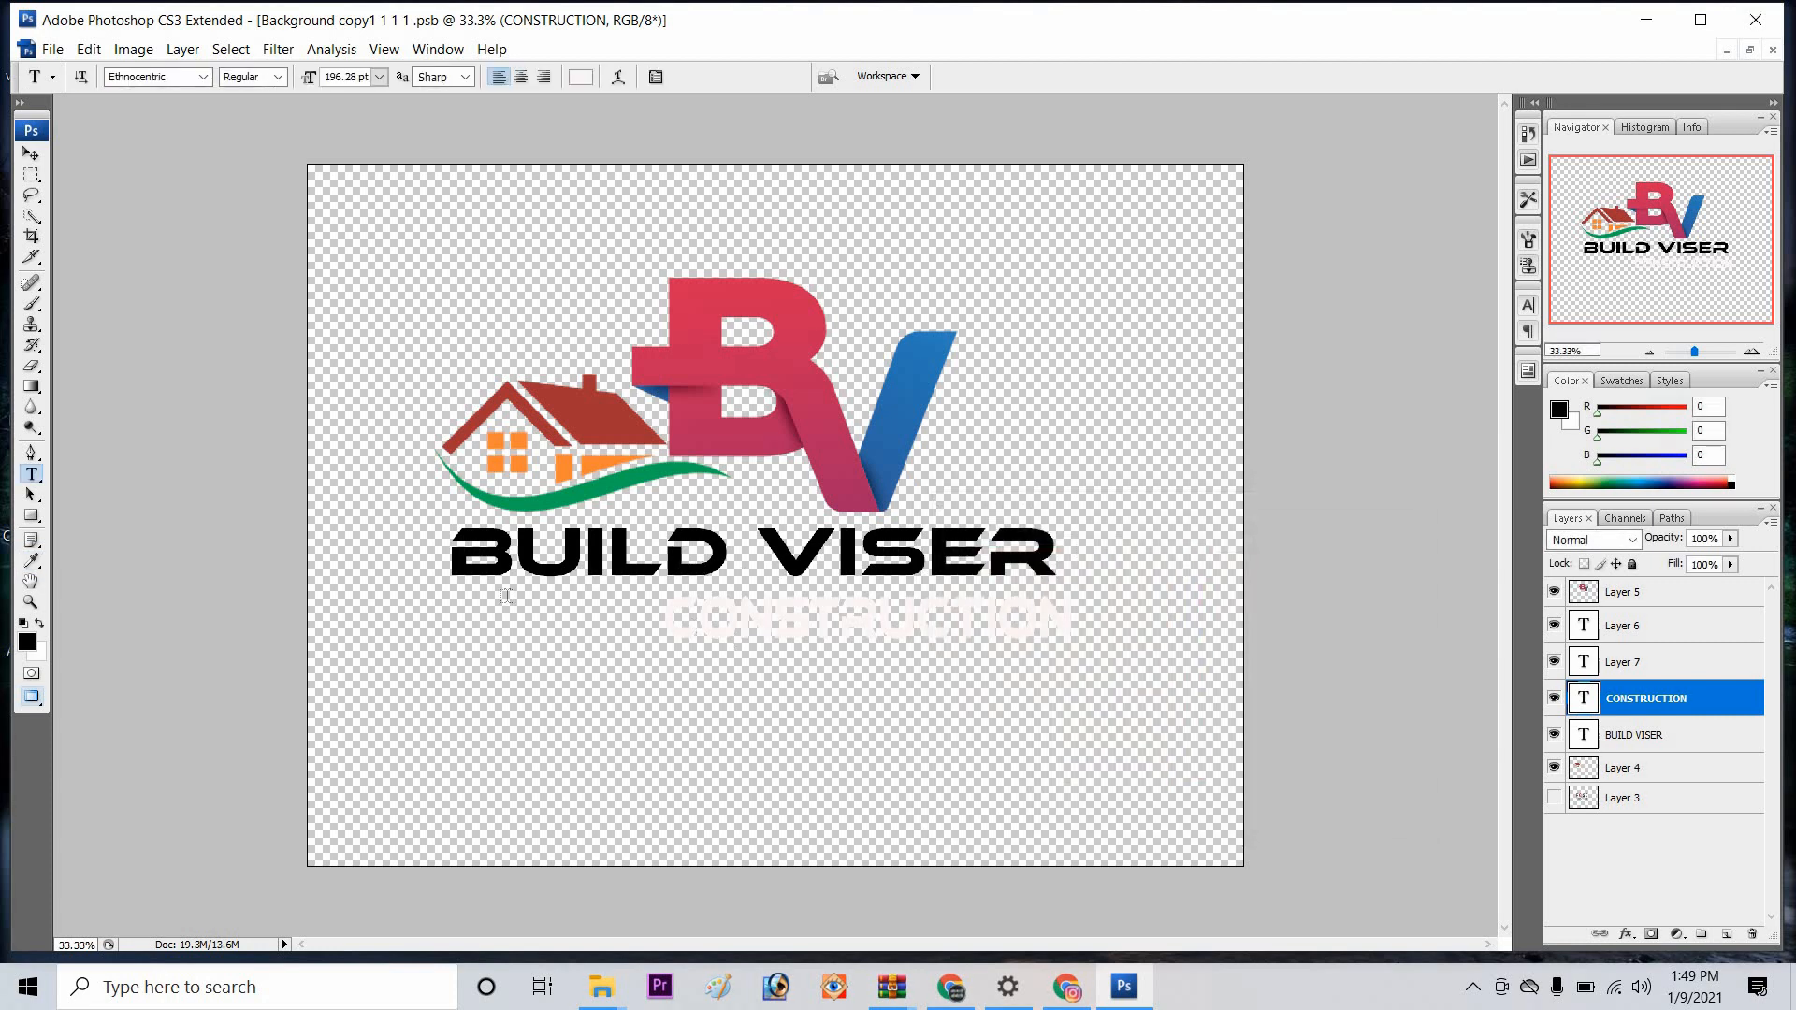
Step: Select the house, BV letters and both company name texts together, and scale them proportionally to 121.2% about their centre
{"action": "left_click", "coordinate": [31, 154]}
{"action": "left_click_drag", "start_coordinate": [354, 189], "coordinate": [958, 669]}
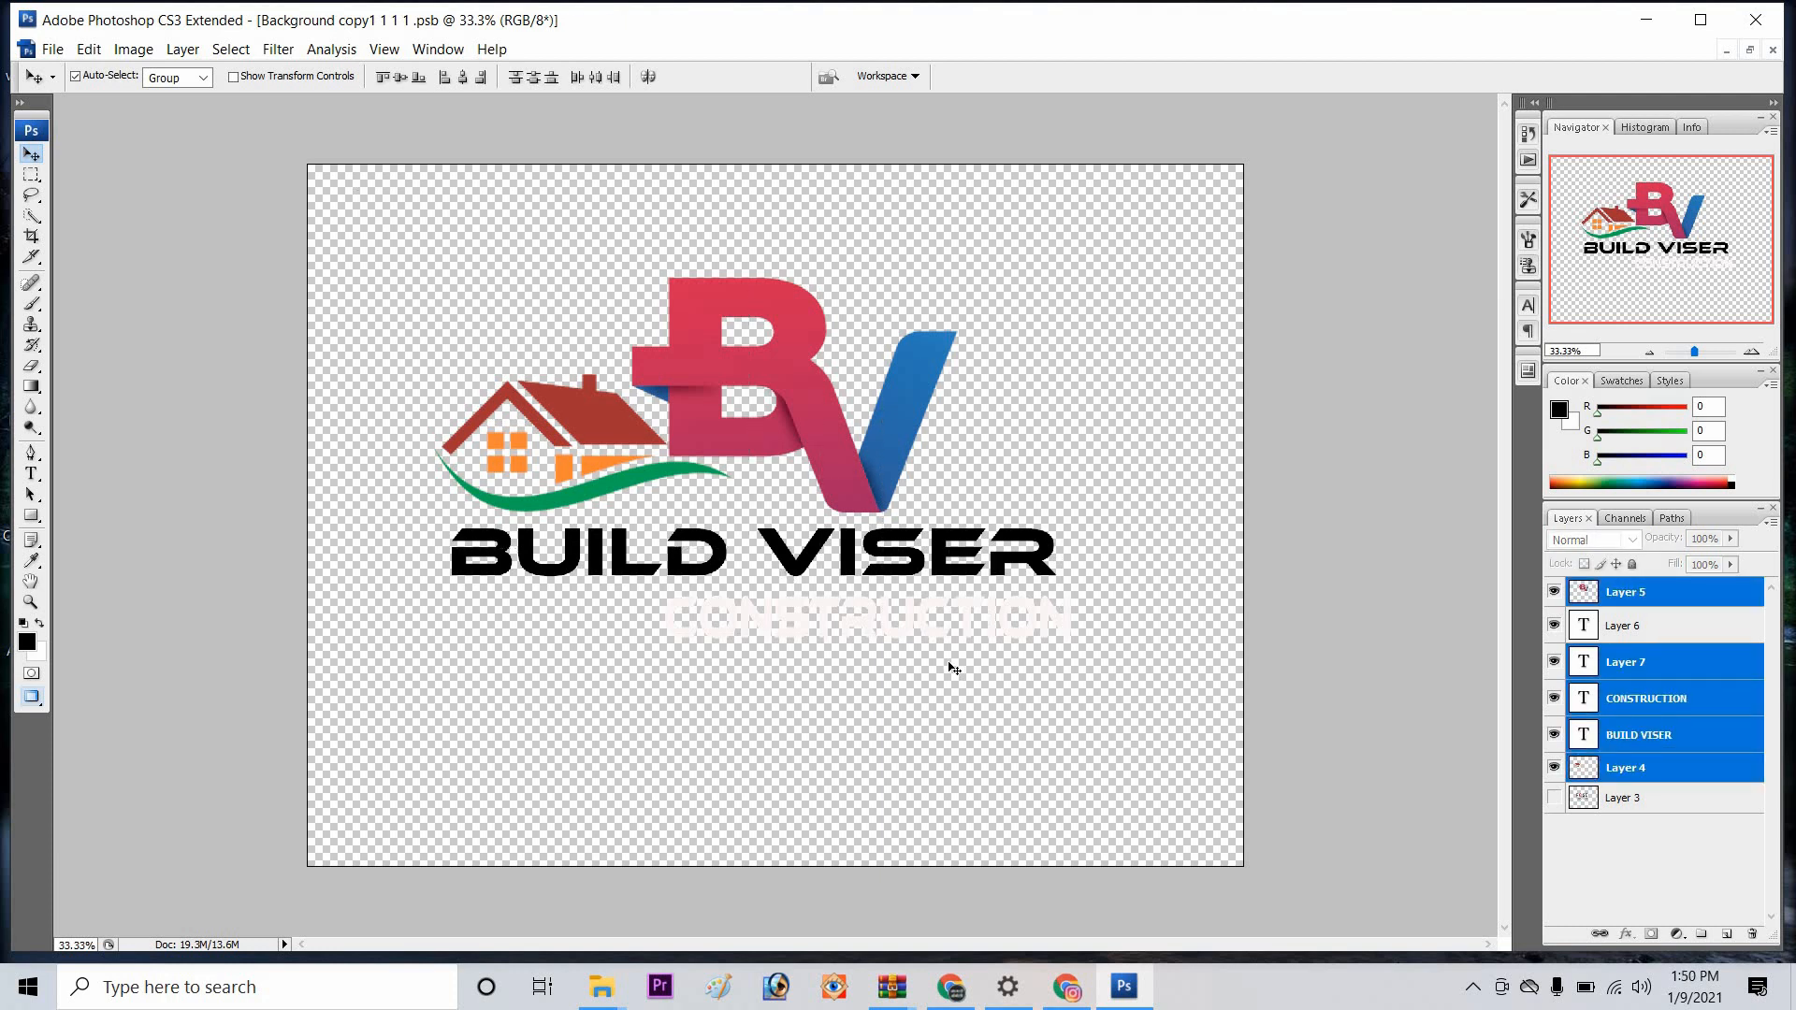
{"action": "key", "text": "ctrl+t"}
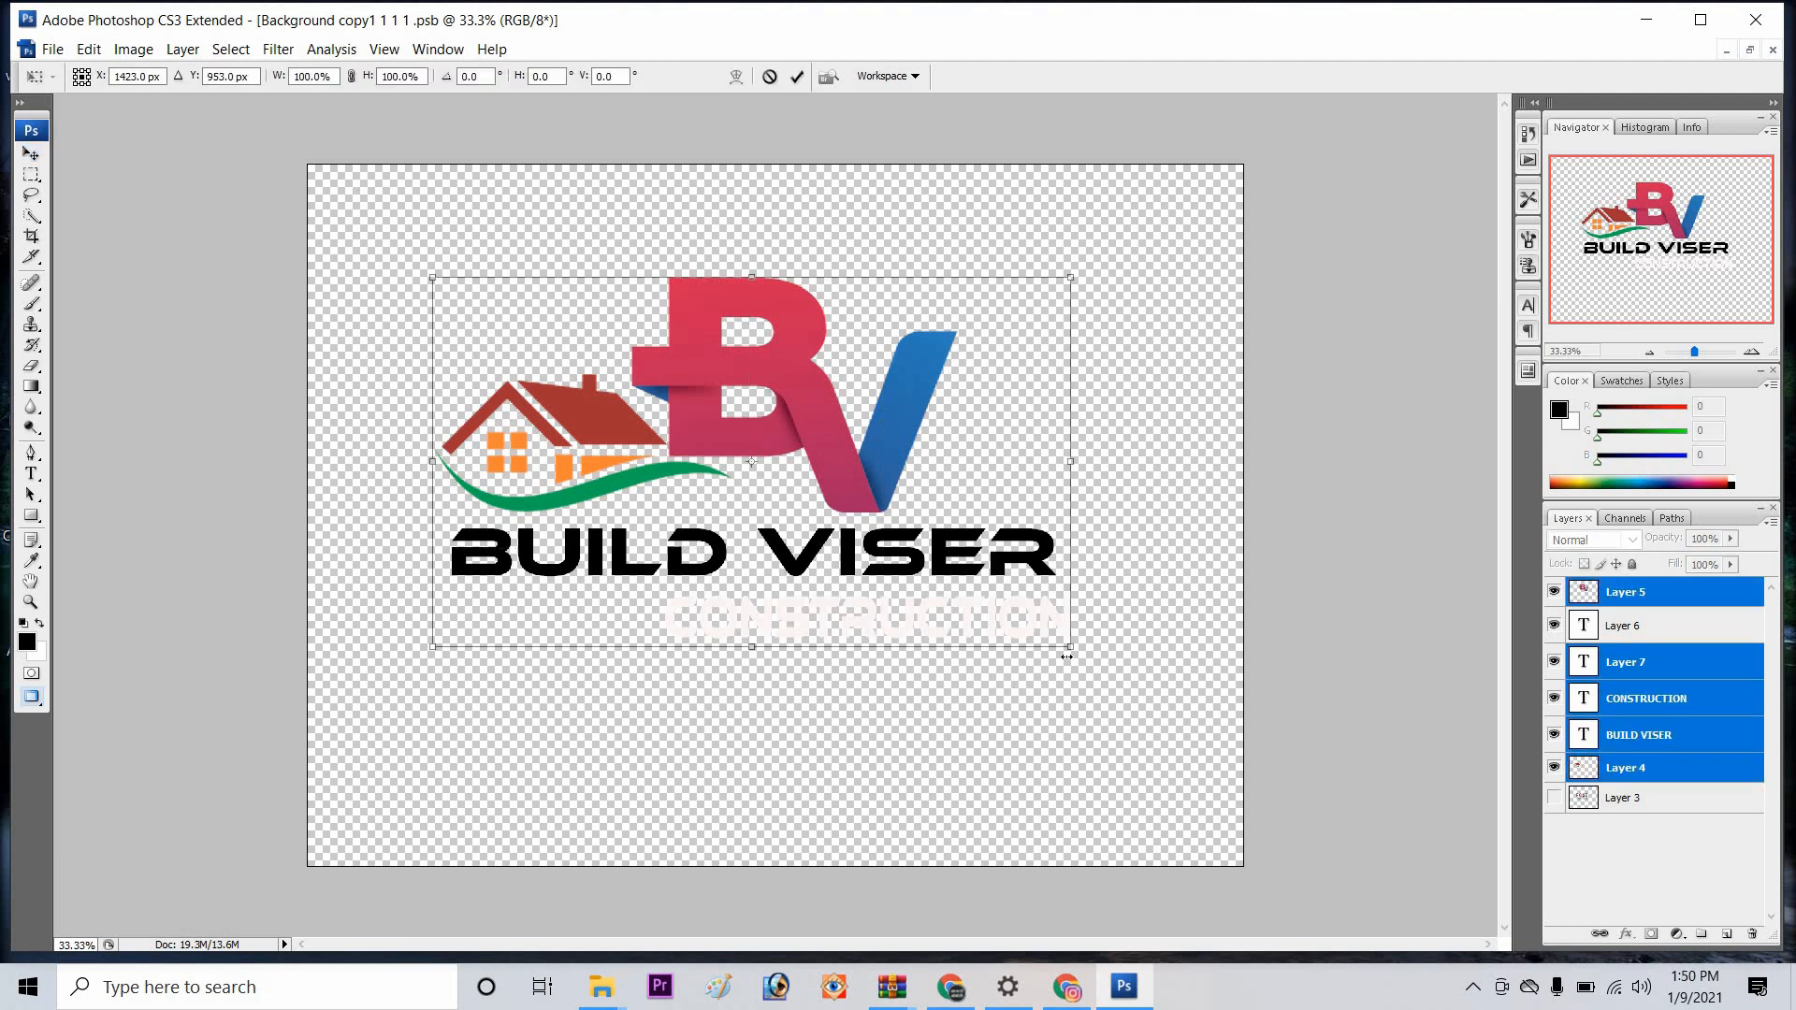
{"action": "left_click_drag", "start_coordinate": [1095, 686], "coordinate": [1137, 686]}
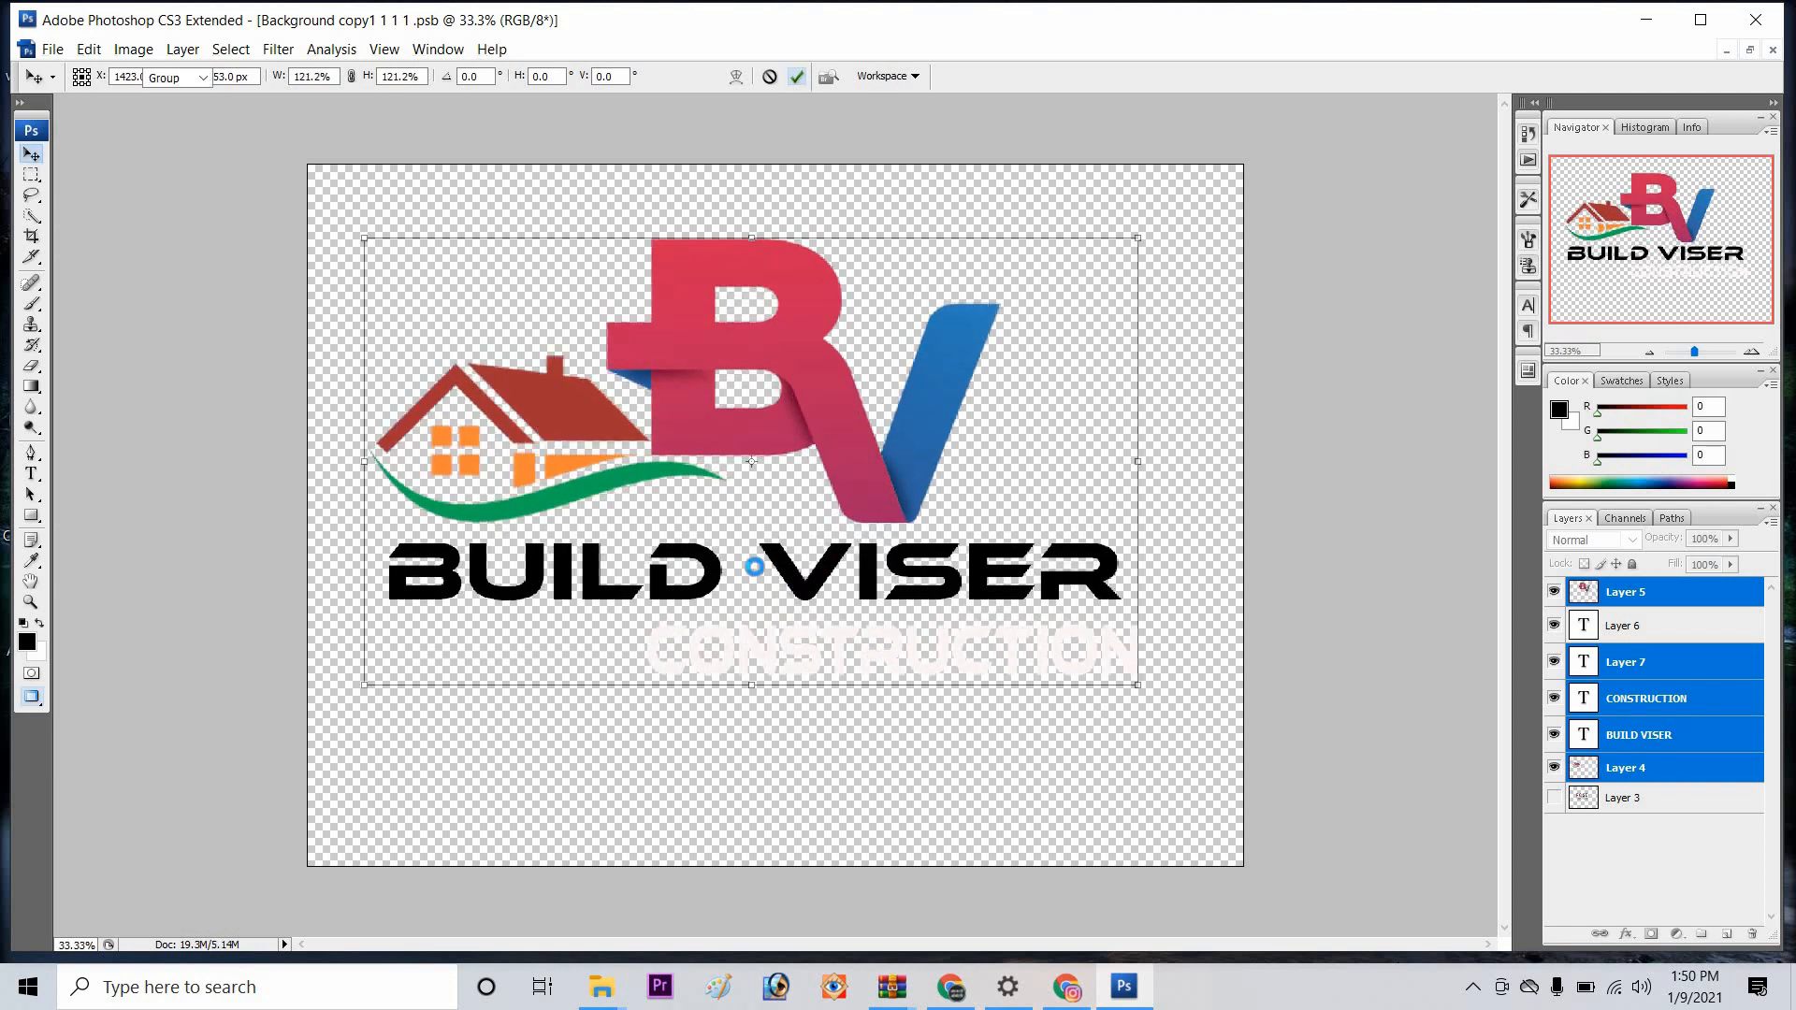
{"action": "key", "text": "Return"}
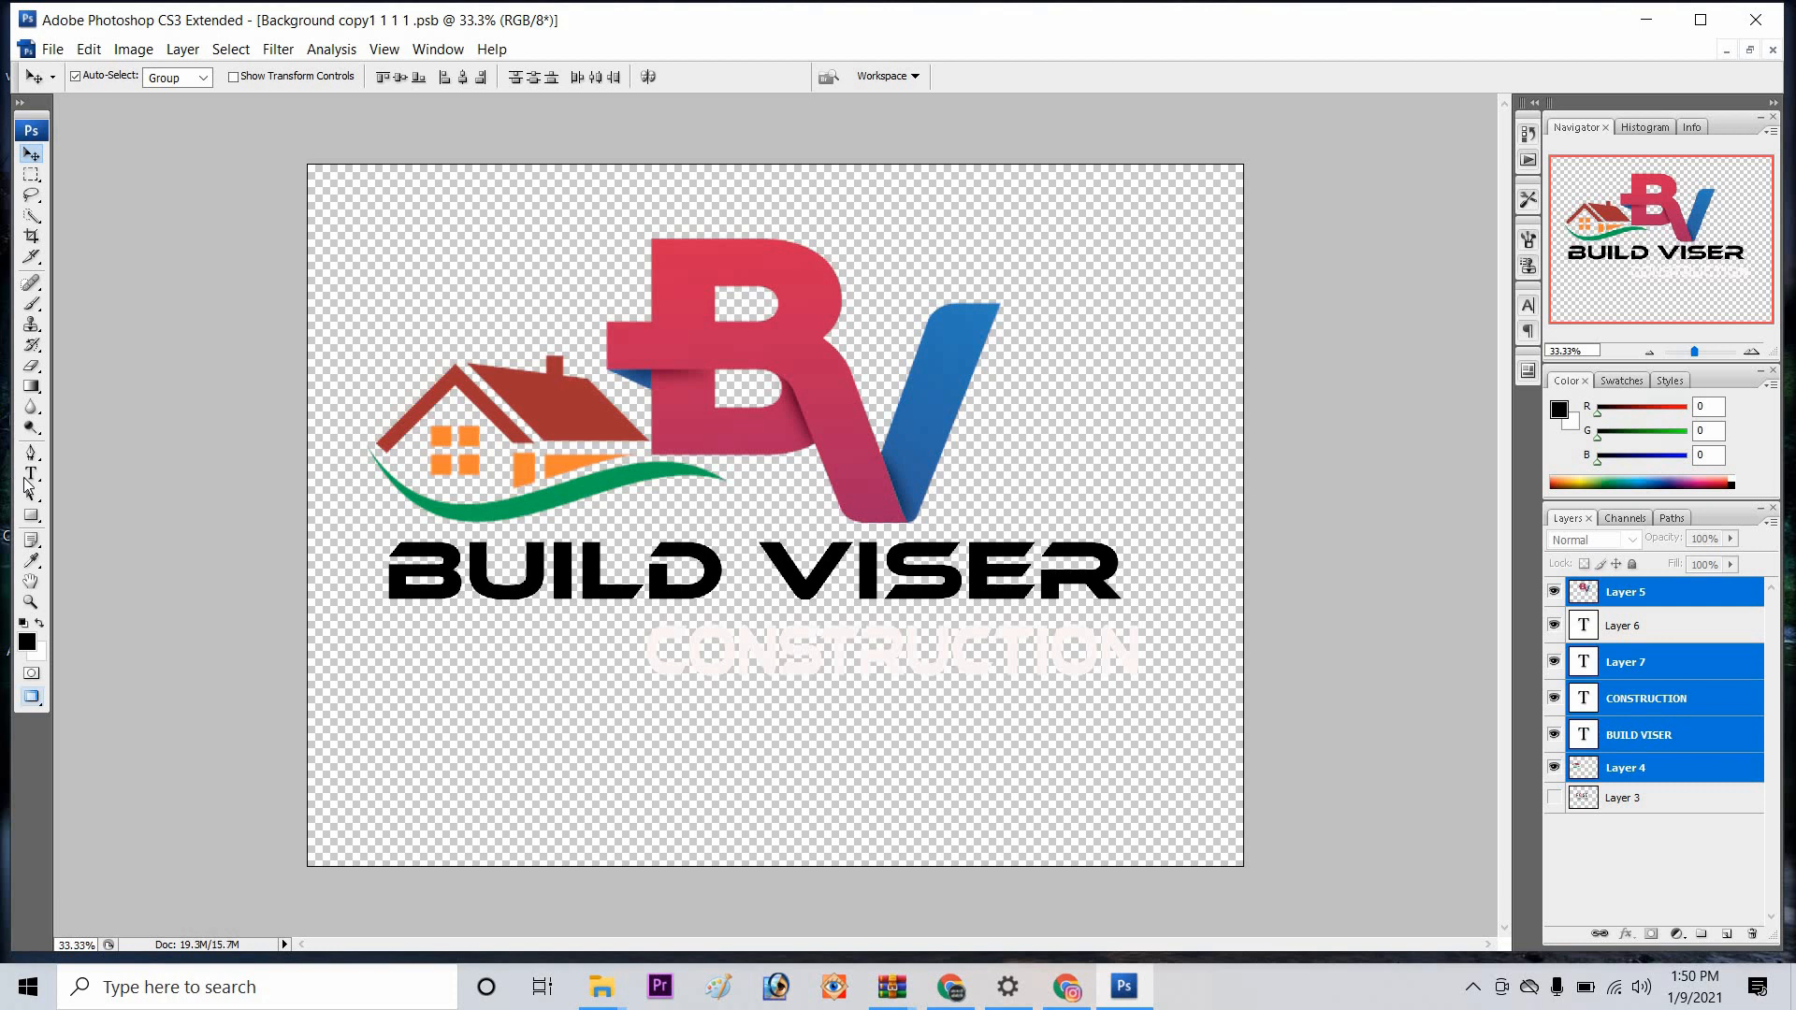
Step: Recolour the selected "BUILD VISER" and "CONSTRUCTION" text layers bright red
{"action": "left_click", "coordinate": [31, 475]}
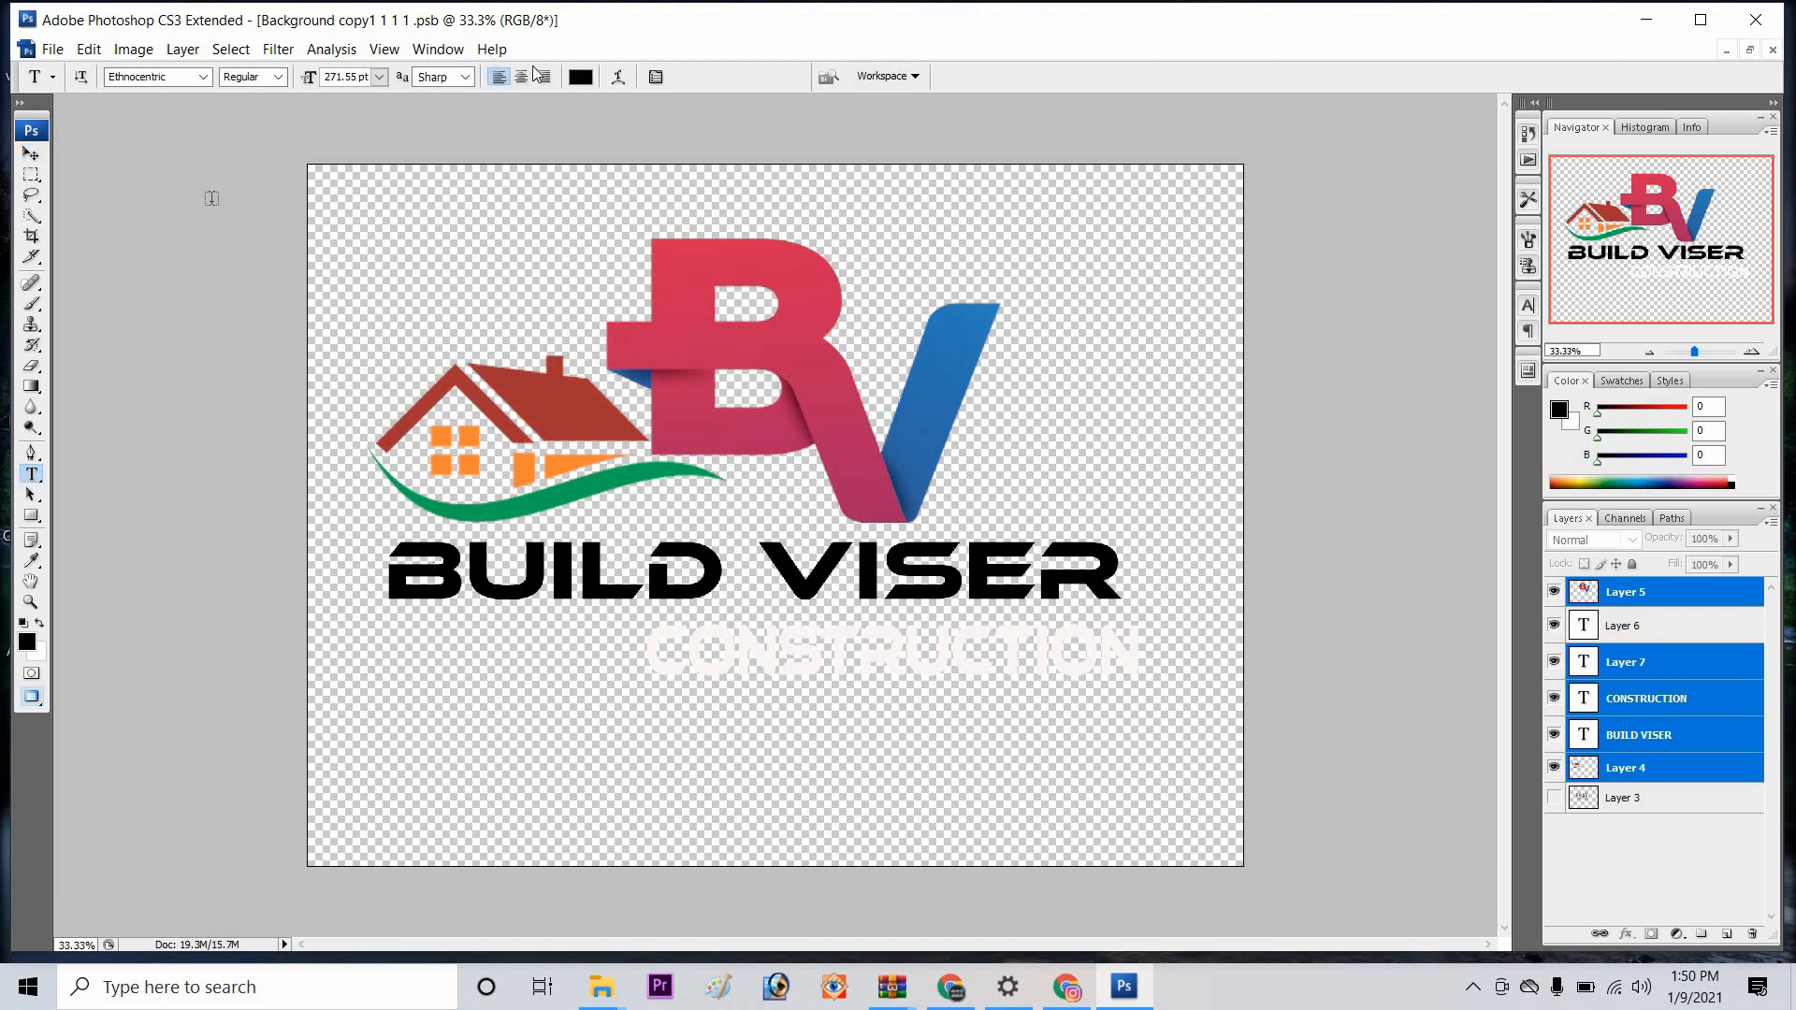
{"action": "left_click", "coordinate": [572, 77]}
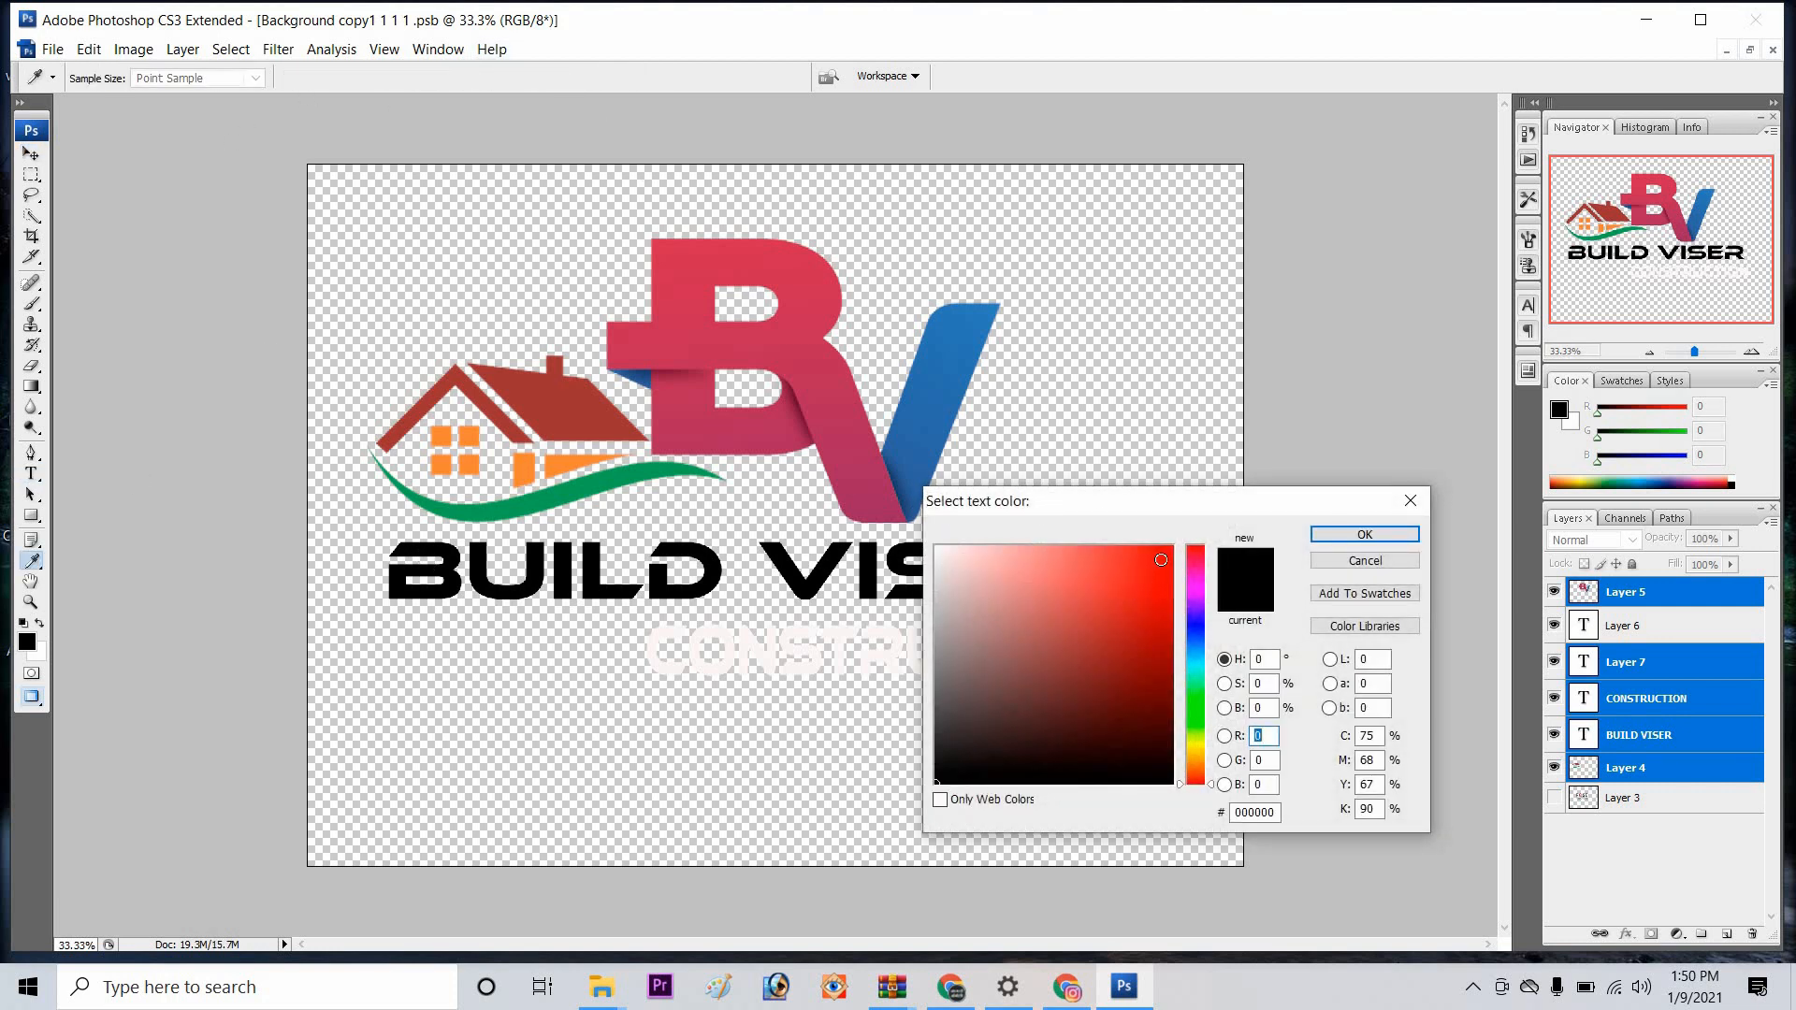
{"action": "left_click", "coordinate": [1161, 560]}
{"action": "left_click", "coordinate": [1364, 534]}
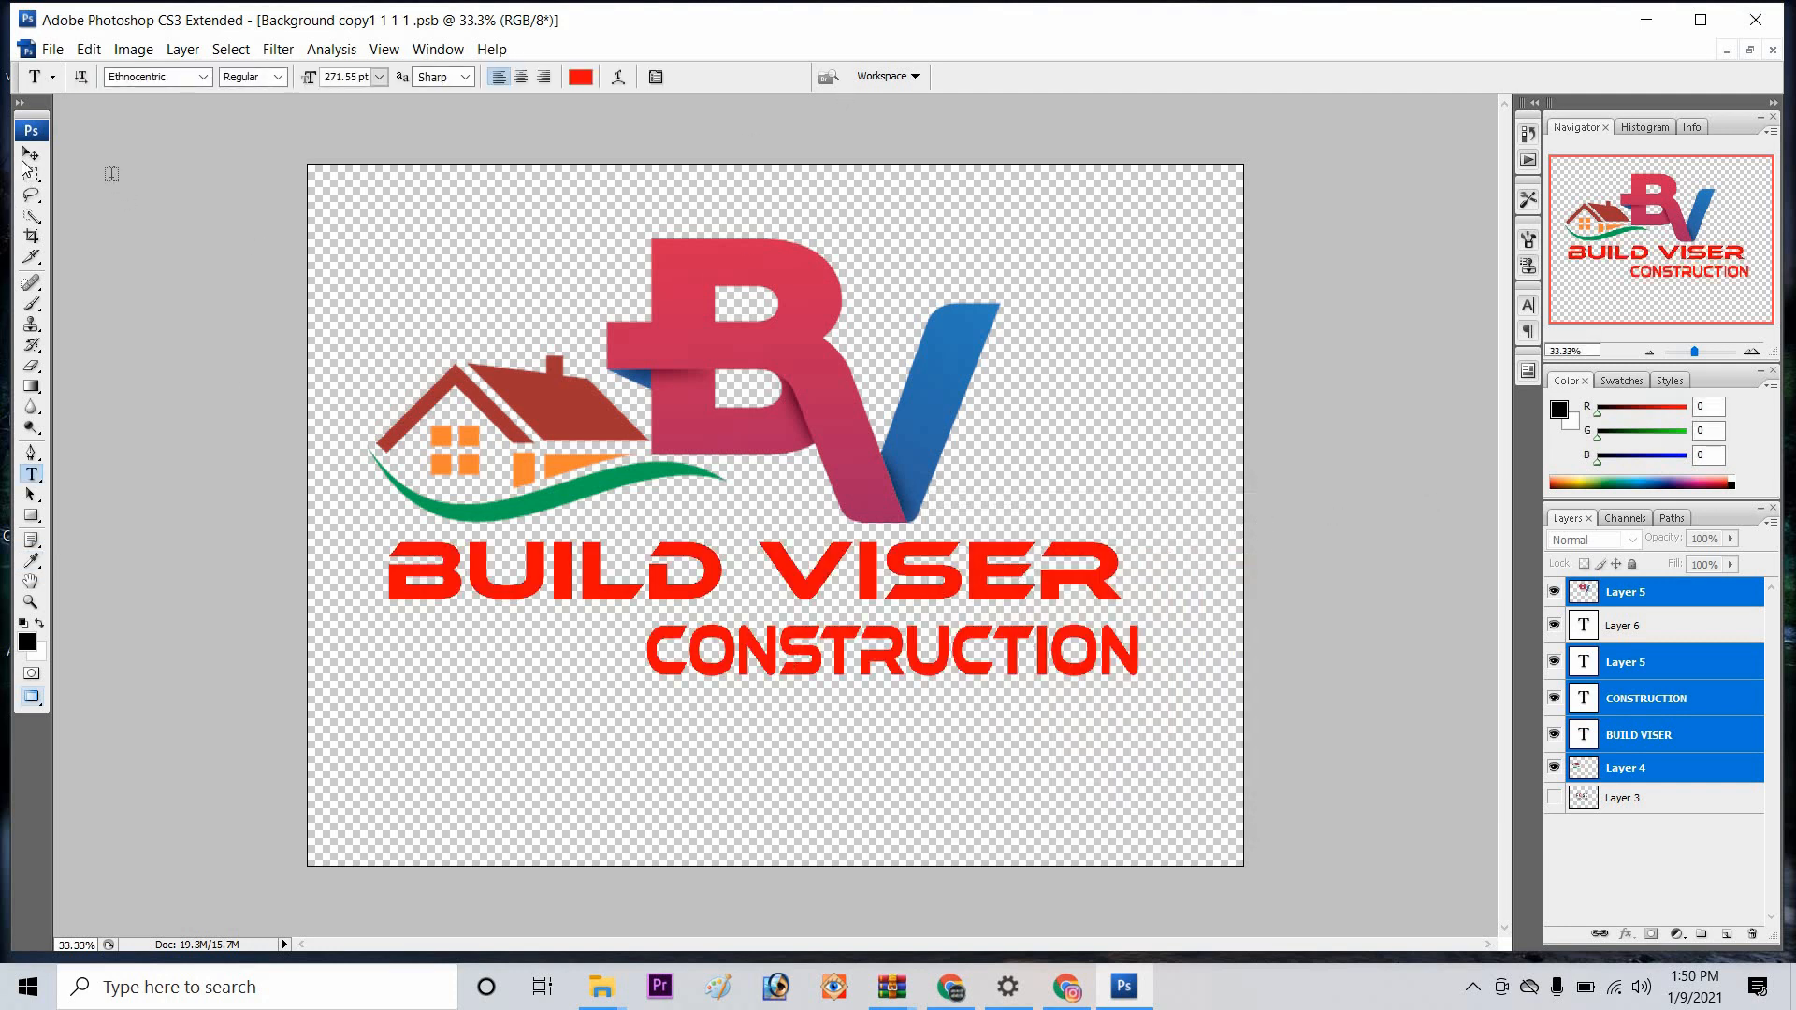
Step: Select only the "CONSTRUCTION" text and set its colour to near-white fff5f5
{"action": "left_click", "coordinate": [31, 154]}
{"action": "left_click", "coordinate": [674, 691]}
{"action": "left_click", "coordinate": [706, 639]}
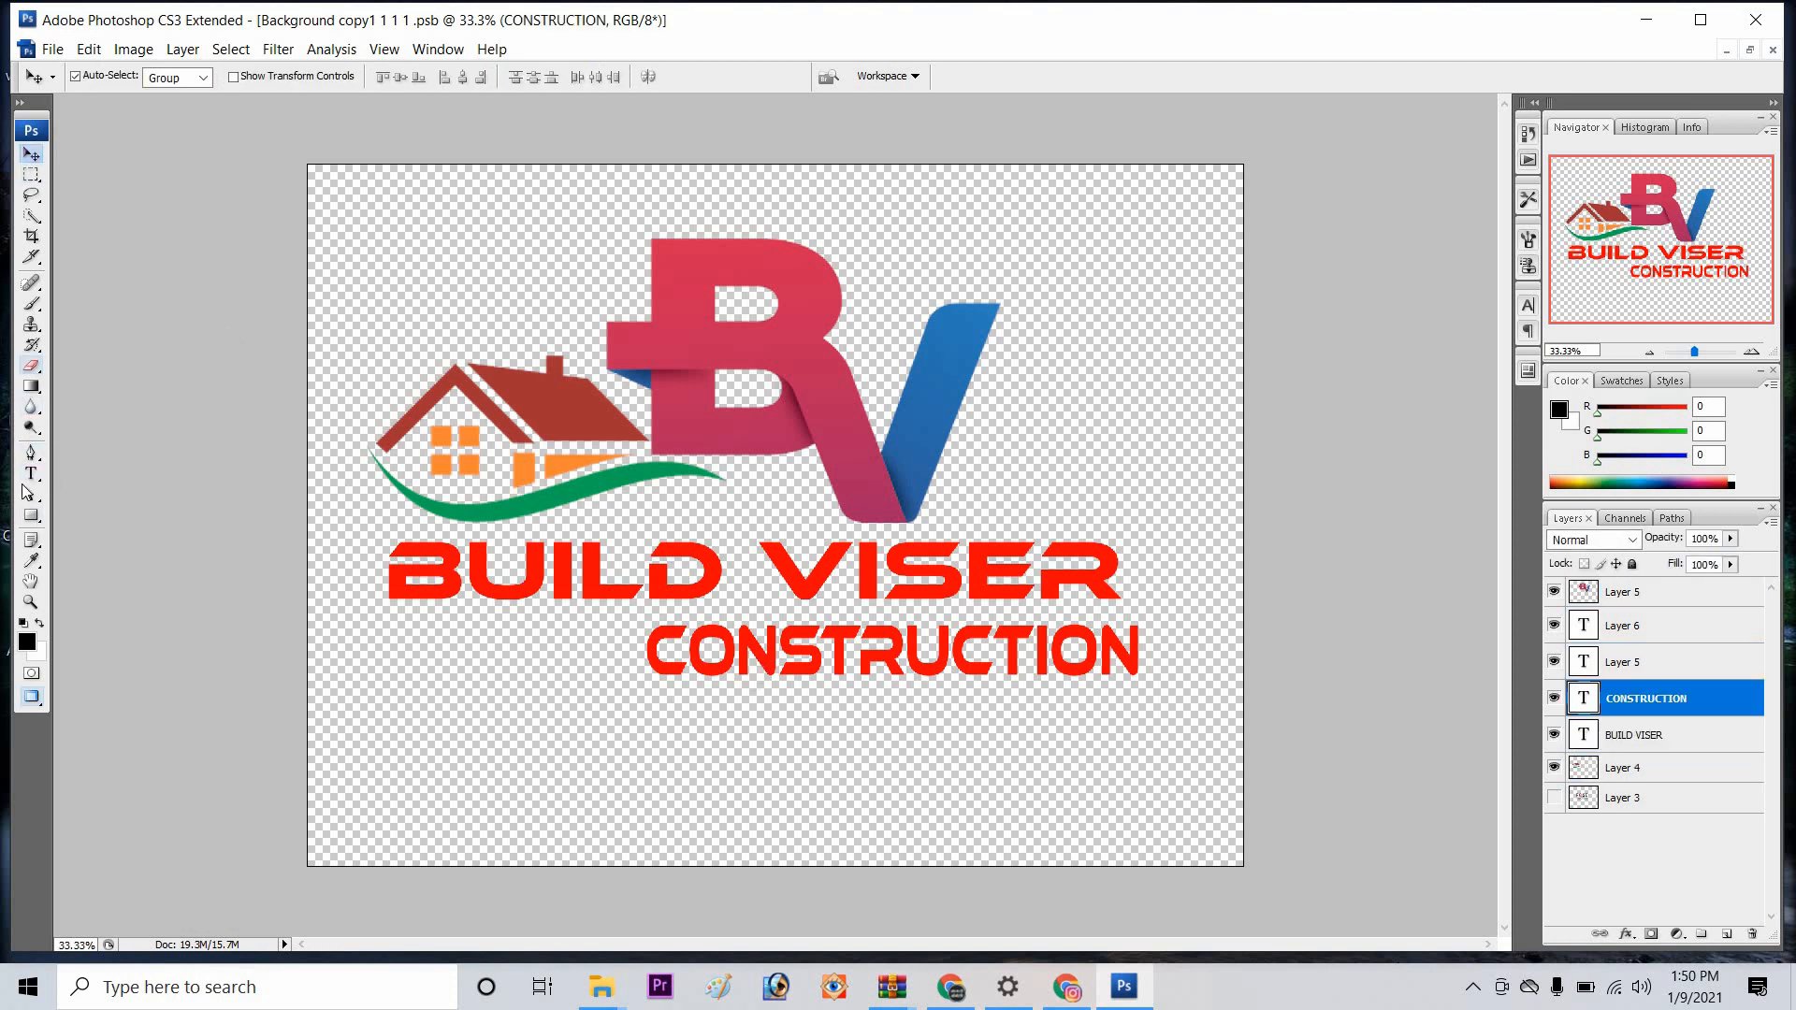
{"action": "left_click", "coordinate": [32, 474]}
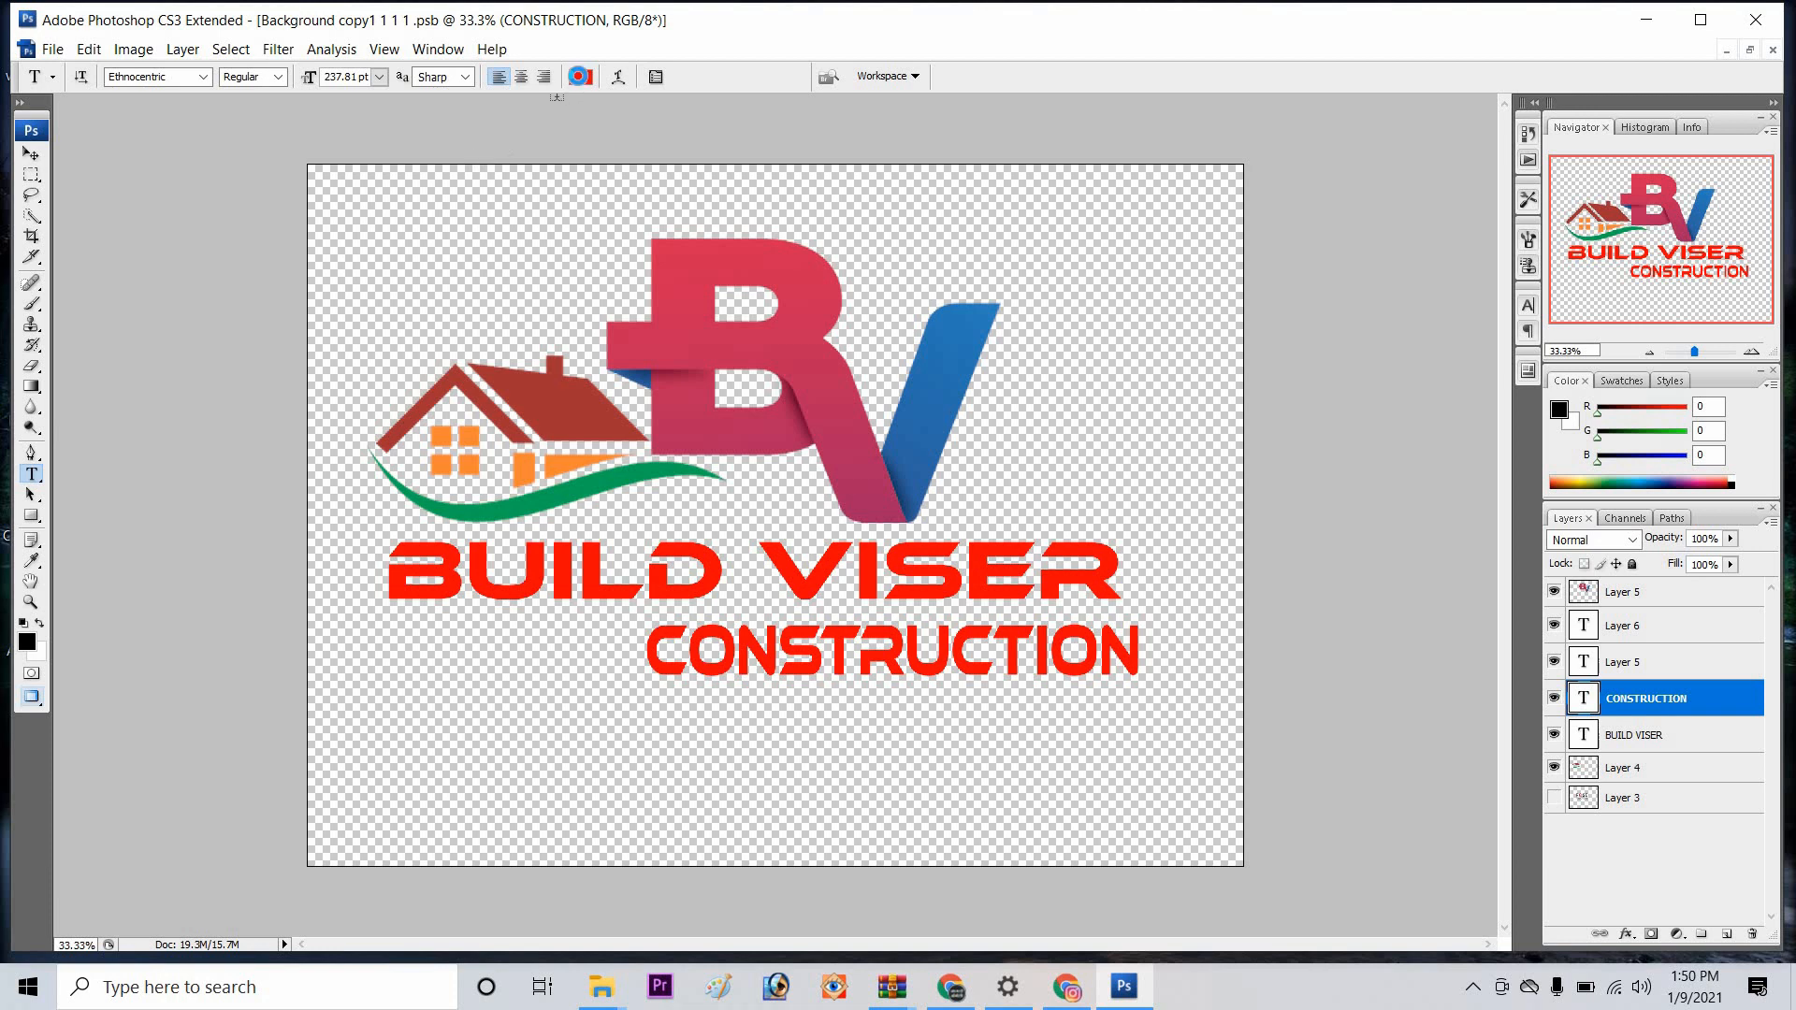
{"action": "left_click", "coordinate": [578, 77]}
{"action": "left_click", "coordinate": [944, 544]}
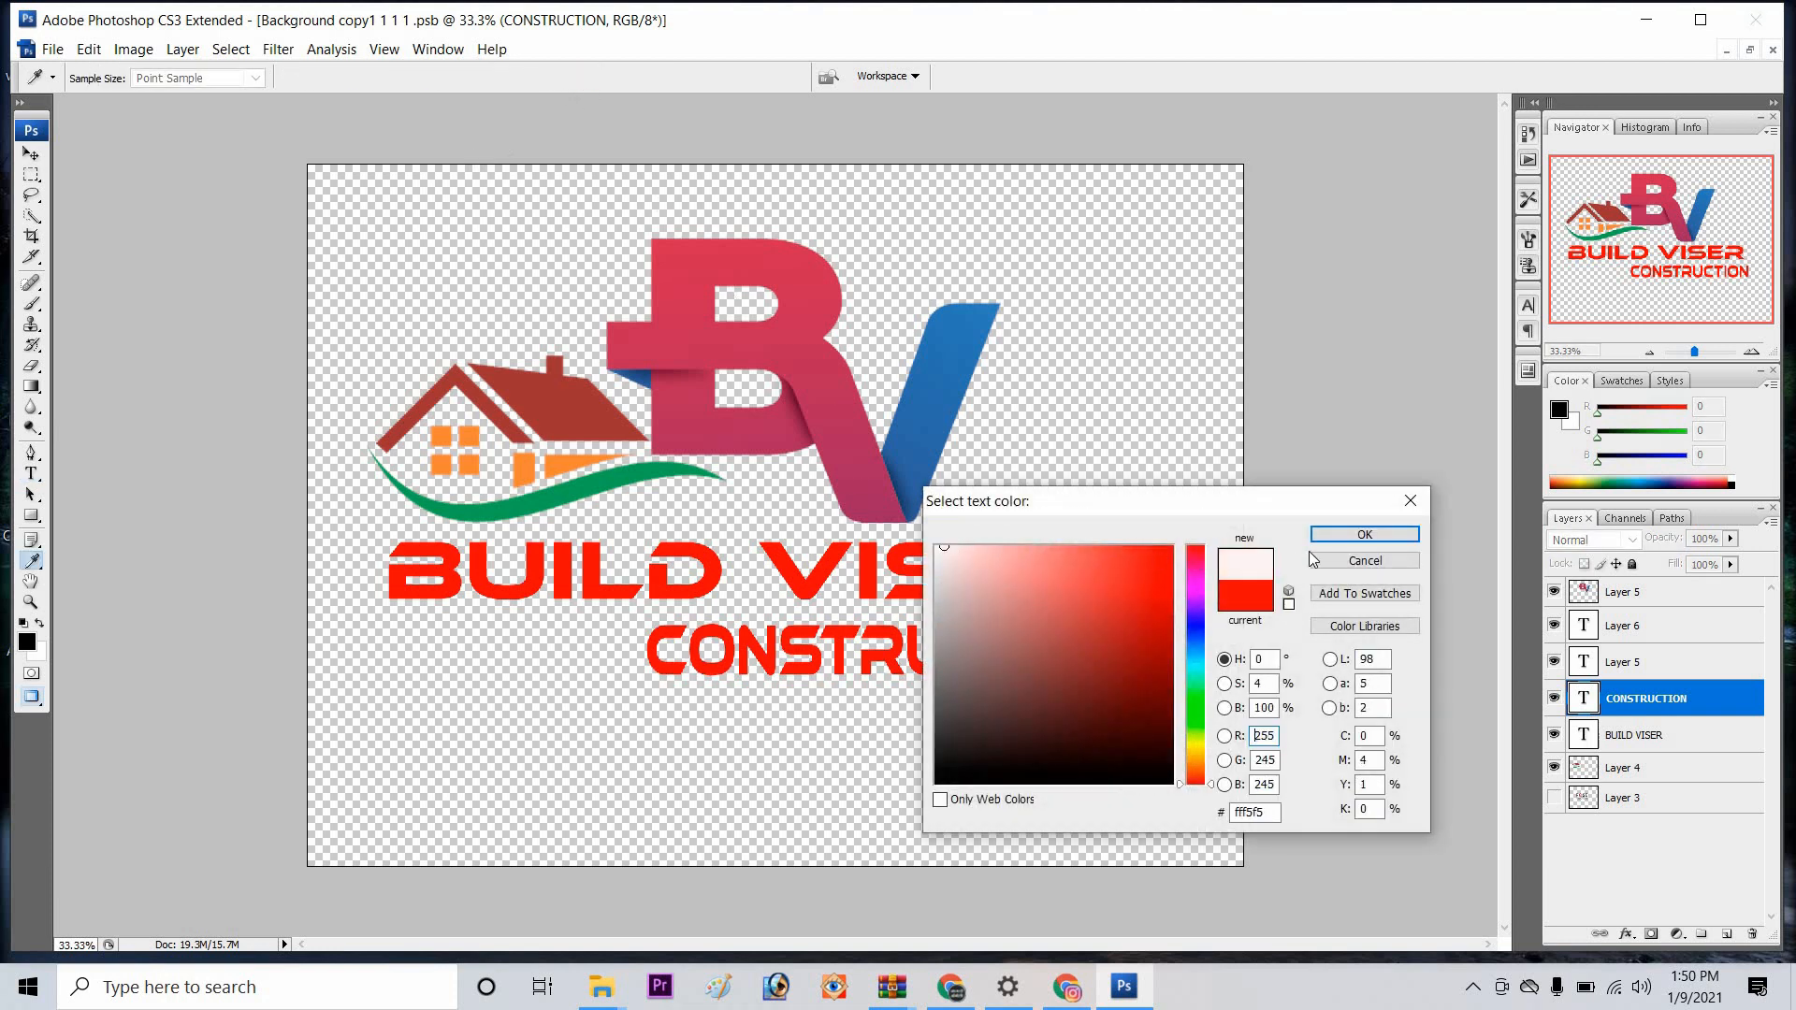
{"action": "left_click", "coordinate": [1338, 535]}
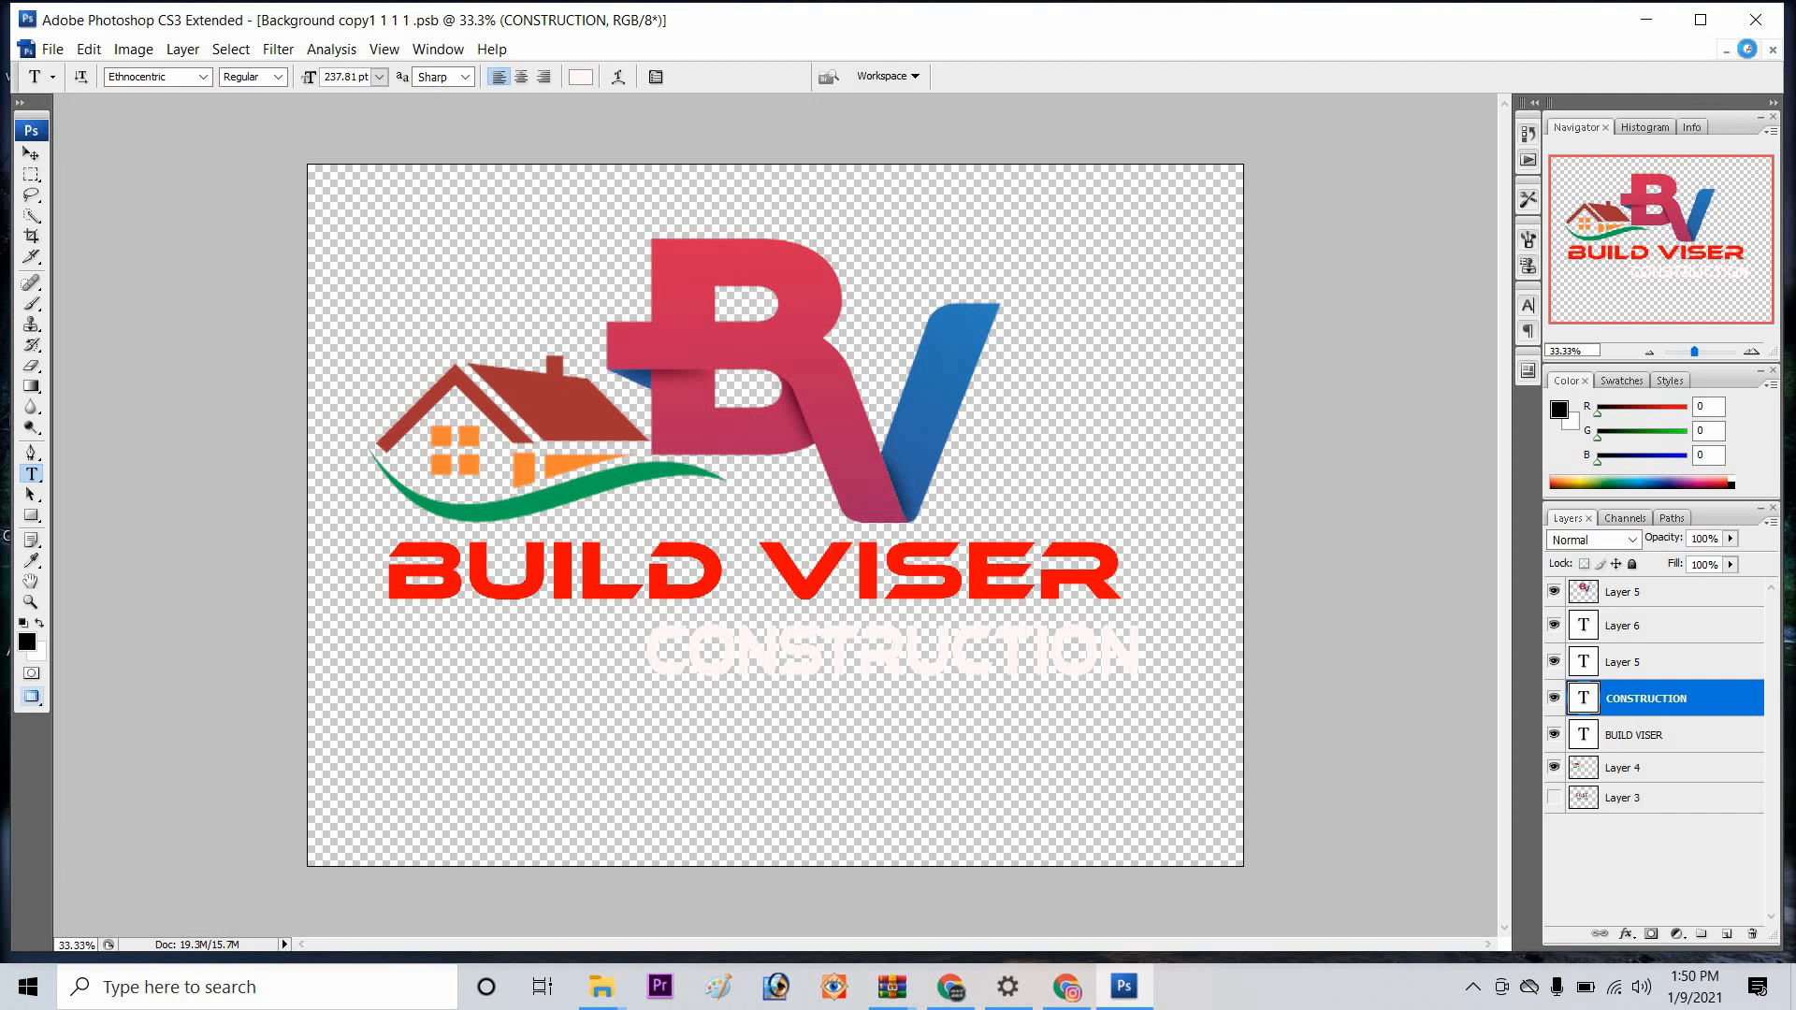
Step: Move the logo's smart object document aside and bring up Logo Mockup (1).psd maximized to view the mockup
{"action": "left_click", "coordinate": [1750, 50]}
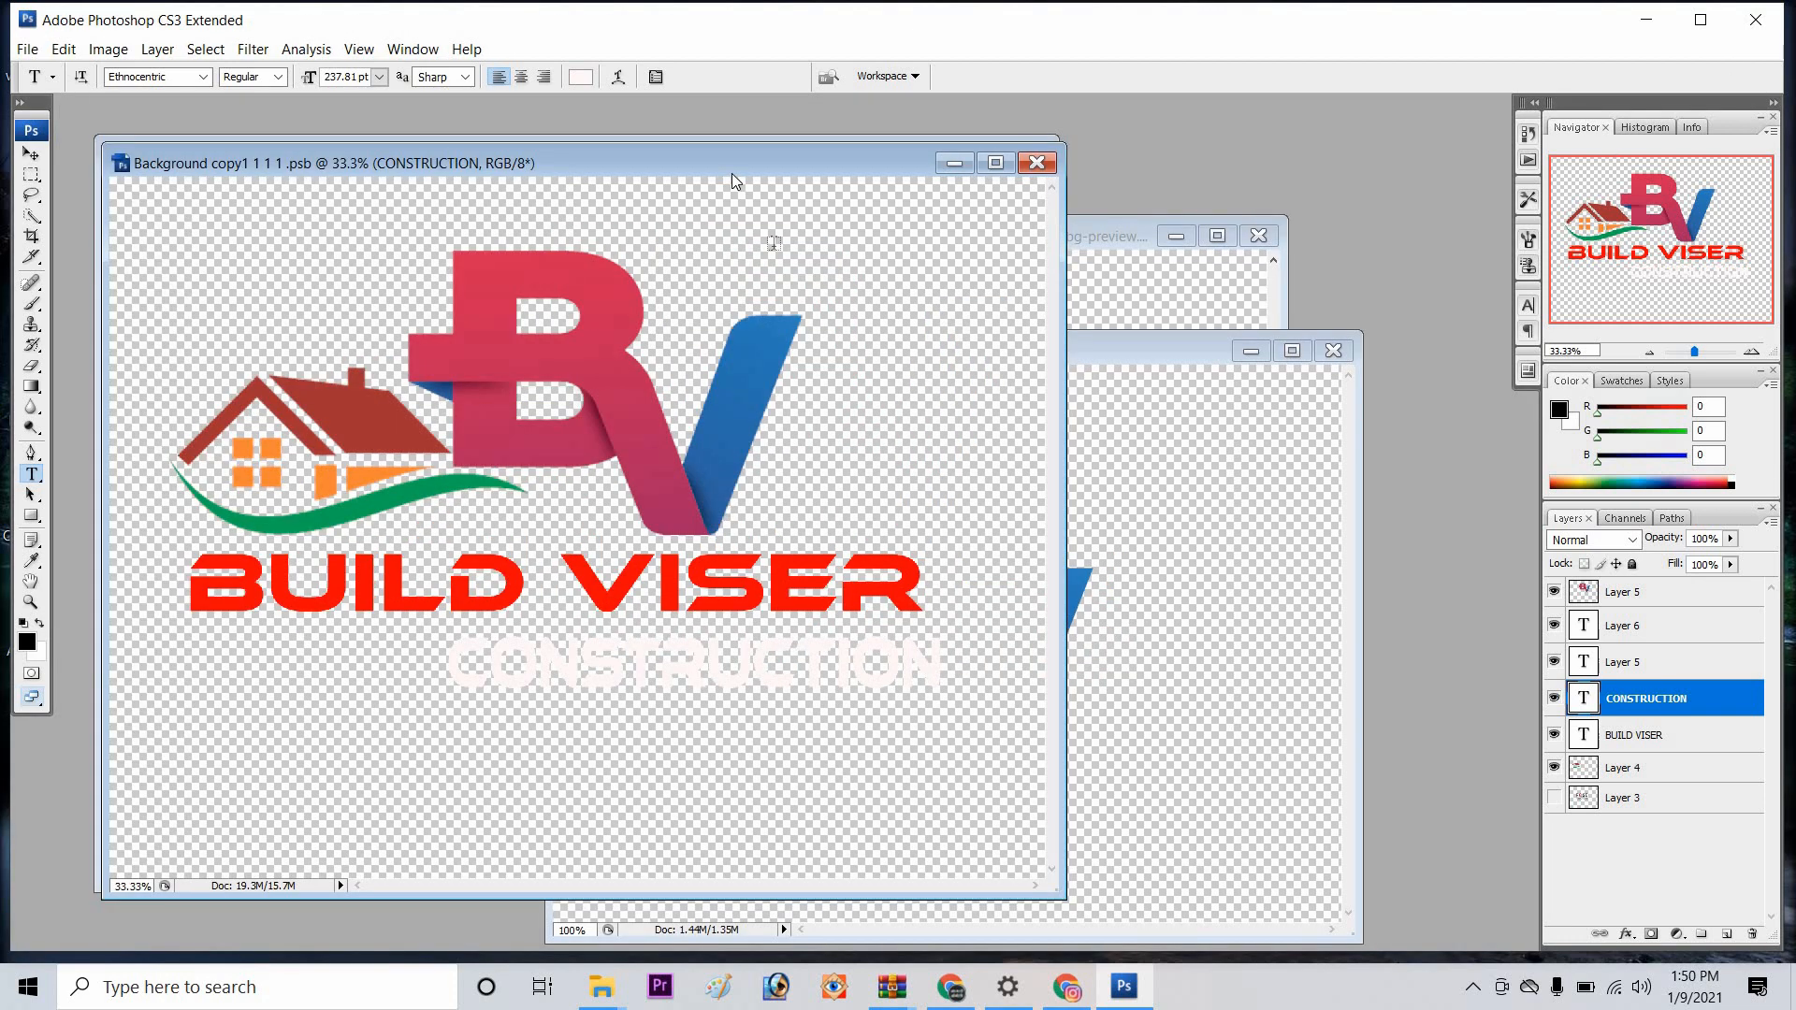
{"action": "left_click_drag", "start_coordinate": [732, 173], "coordinate": [872, 271]}
{"action": "left_click", "coordinate": [986, 160]}
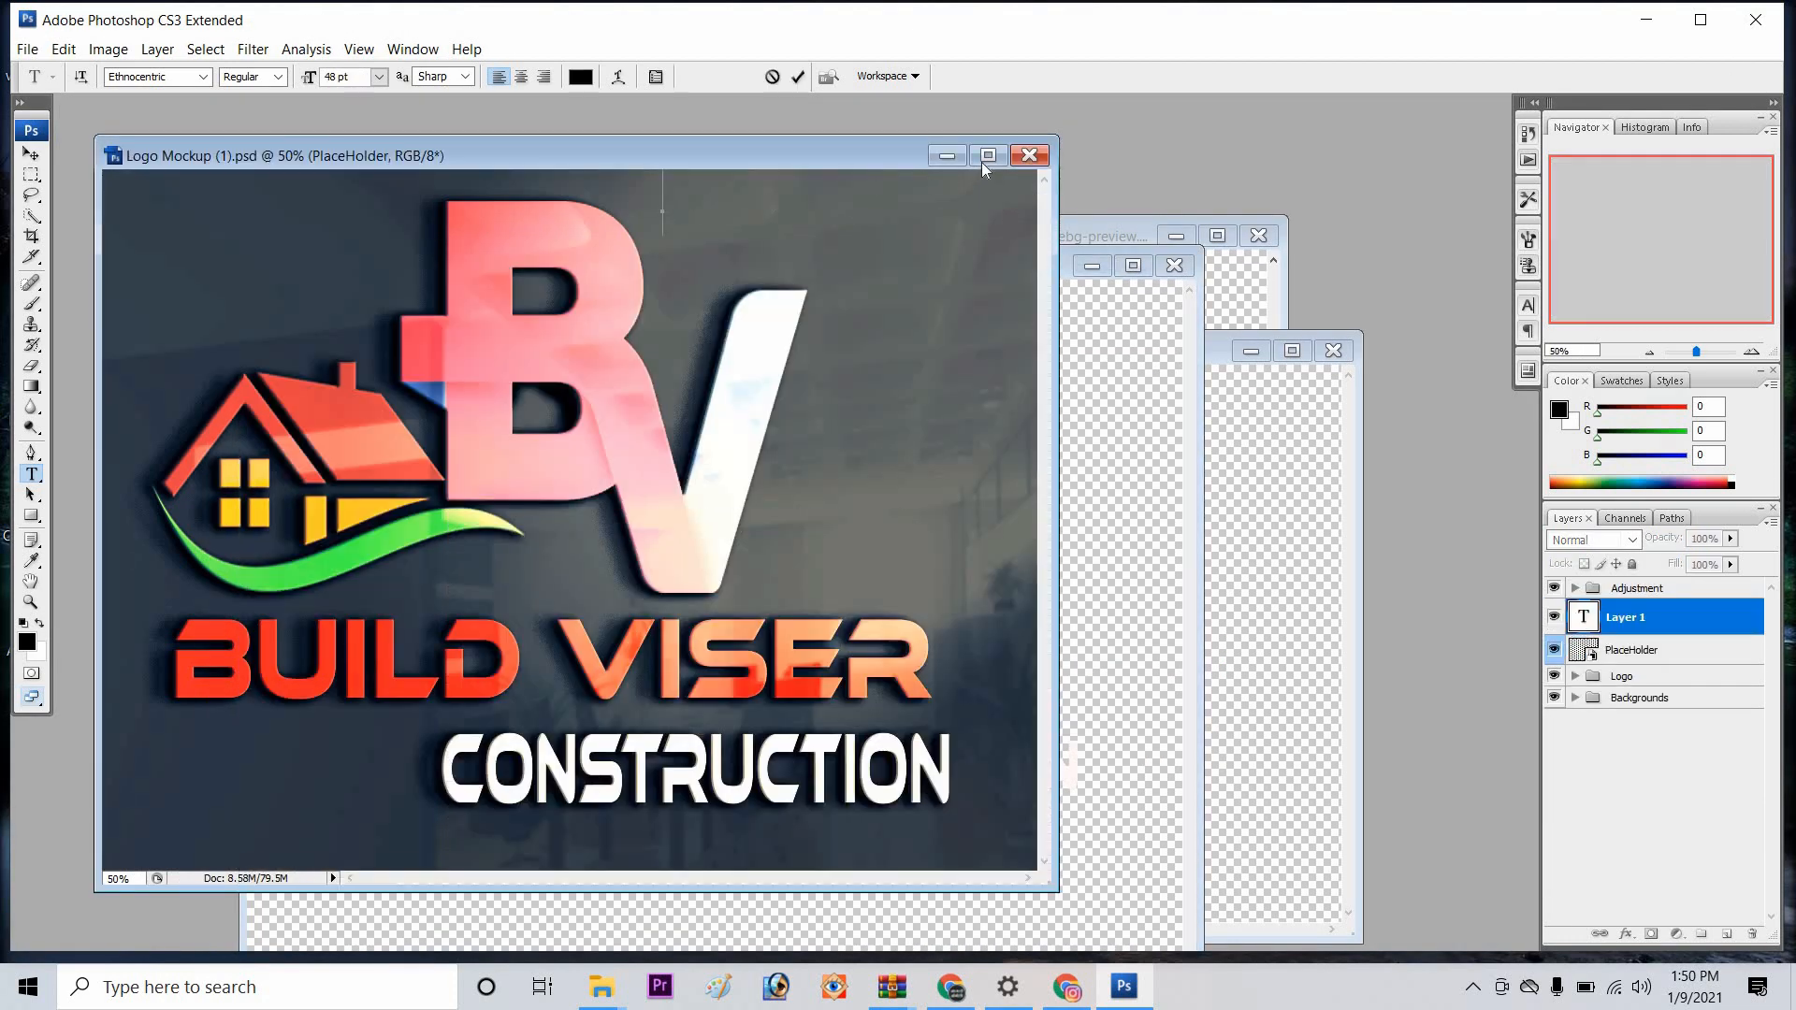
{"action": "left_click", "coordinate": [986, 160]}
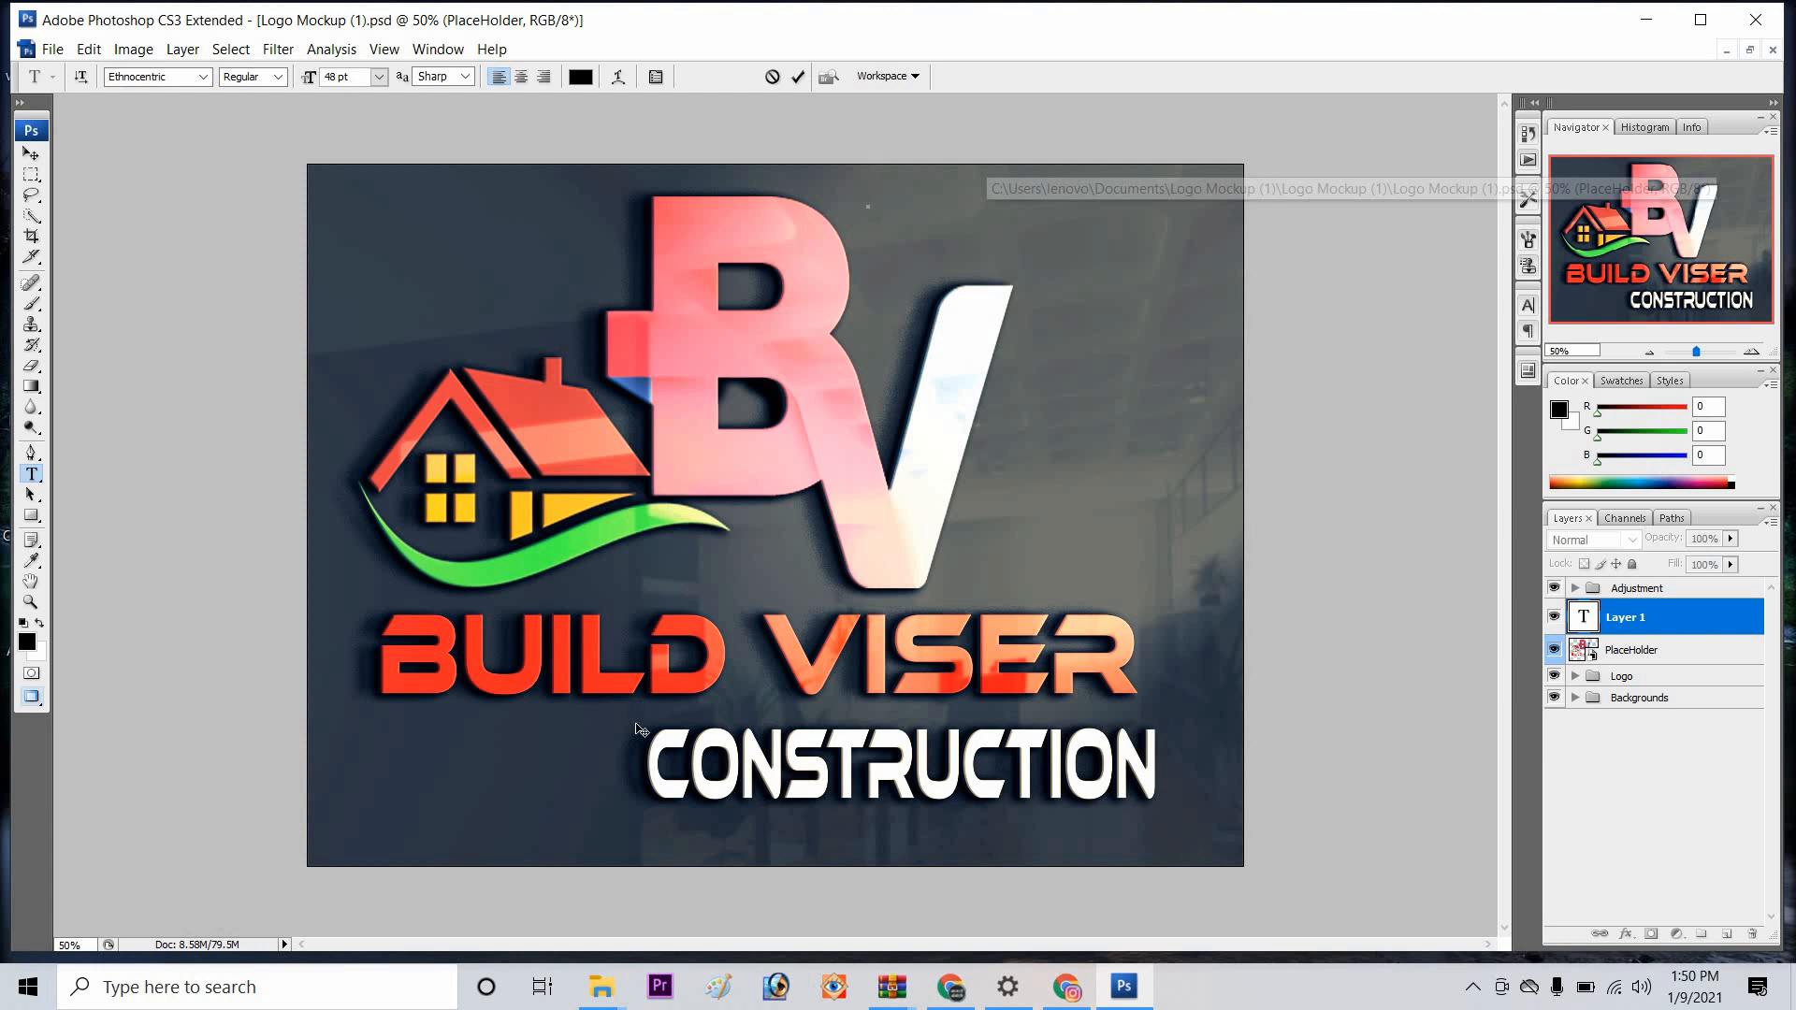
{"action": "left_click", "coordinate": [1472, 987]}
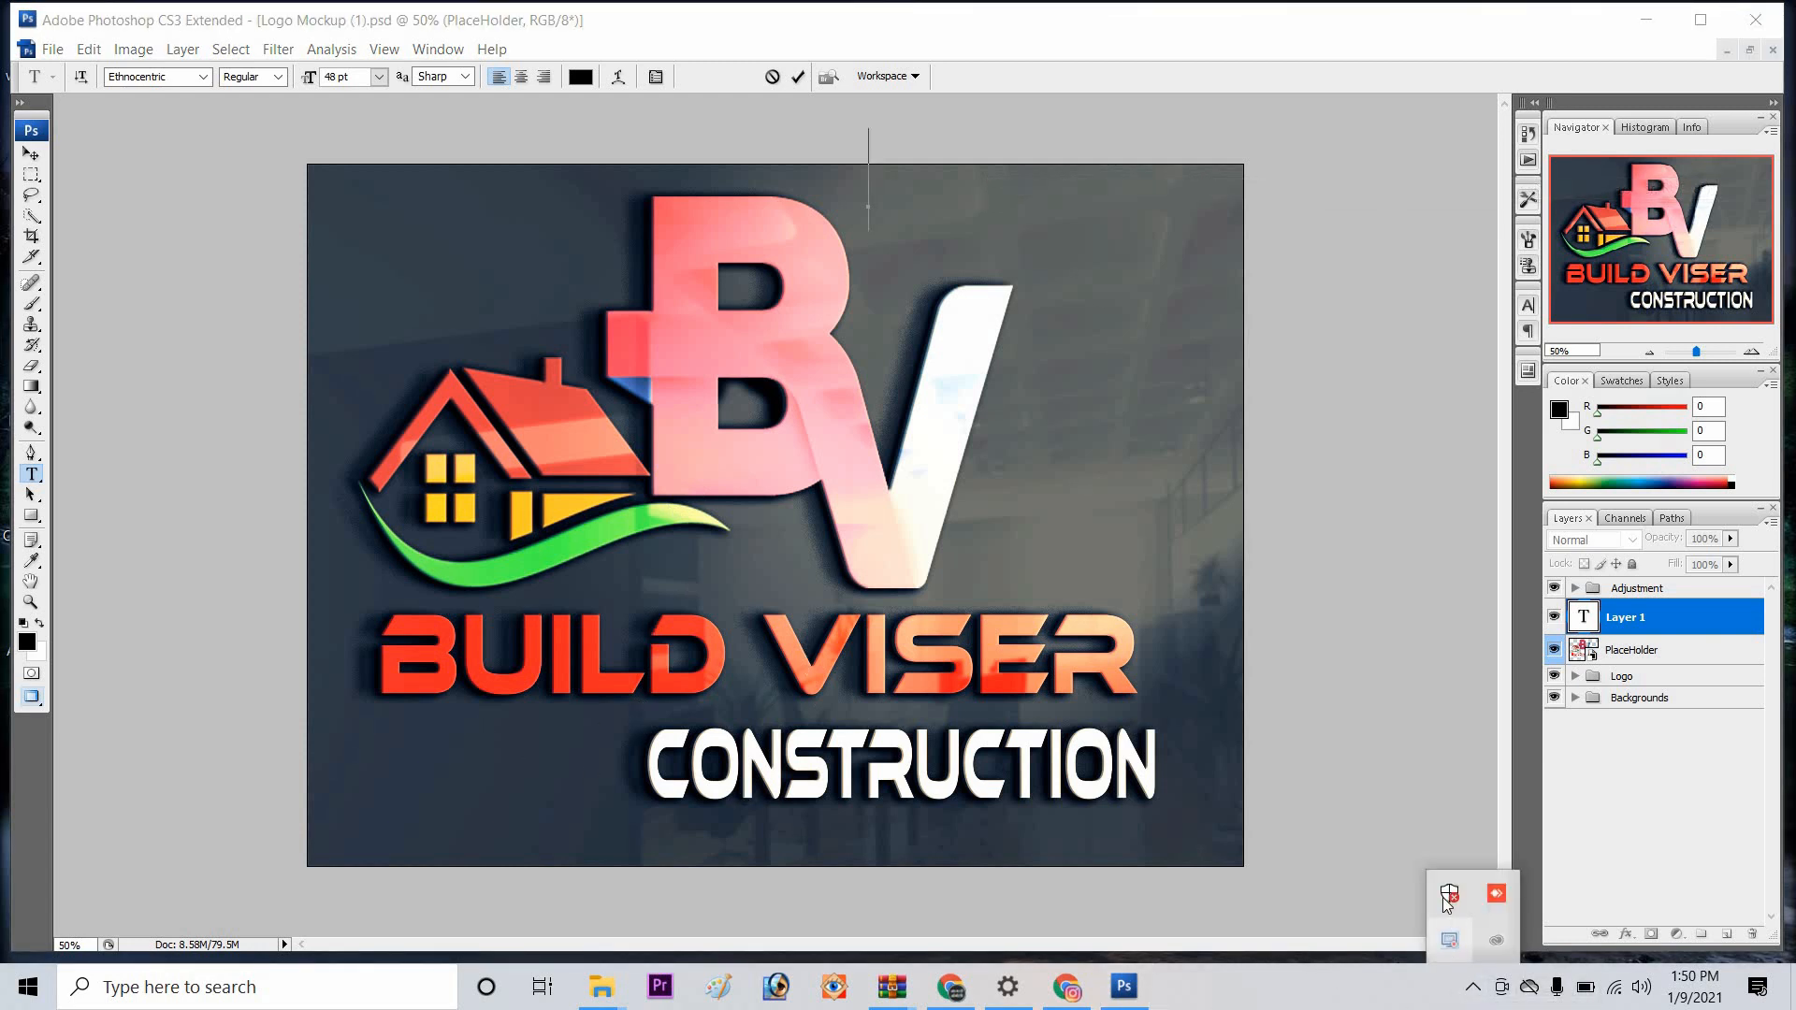